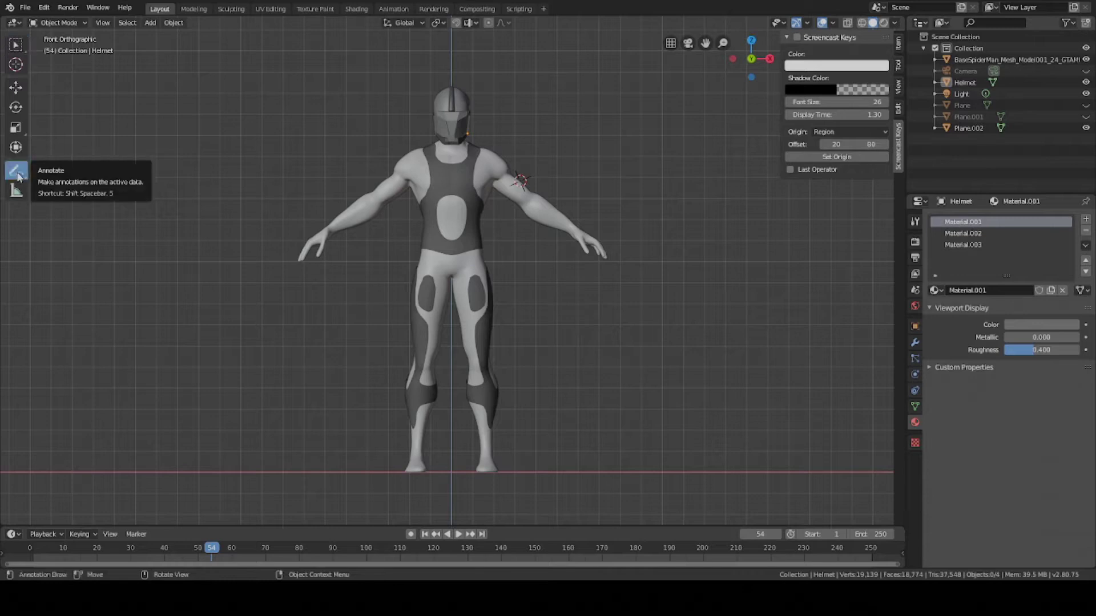
{"action": "mouse_move", "coordinate": [485, 146]}
{"action": "left_mouse_down"}
{"action": "mouse_move", "coordinate": [506, 153]}
{"action": "mouse_move", "coordinate": [506, 173]}
{"action": "left_mouse_up"}
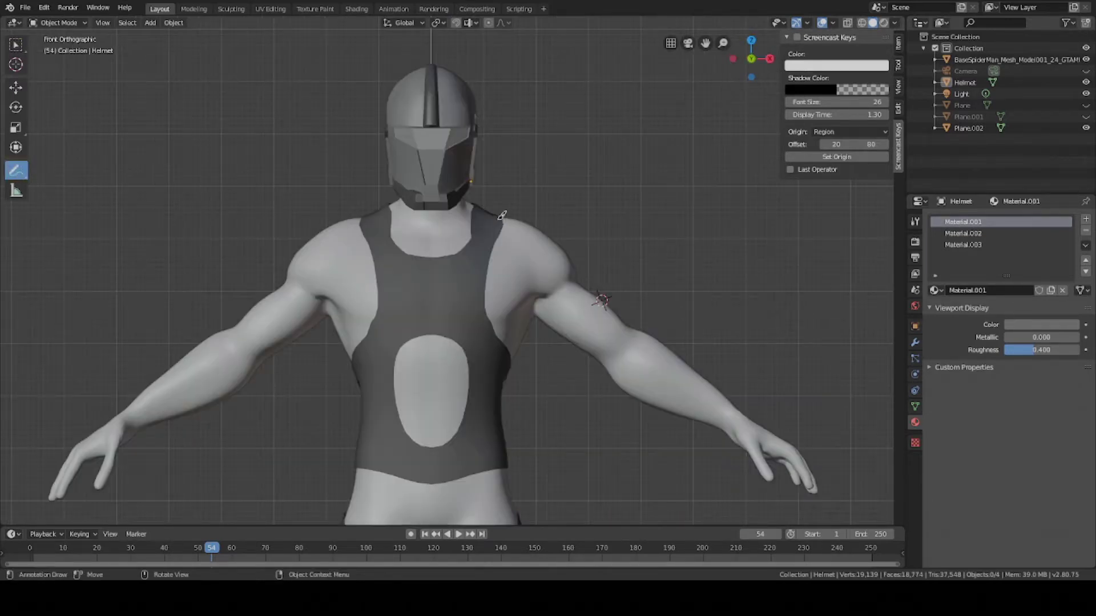
{"action": "mouse_move", "coordinate": [497, 217]}
{"action": "left_mouse_down"}
{"action": "mouse_move", "coordinate": [547, 234]}
{"action": "mouse_move", "coordinate": [574, 278]}
{"action": "left_mouse_up"}
{"action": "key", "text": "ctrl+z"}
{"action": "mouse_move", "coordinate": [490, 220]}
{"action": "left_mouse_down"}
{"action": "mouse_move", "coordinate": [513, 215]}
{"action": "mouse_move", "coordinate": [565, 234]}
{"action": "mouse_move", "coordinate": [583, 273]}
{"action": "left_mouse_up"}
{"action": "key", "text": "ctrl+z"}
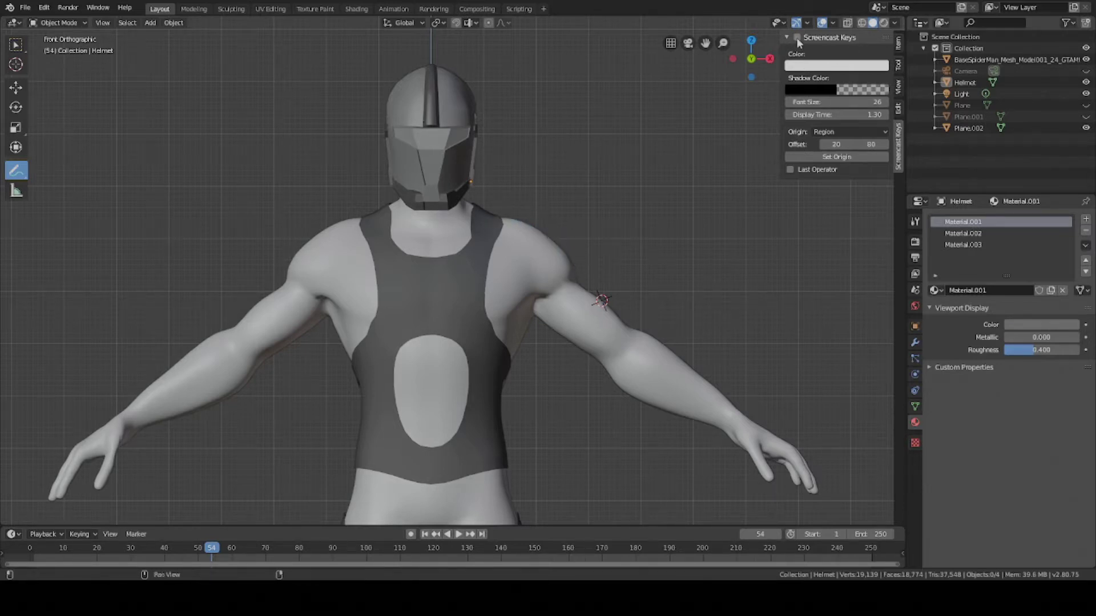
Enable Screencast Keys and draw a closed annotation outline for a shoulder pad over the character's left shoulder in the front view.
{"action": "left_click", "coordinate": [797, 38]}
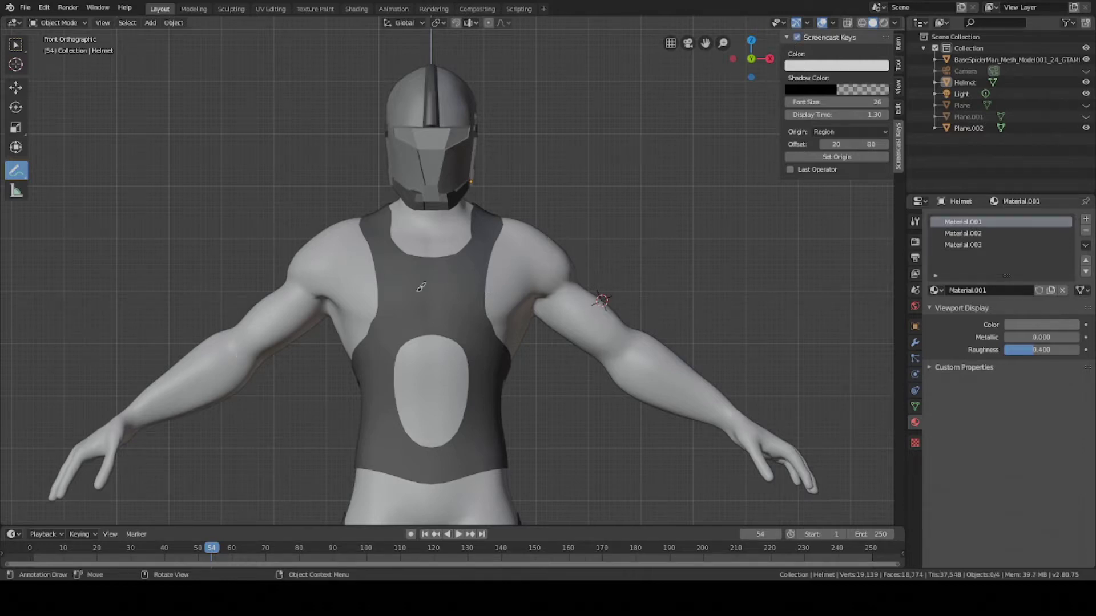
{"action": "left_click", "coordinate": [501, 216]}
{"action": "left_click_drag", "start_coordinate": [515, 215], "coordinate": [581, 270]}
{"action": "key", "text": "ctrl+z"}
{"action": "mouse_move", "coordinate": [498, 218]}
{"action": "left_mouse_down"}
{"action": "mouse_move", "coordinate": [545, 214]}
{"action": "mouse_move", "coordinate": [585, 277]}
{"action": "left_mouse_up"}
{"action": "left_click_drag", "start_coordinate": [491, 222], "coordinate": [494, 234]}
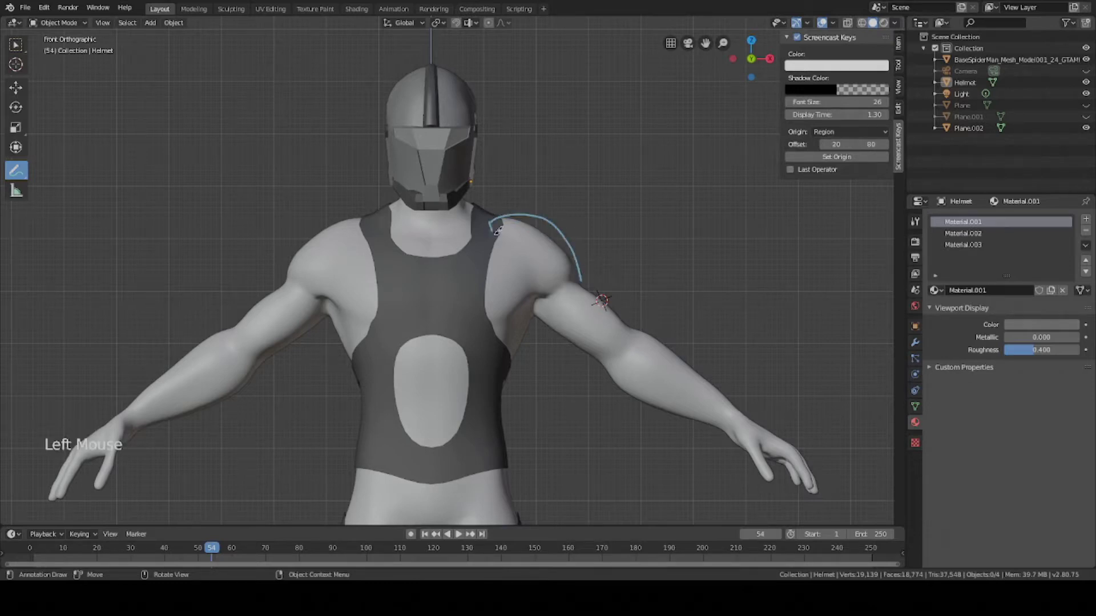
{"action": "scroll", "coordinate": [593, 280], "scroll_direction": "down", "scroll_amount": 5}
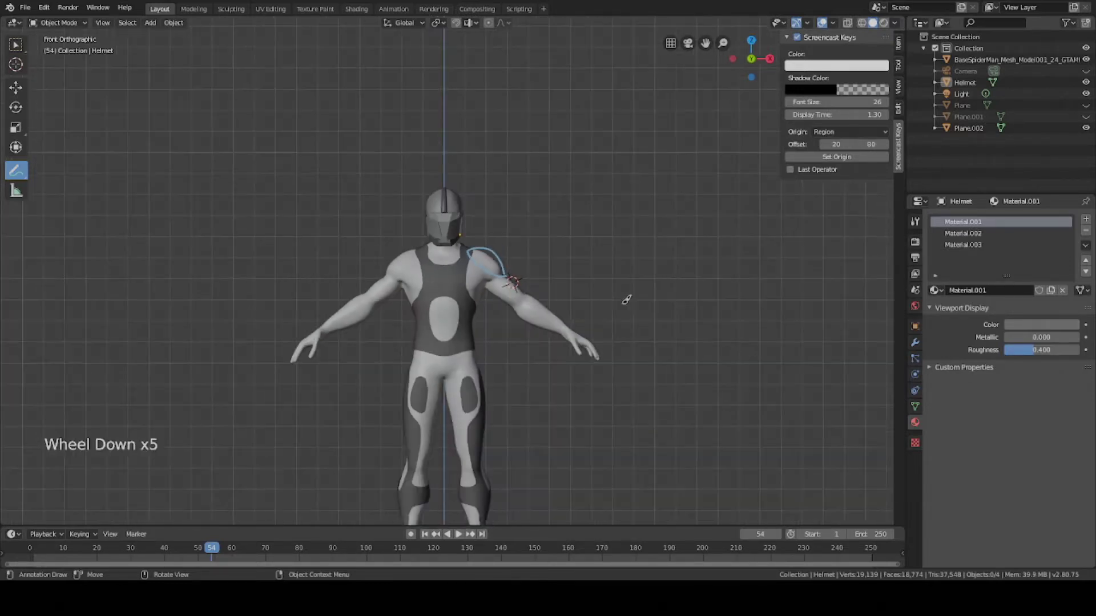
{"action": "scroll", "coordinate": [622, 297], "scroll_direction": "up", "scroll_amount": 7}
{"action": "middle_click_drag", "start_coordinate": [567, 302], "coordinate": [573, 223], "text": "shift"}
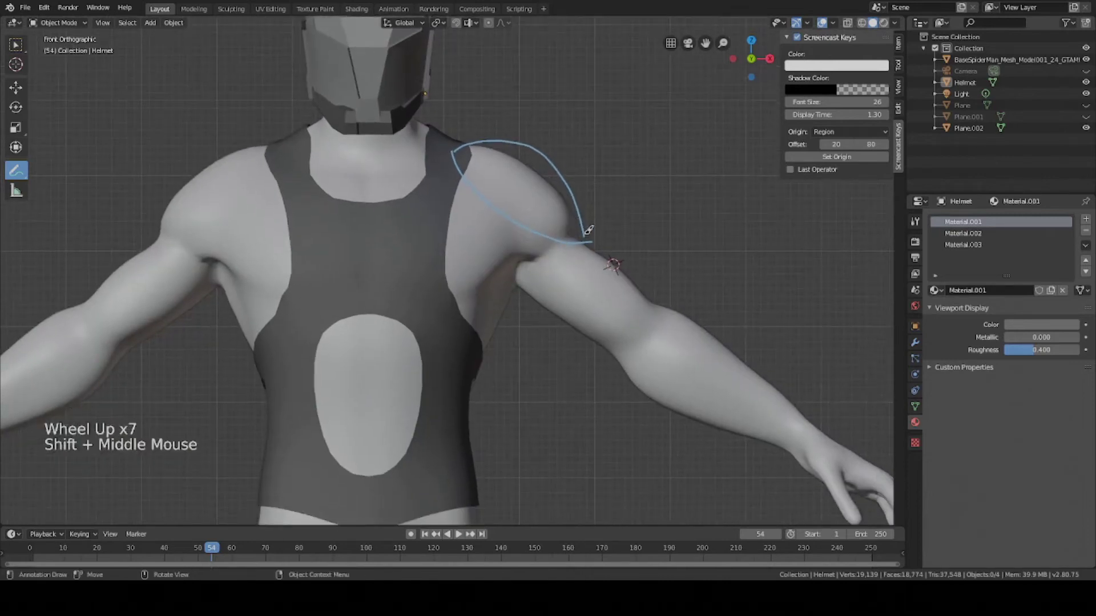
{"action": "left_click_drag", "start_coordinate": [584, 234], "coordinate": [584, 242]}
Annotate a closed armor outline around the left upper arm, from the armpit to just above the elbow, in the front view.
{"action": "middle_click_drag", "start_coordinate": [612, 261], "coordinate": [559, 221], "text": "shift"}
{"action": "mouse_move", "coordinate": [462, 223]}
{"action": "left_mouse_down"}
{"action": "mouse_move", "coordinate": [509, 201]}
{"action": "mouse_move", "coordinate": [462, 233]}
{"action": "mouse_move", "coordinate": [550, 299]}
{"action": "left_mouse_up"}
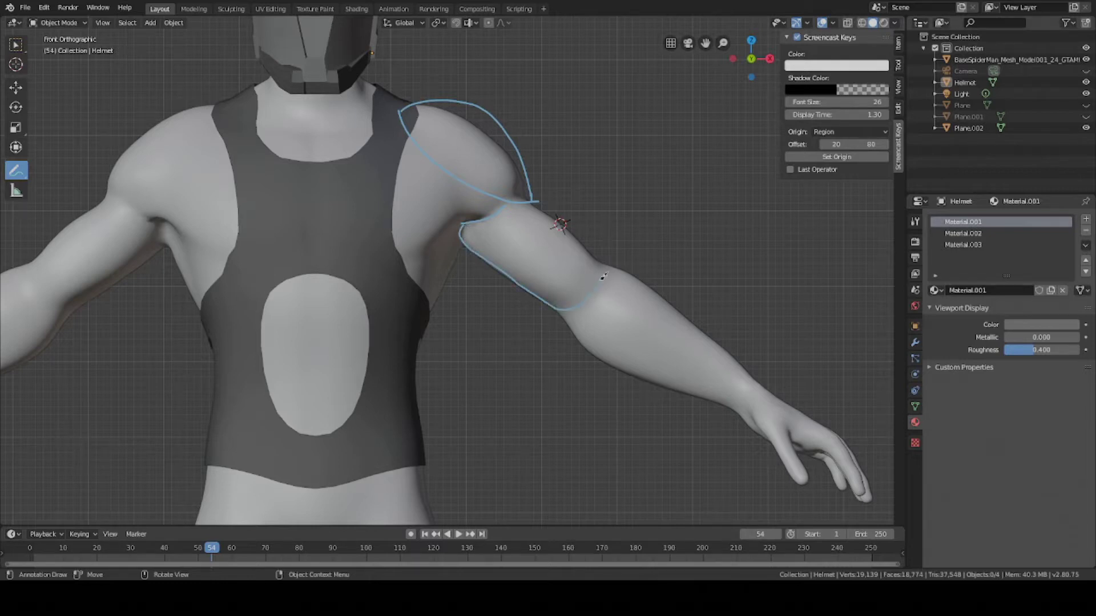
{"action": "left_click_drag", "start_coordinate": [605, 261], "coordinate": [545, 210]}
{"action": "scroll", "coordinate": [619, 261], "scroll_direction": "down", "scroll_amount": 3}
{"action": "scroll", "coordinate": [619, 262], "scroll_direction": "up", "scroll_amount": 3}
{"action": "key", "text": "ctrl+z"}
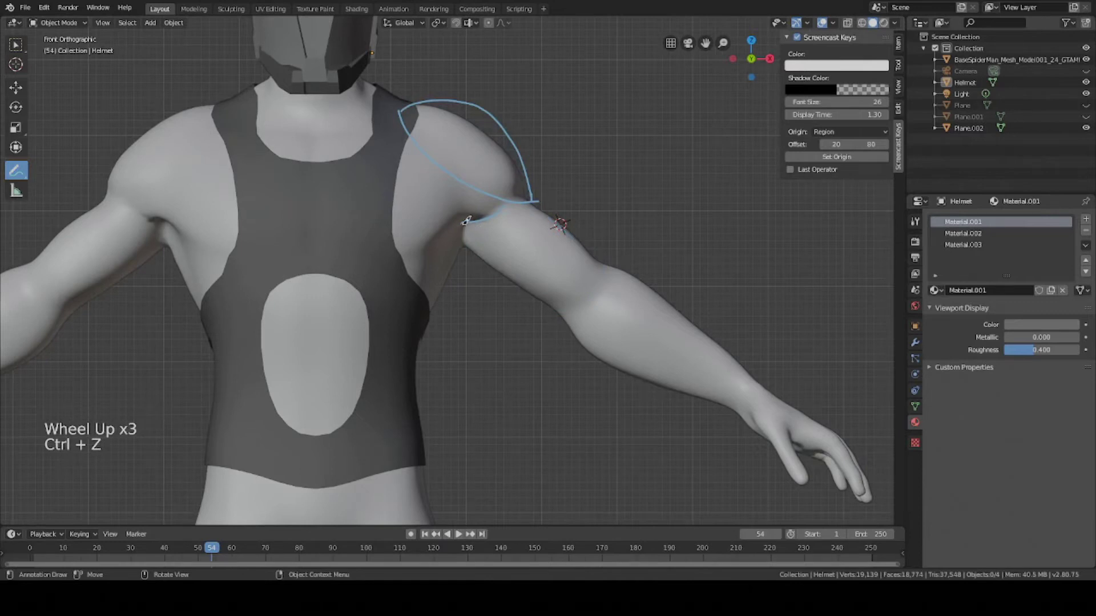
{"action": "mouse_move", "coordinate": [462, 224]}
{"action": "left_mouse_down"}
{"action": "mouse_move", "coordinate": [491, 264]}
{"action": "mouse_move", "coordinate": [562, 301]}
{"action": "left_mouse_up"}
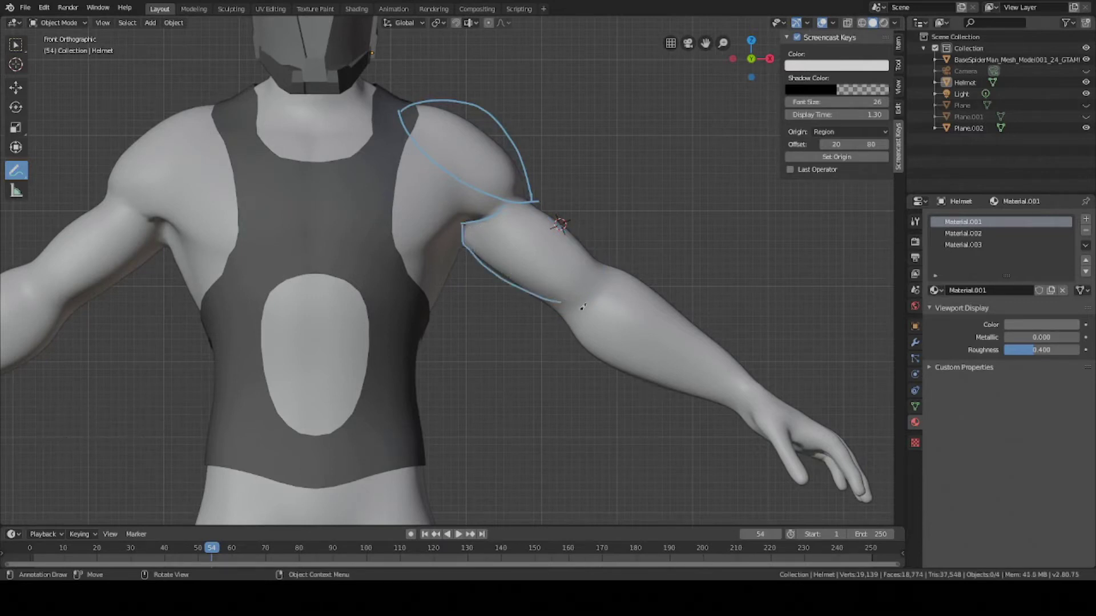
{"action": "left_click", "coordinate": [564, 297]}
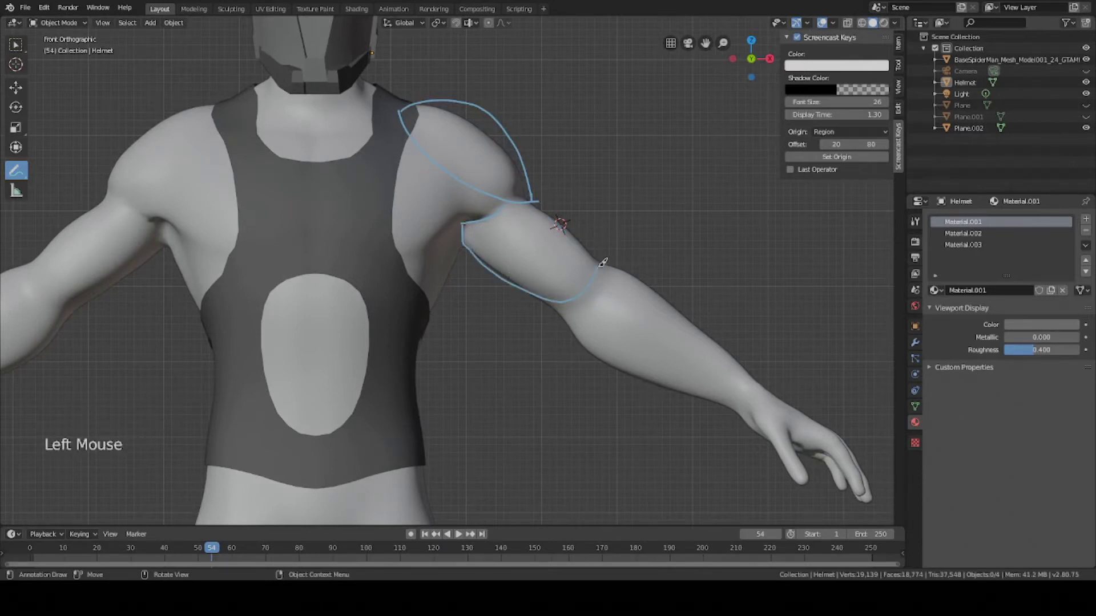
{"action": "left_click_drag", "start_coordinate": [602, 263], "coordinate": [533, 201]}
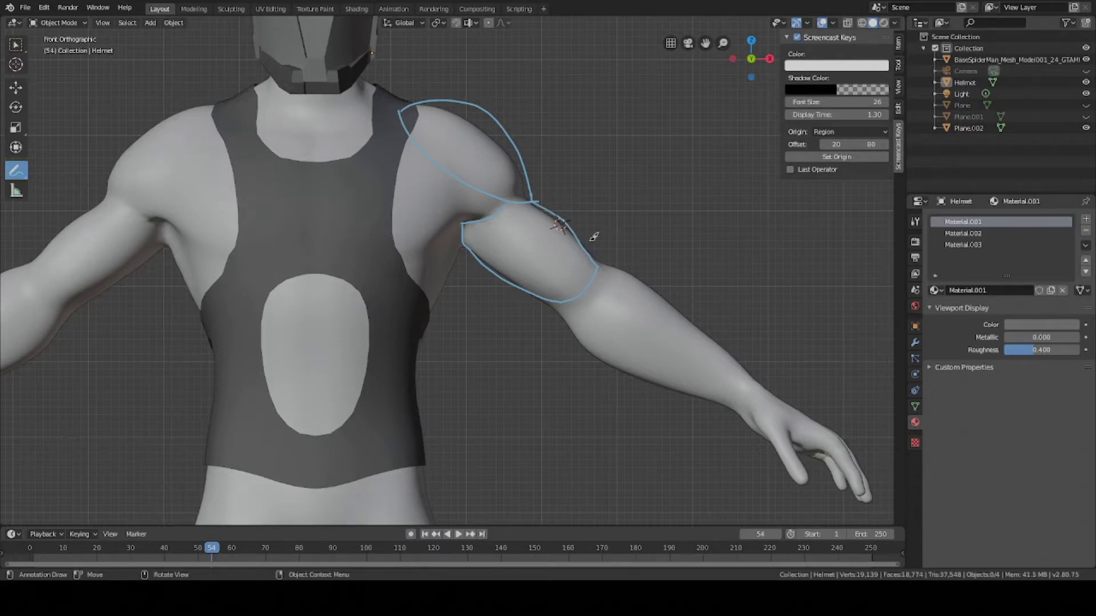
Annotate the elbow end and the lower edge of the left forearm's armor outline down to the wrist.
{"action": "scroll", "coordinate": [616, 306], "scroll_direction": "down", "scroll_amount": 4}
{"action": "scroll", "coordinate": [616, 306], "scroll_direction": "up", "scroll_amount": 3}
{"action": "middle_click_drag", "start_coordinate": [615, 307], "coordinate": [499, 280], "text": "shift"}
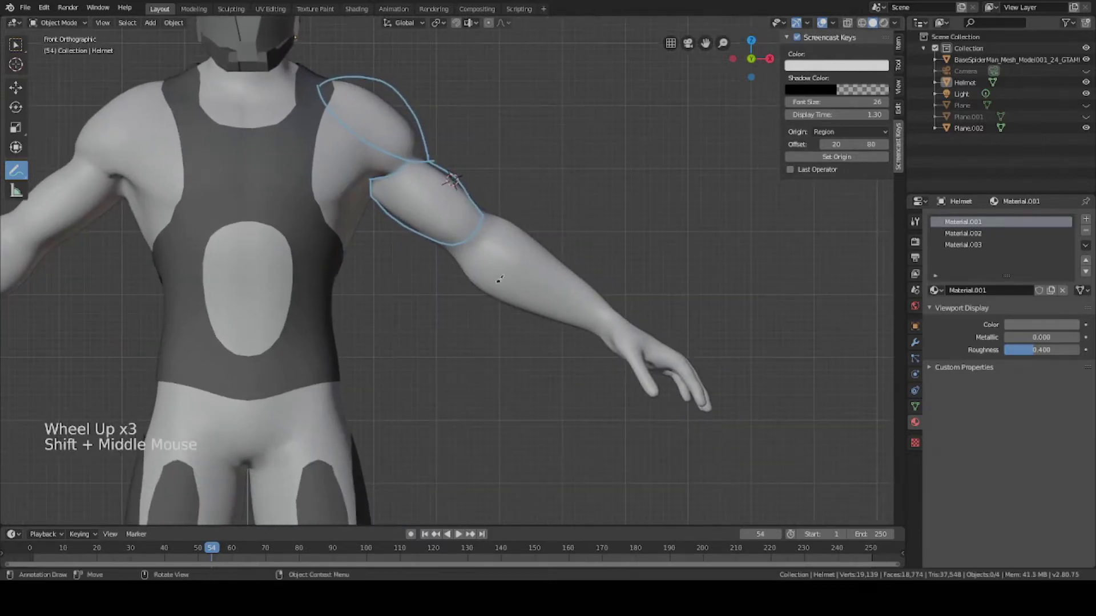
{"action": "left_click", "coordinate": [458, 255]}
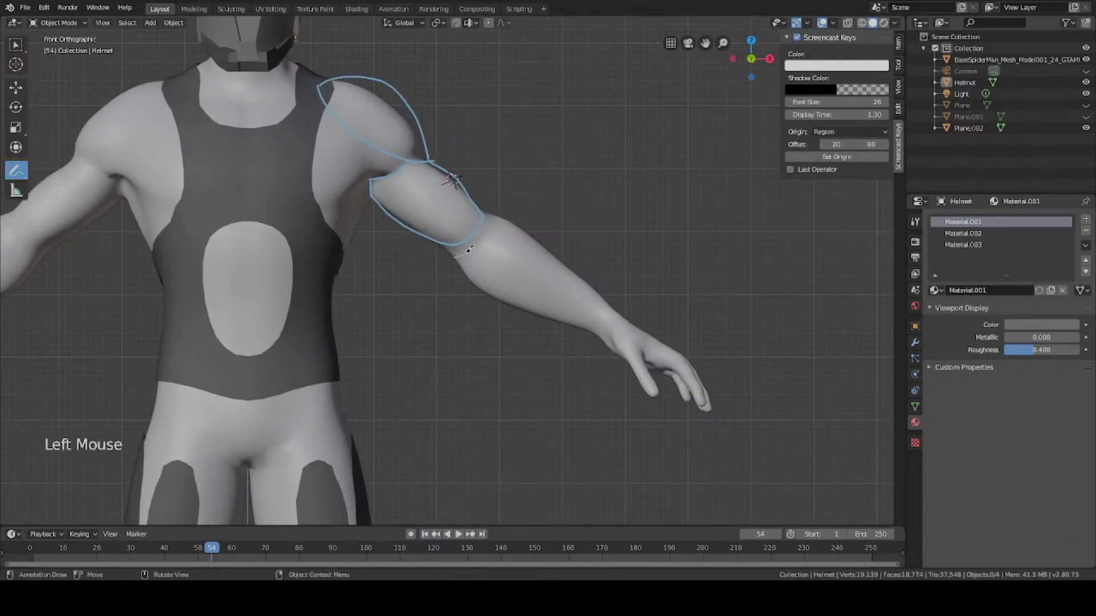
{"action": "mouse_move", "coordinate": [459, 257]}
{"action": "left_mouse_down"}
{"action": "mouse_move", "coordinate": [479, 287]}
{"action": "mouse_move", "coordinate": [607, 328]}
{"action": "left_mouse_up"}
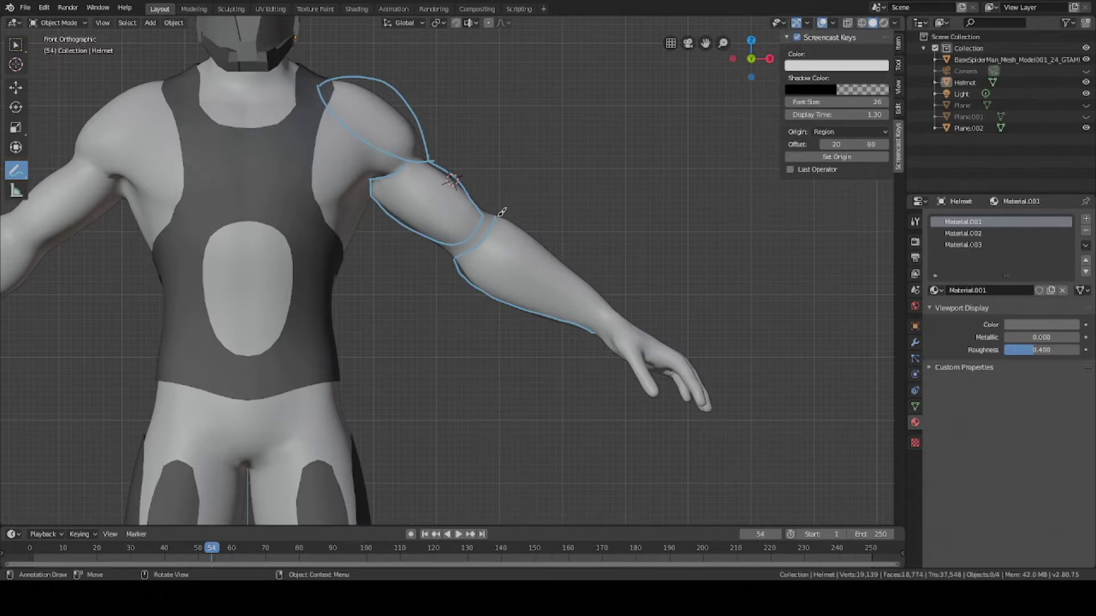
Close the left forearm's armor outline with annotation strokes along its upper edge and across the wrist.
{"action": "left_click_drag", "start_coordinate": [497, 212], "coordinate": [620, 294]}
{"action": "scroll", "coordinate": [626, 318], "scroll_direction": "down", "scroll_amount": 4}
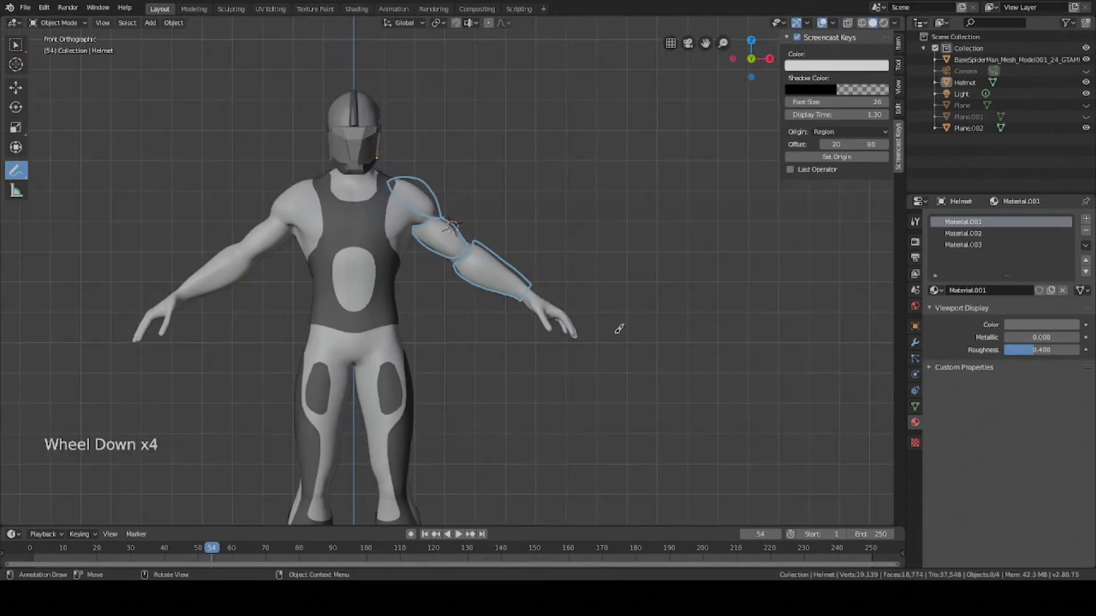
{"action": "scroll", "coordinate": [484, 229], "scroll_direction": "up", "scroll_amount": 2}
{"action": "key", "text": "ctrl+z"}
{"action": "mouse_move", "coordinate": [485, 229]}
{"action": "left_mouse_down"}
{"action": "mouse_move", "coordinate": [554, 272]}
{"action": "mouse_move", "coordinate": [563, 305]}
{"action": "left_mouse_up"}
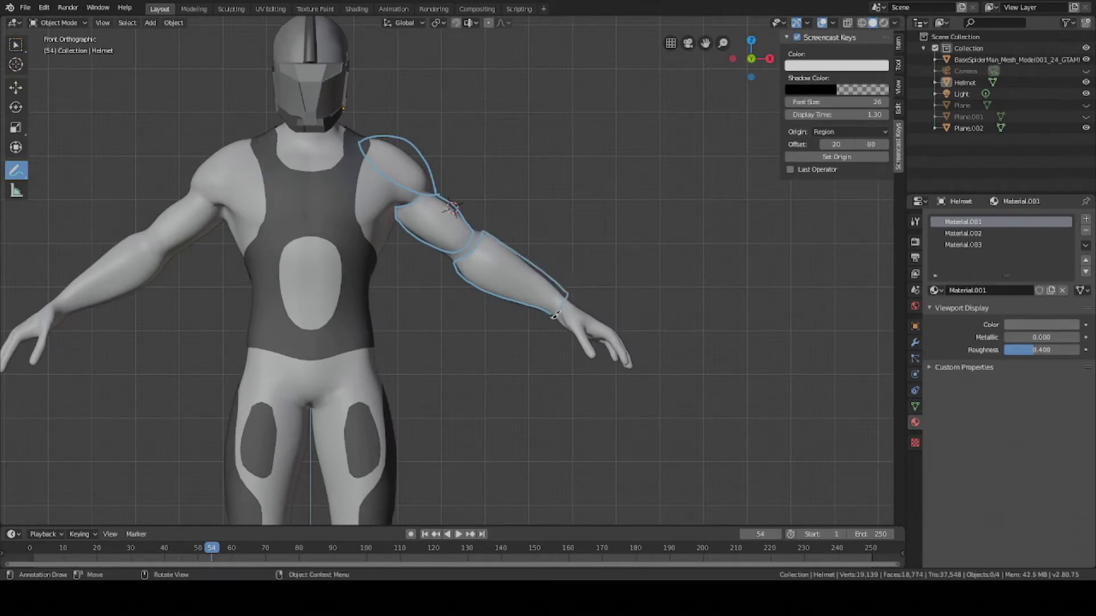
{"action": "key", "text": "ctrl+z"}
{"action": "mouse_move", "coordinate": [485, 230]}
{"action": "left_mouse_down"}
{"action": "mouse_move", "coordinate": [564, 287]}
{"action": "mouse_move", "coordinate": [557, 310]}
{"action": "left_mouse_up"}
Examine the front-view annotations on the left arm from above and from an angled perspective.
{"action": "scroll", "coordinate": [554, 351], "scroll_direction": "down", "scroll_amount": 2}
{"action": "key", "text": "KP_7"}
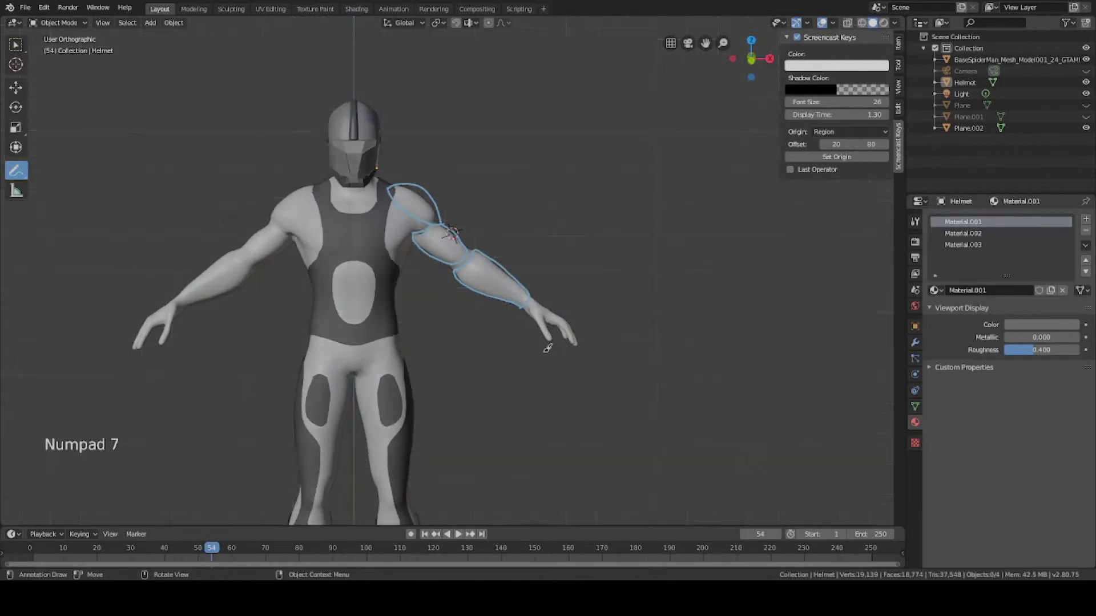
{"action": "scroll", "coordinate": [552, 347], "scroll_direction": "up", "scroll_amount": 3}
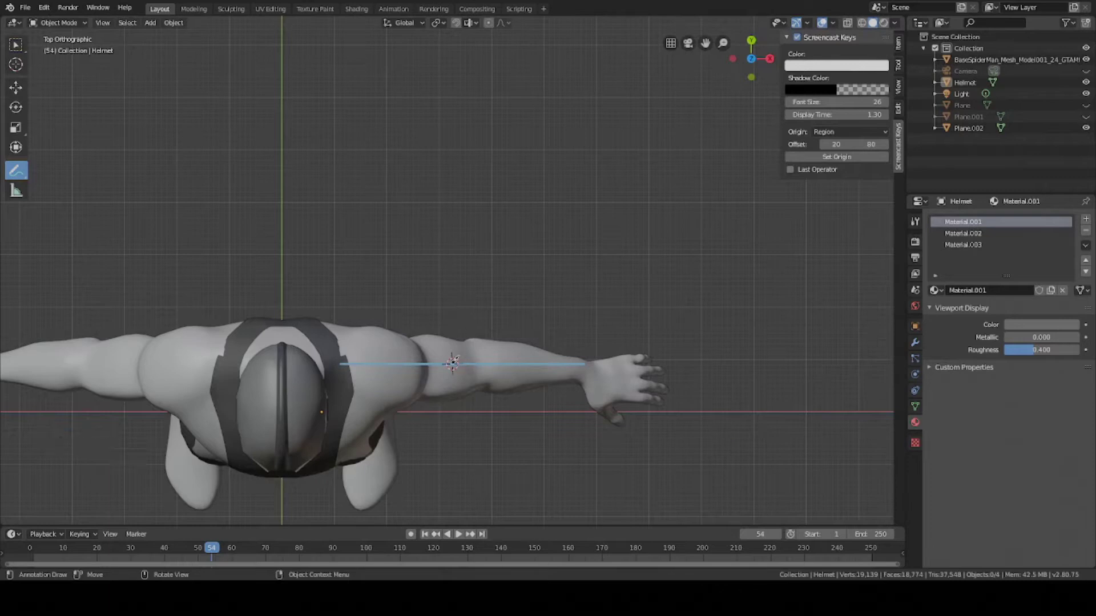
{"action": "scroll", "coordinate": [465, 371], "scroll_direction": "up", "scroll_amount": 3}
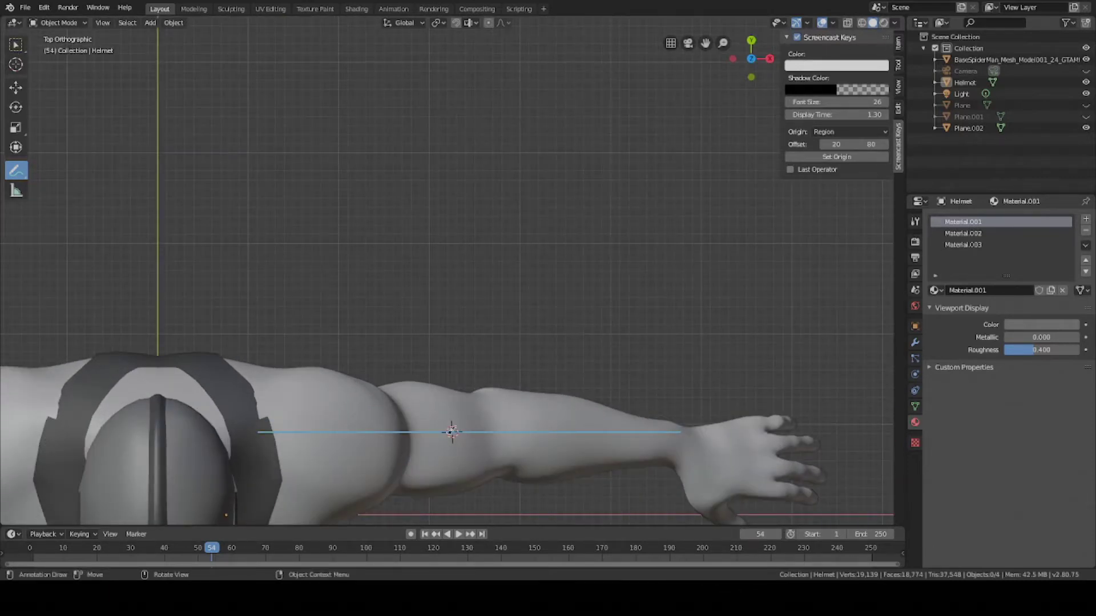
{"action": "middle_click_drag", "start_coordinate": [481, 465], "coordinate": [514, 291], "text": "shift"}
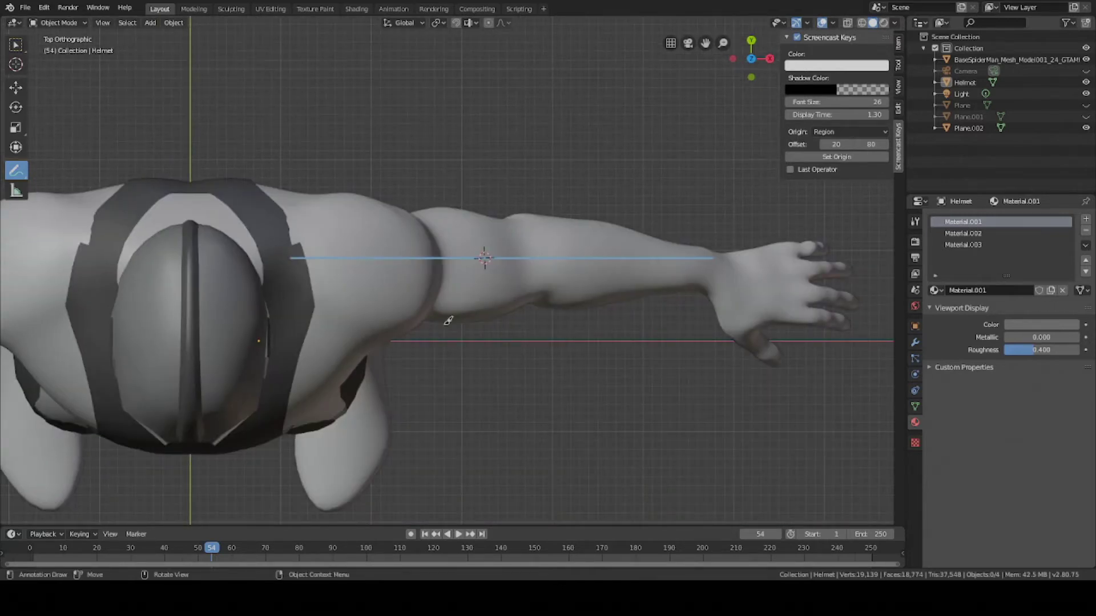
{"action": "middle_click_drag", "start_coordinate": [468, 274], "coordinate": [474, 289]}
{"action": "scroll", "coordinate": [471, 280], "scroll_direction": "down", "scroll_amount": 4}
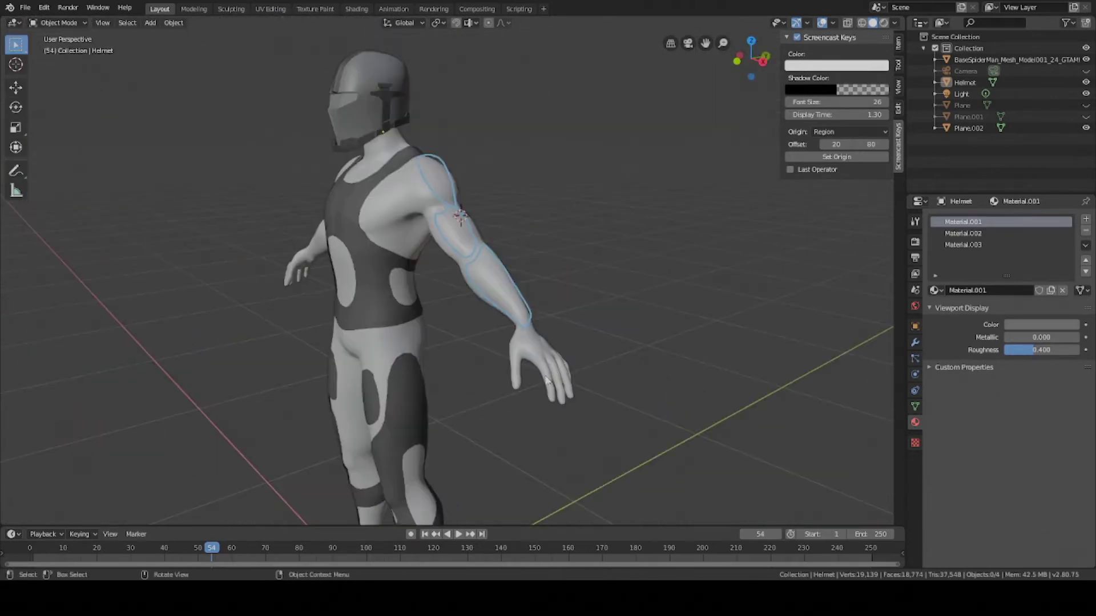
Use the Annotate tool in the top view to draw the shoulder pad's outline around the left shoulder.
{"action": "key", "text": "KP_7"}
{"action": "scroll", "coordinate": [502, 351], "scroll_direction": "up", "scroll_amount": 5}
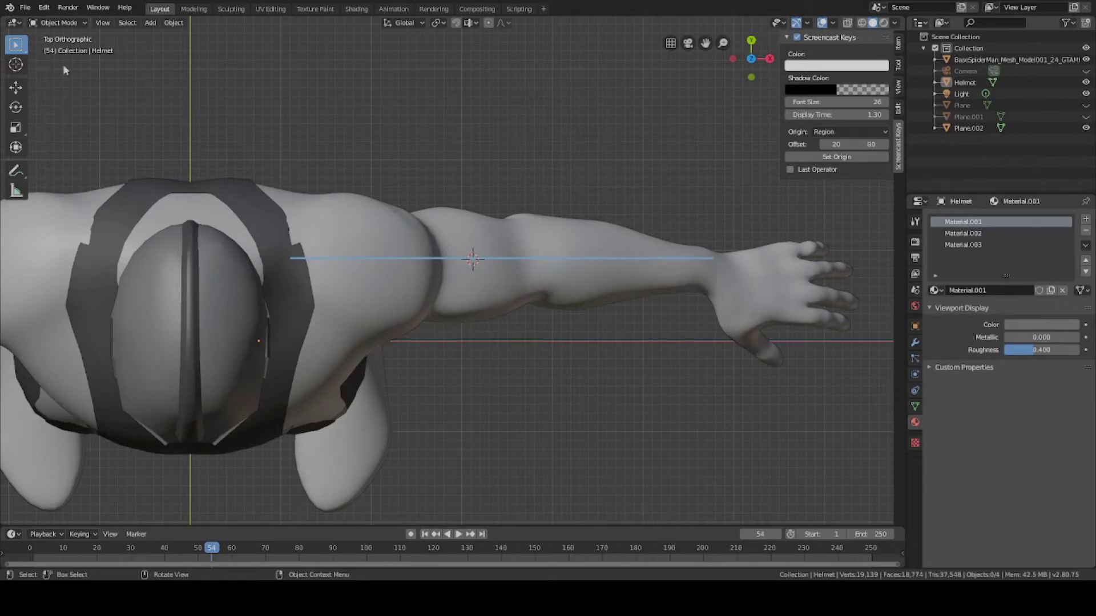
{"action": "left_click", "coordinate": [16, 170]}
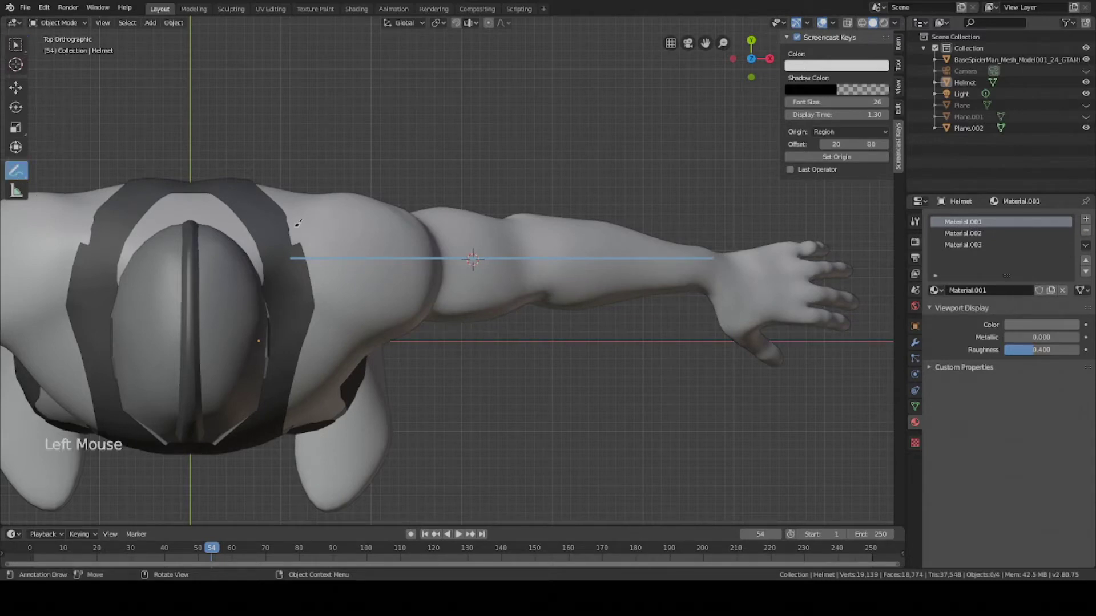
{"action": "scroll", "coordinate": [369, 217], "scroll_direction": "down", "scroll_amount": 2}
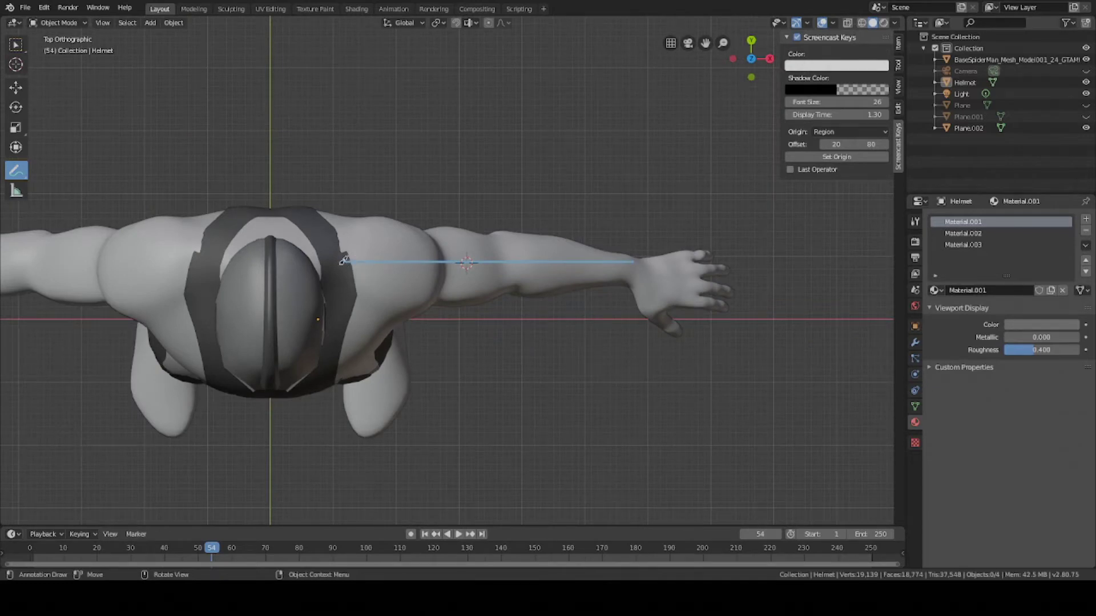
{"action": "mouse_move", "coordinate": [342, 261]}
{"action": "left_mouse_down"}
{"action": "mouse_move", "coordinate": [380, 302]}
{"action": "mouse_move", "coordinate": [429, 306]}
{"action": "mouse_move", "coordinate": [451, 295]}
{"action": "left_mouse_up"}
{"action": "left_click", "coordinate": [451, 295]}
{"action": "key", "text": "ctrl+z"}
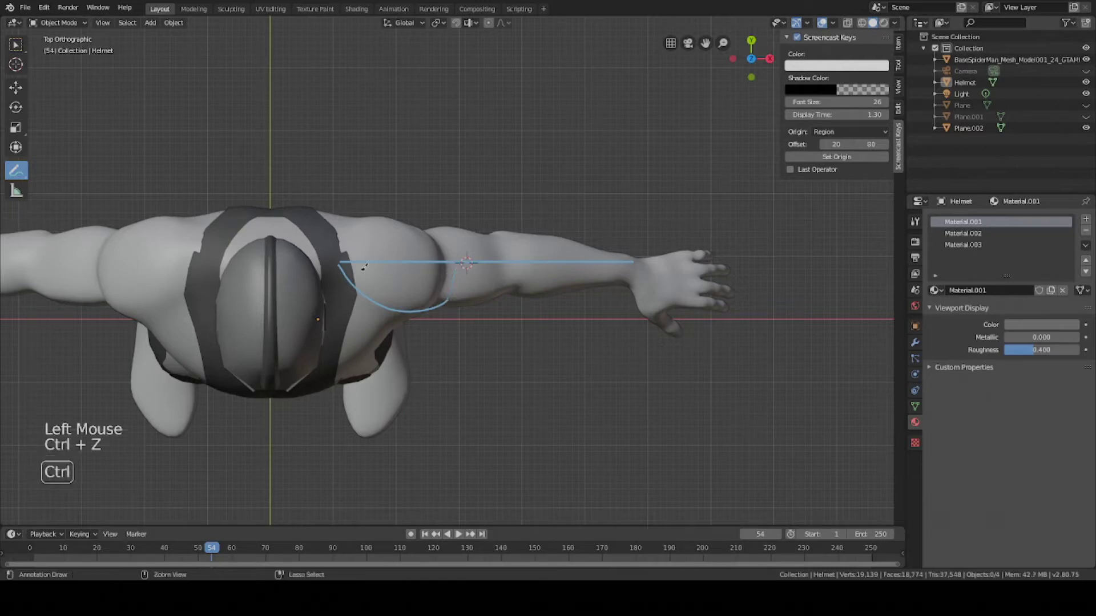
{"action": "key", "text": "ctrl+z"}
{"action": "mouse_move", "coordinate": [340, 263]}
{"action": "left_mouse_down"}
{"action": "mouse_move", "coordinate": [357, 282]}
{"action": "mouse_move", "coordinate": [420, 305]}
{"action": "mouse_move", "coordinate": [451, 288]}
{"action": "mouse_move", "coordinate": [461, 269]}
{"action": "mouse_move", "coordinate": [434, 230]}
{"action": "mouse_move", "coordinate": [374, 218]}
{"action": "left_mouse_up"}
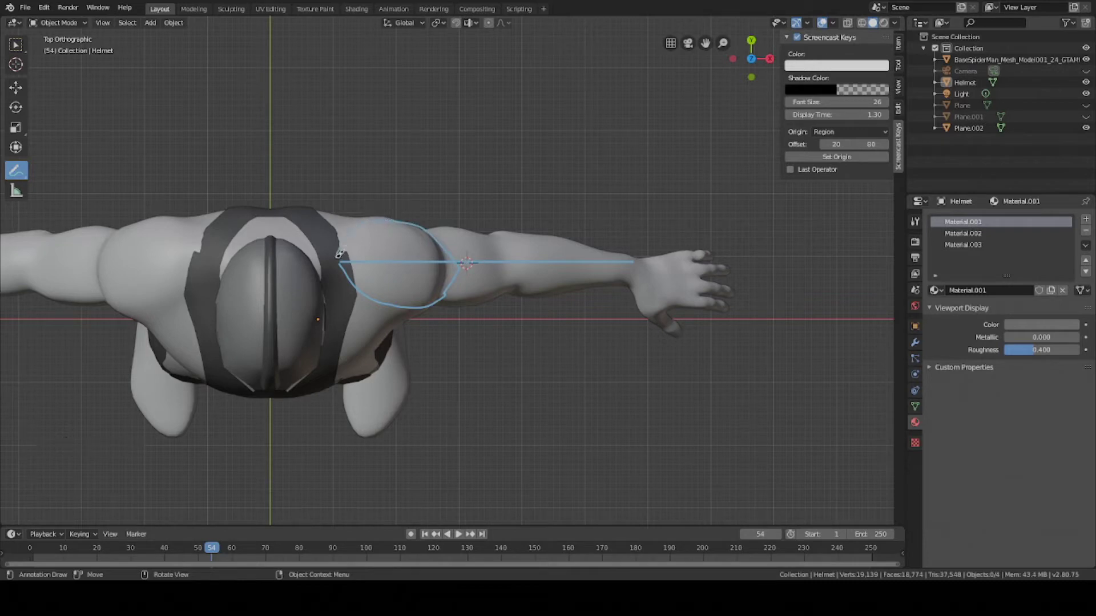
Annotate the left upper arm's armor outline between the shoulder pad and the elbow in the top view.
{"action": "mouse_move", "coordinate": [445, 234]}
{"action": "left_mouse_down"}
{"action": "mouse_move", "coordinate": [428, 225]}
{"action": "mouse_move", "coordinate": [497, 231]}
{"action": "left_mouse_up"}
{"action": "key", "text": "ctrl+z"}
{"action": "left_click_drag", "start_coordinate": [505, 293], "coordinate": [434, 302]}
{"action": "scroll", "coordinate": [595, 320], "scroll_direction": "down", "scroll_amount": 1}
{"action": "scroll", "coordinate": [413, 278], "scroll_direction": "up", "scroll_amount": 2}
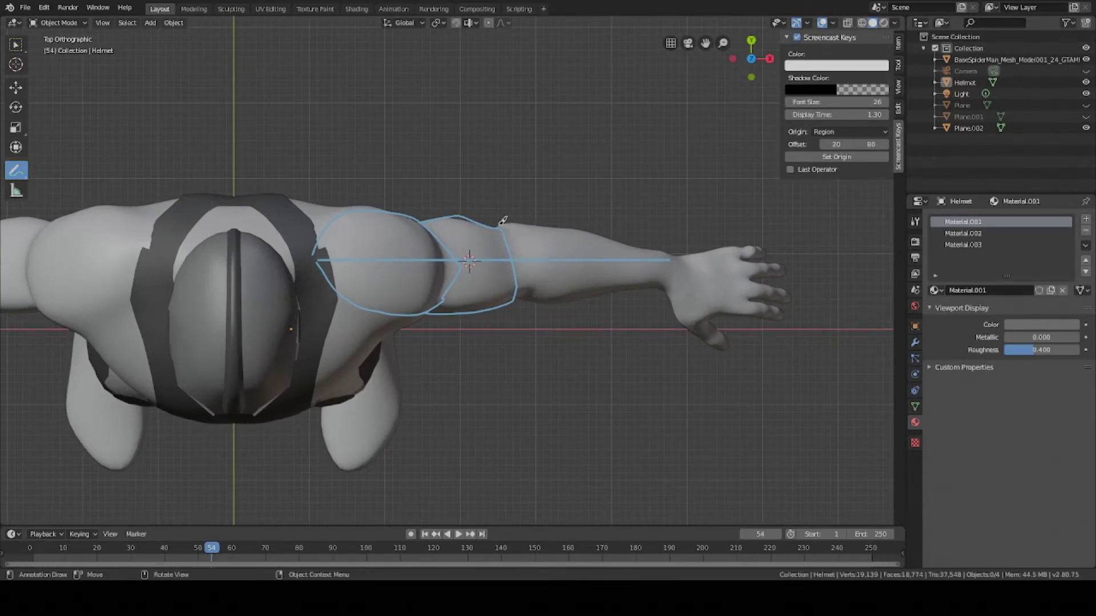
Annotate a closed armor outline around the left forearm, from the elbow to the wrist, in the top view.
{"action": "left_click_drag", "start_coordinate": [503, 222], "coordinate": [505, 220]}
{"action": "key", "text": "ctrl+z"}
{"action": "mouse_move", "coordinate": [525, 265]}
{"action": "left_mouse_down"}
{"action": "mouse_move", "coordinate": [525, 298]}
{"action": "mouse_move", "coordinate": [663, 283]}
{"action": "mouse_move", "coordinate": [664, 253]}
{"action": "left_mouse_up"}
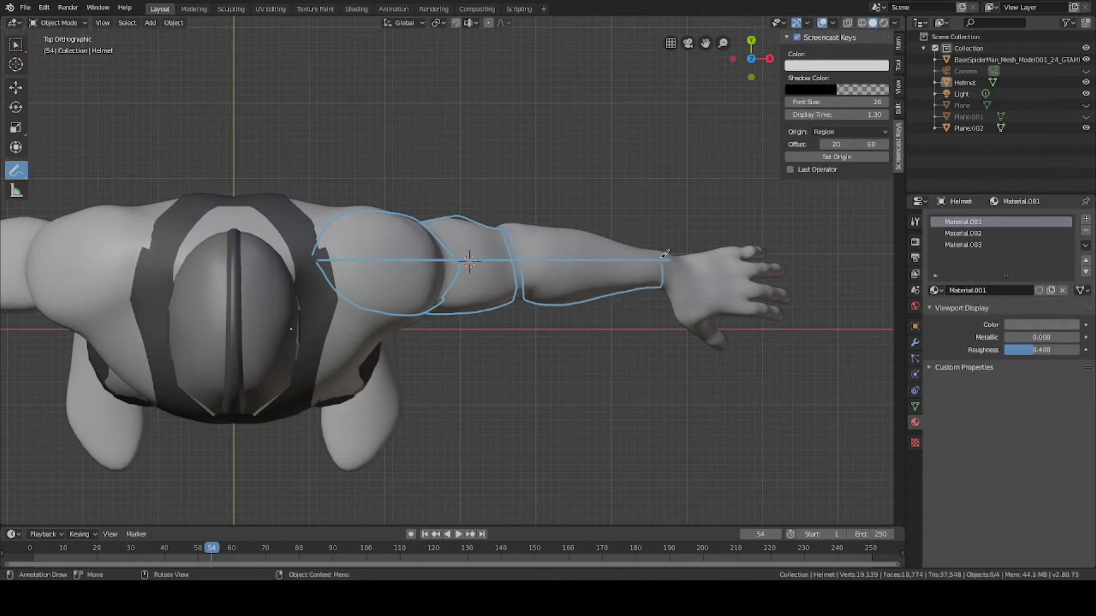
{"action": "left_click_drag", "start_coordinate": [507, 223], "coordinate": [660, 242]}
{"action": "scroll", "coordinate": [580, 330], "scroll_direction": "down", "scroll_amount": 4}
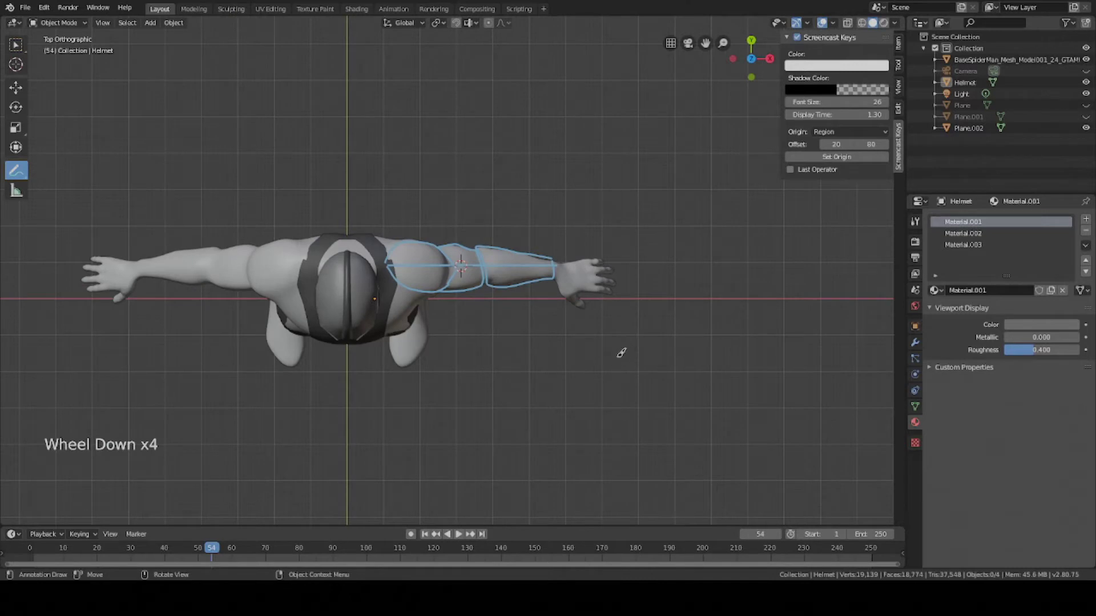
Examine how the arm's front and top annotation outlines fit the body from the front and in perspective.
{"action": "scroll", "coordinate": [387, 258], "scroll_direction": "up", "scroll_amount": 1}
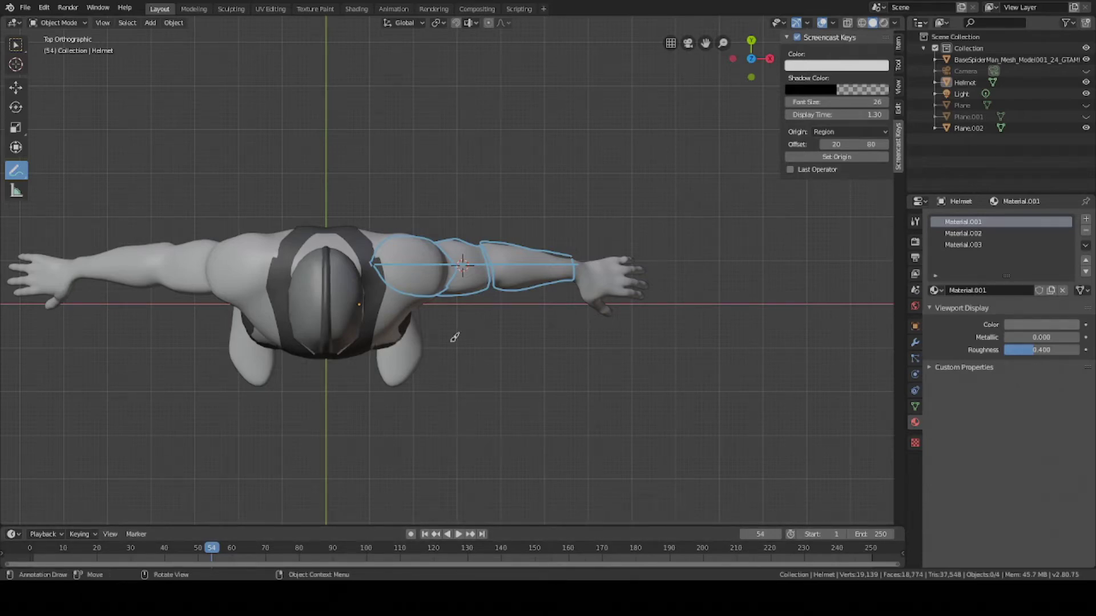
{"action": "key", "text": "KP_1"}
{"action": "scroll", "coordinate": [453, 345], "scroll_direction": "up", "scroll_amount": 1}
{"action": "scroll", "coordinate": [445, 303], "scroll_direction": "up", "scroll_amount": 1}
{"action": "scroll", "coordinate": [436, 271], "scroll_direction": "down", "scroll_amount": 2}
{"action": "scroll", "coordinate": [425, 223], "scroll_direction": "up", "scroll_amount": 3}
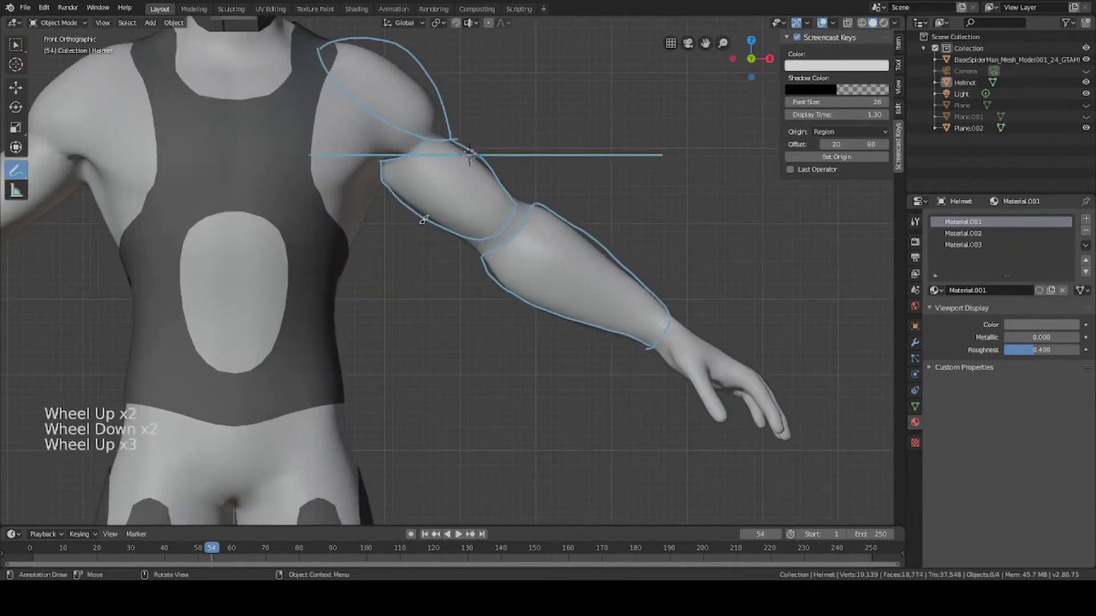
{"action": "middle_click_drag", "start_coordinate": [424, 219], "coordinate": [431, 348], "text": "shift"}
{"action": "scroll", "coordinate": [436, 259], "scroll_direction": "up", "scroll_amount": 4}
{"action": "scroll", "coordinate": [437, 258], "scroll_direction": "down", "scroll_amount": 5}
{"action": "middle_click_drag", "start_coordinate": [399, 257], "coordinate": [452, 261]}
{"action": "scroll", "coordinate": [452, 262], "scroll_direction": "up", "scroll_amount": 2}
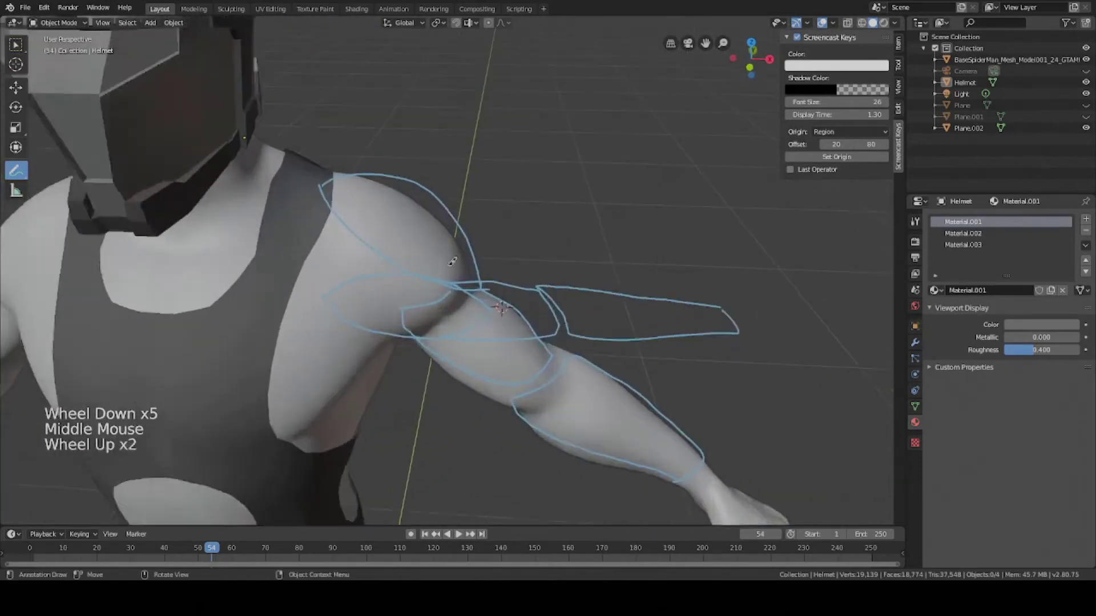
{"action": "scroll", "coordinate": [452, 261], "scroll_direction": "up", "scroll_amount": 1}
Switch from the Annotate tool back to the selection tool and save the file.
{"action": "key", "text": "shift+a"}
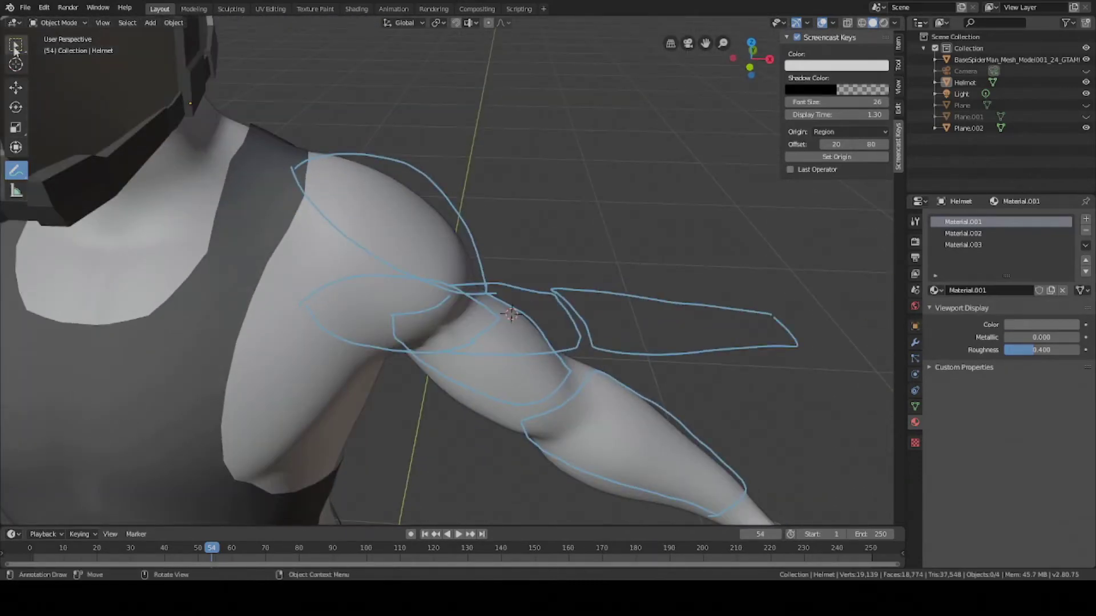
{"action": "left_click", "coordinate": [16, 46]}
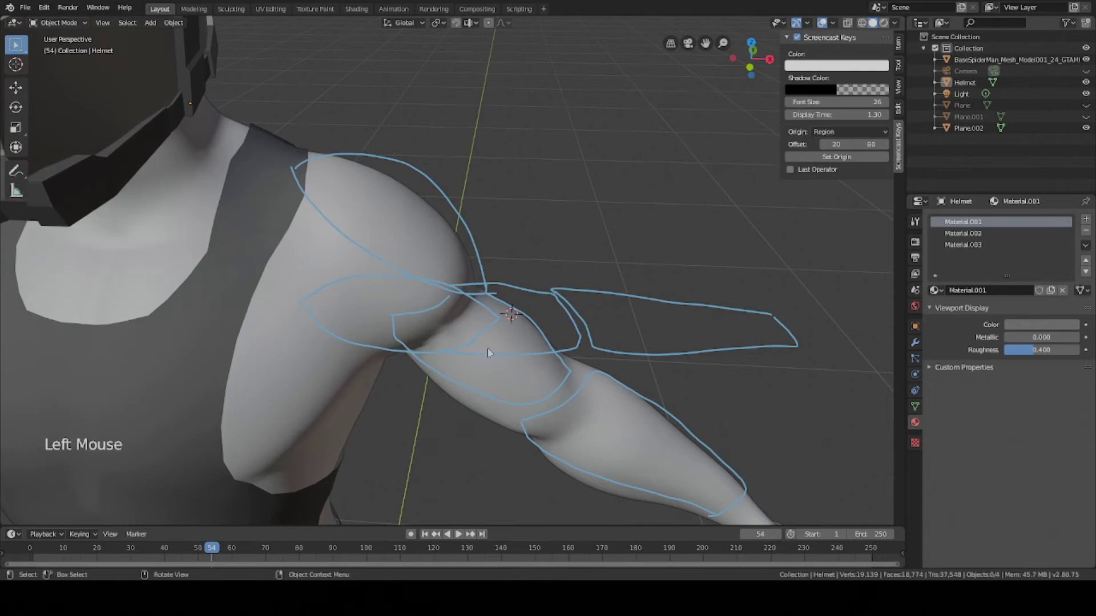
{"action": "key", "text": "ctrl+s"}
{"action": "scroll", "coordinate": [489, 221], "scroll_direction": "down", "scroll_amount": 3}
{"action": "mouse_move", "coordinate": [471, 331]}
{"action": "middle_mouse_down"}
{"action": "mouse_move", "coordinate": [489, 220]}
{"action": "mouse_move", "coordinate": [457, 319]}
{"action": "middle_mouse_up"}
{"action": "scroll", "coordinate": [438, 387], "scroll_direction": "up", "scroll_amount": 2}
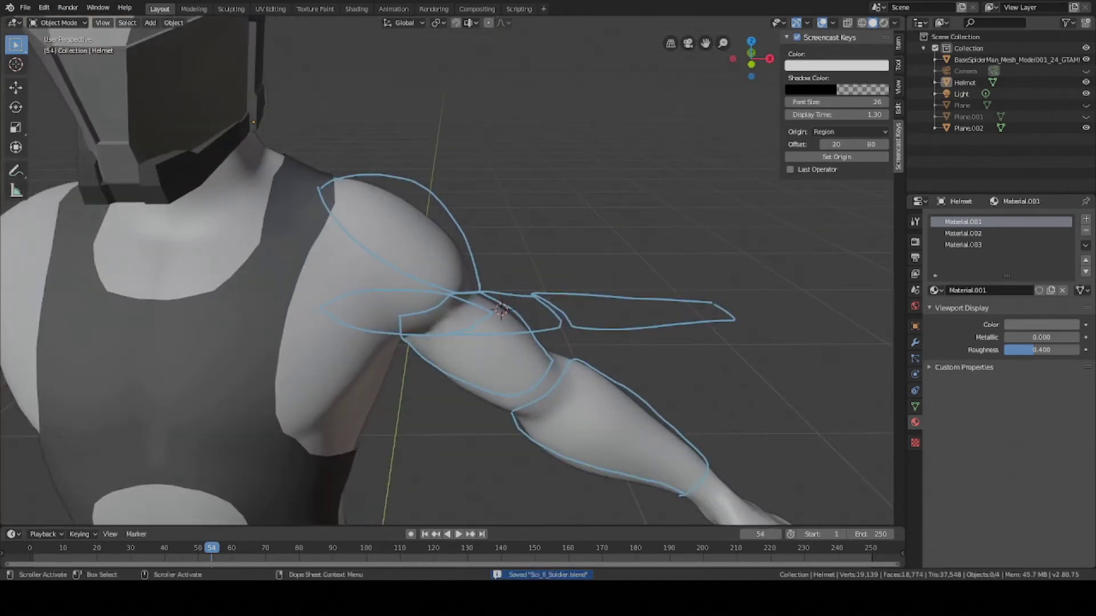
Add a mesh plane and scale it down to roughly the width of the character's shoulder.
{"action": "key", "text": "shift+a"}
{"action": "mouse_move", "coordinate": [456, 283]}
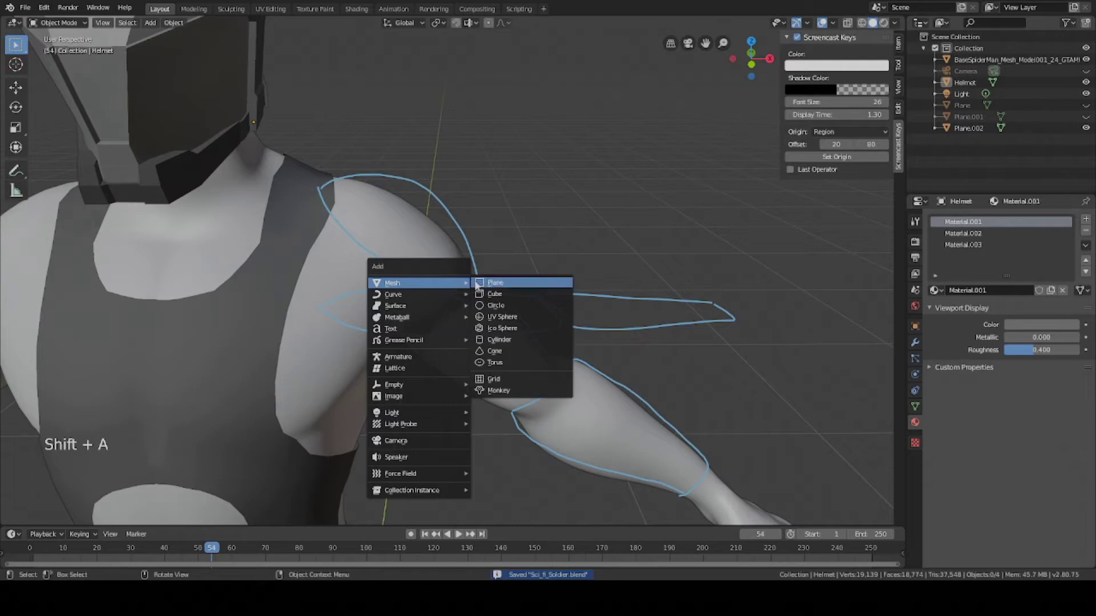
{"action": "left_click", "coordinate": [508, 284]}
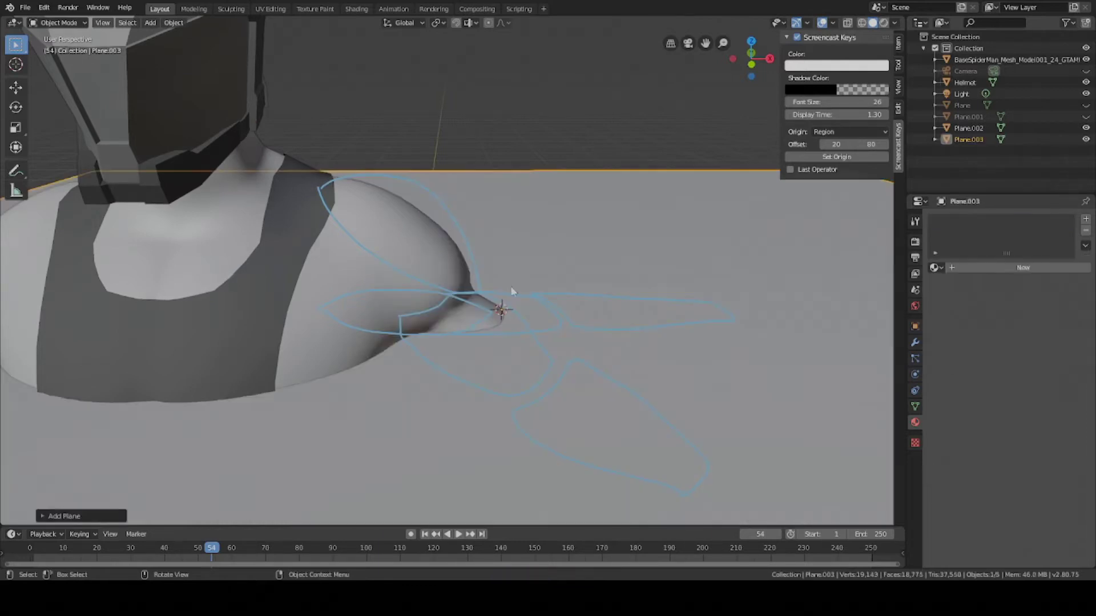
{"action": "scroll", "coordinate": [524, 285], "scroll_direction": "down", "scroll_amount": 9}
{"action": "scroll", "coordinate": [639, 318], "scroll_direction": "up", "scroll_amount": 4}
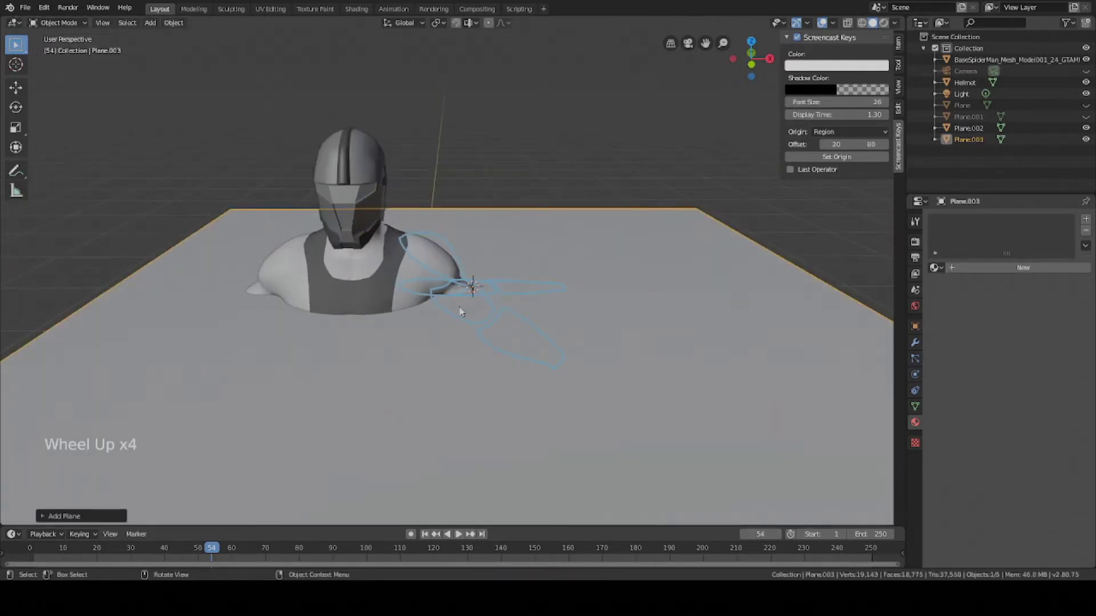
{"action": "key", "text": "s"}
{"action": "left_click", "coordinate": [518, 320]}
{"action": "scroll", "coordinate": [517, 320], "scroll_direction": "up", "scroll_amount": 2}
{"action": "scroll", "coordinate": [518, 320], "scroll_direction": "up", "scroll_amount": 1}
Move the small plane just above the character's left shoulder, checking its placement from several angles.
{"action": "key", "text": "g"}
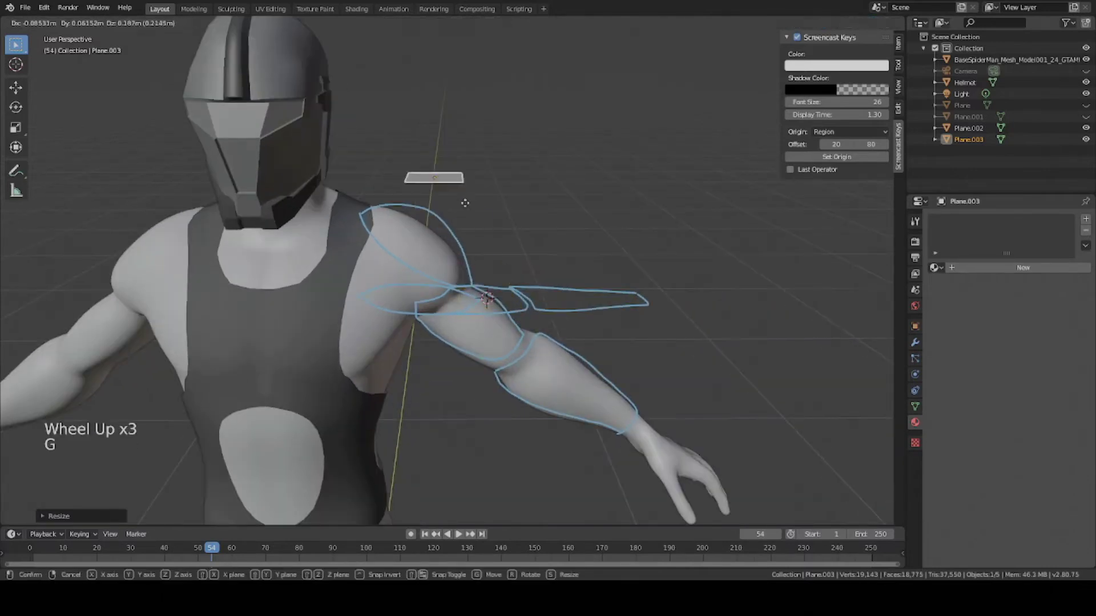
{"action": "left_click", "coordinate": [465, 218]}
{"action": "middle_click_drag", "start_coordinate": [465, 218], "coordinate": [666, 233]}
{"action": "key", "text": "g"}
{"action": "left_click", "coordinate": [433, 216]}
{"action": "key", "text": "g"}
{"action": "left_click", "coordinate": [529, 252]}
{"action": "key", "text": "g"}
{"action": "left_click", "coordinate": [570, 221]}
{"action": "middle_click_drag", "start_coordinate": [570, 220], "coordinate": [496, 257]}
{"action": "key", "text": "g"}
{"action": "left_click", "coordinate": [481, 240]}
Center the plane on the arm's straight guideline in the top view by moving it along global Y.
{"action": "scroll", "coordinate": [496, 257], "scroll_direction": "down", "scroll_amount": 4}
{"action": "key", "text": "KP_7"}
{"action": "scroll", "coordinate": [419, 202], "scroll_direction": "up", "scroll_amount": 4}
{"action": "key", "text": "g"}
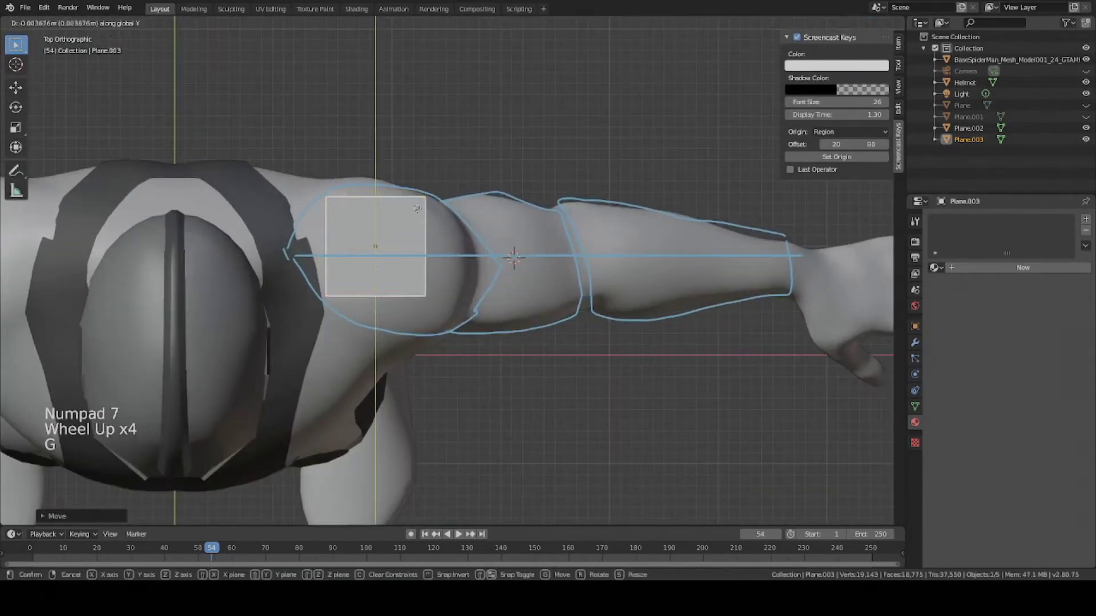
{"action": "left_click", "coordinate": [415, 215]}
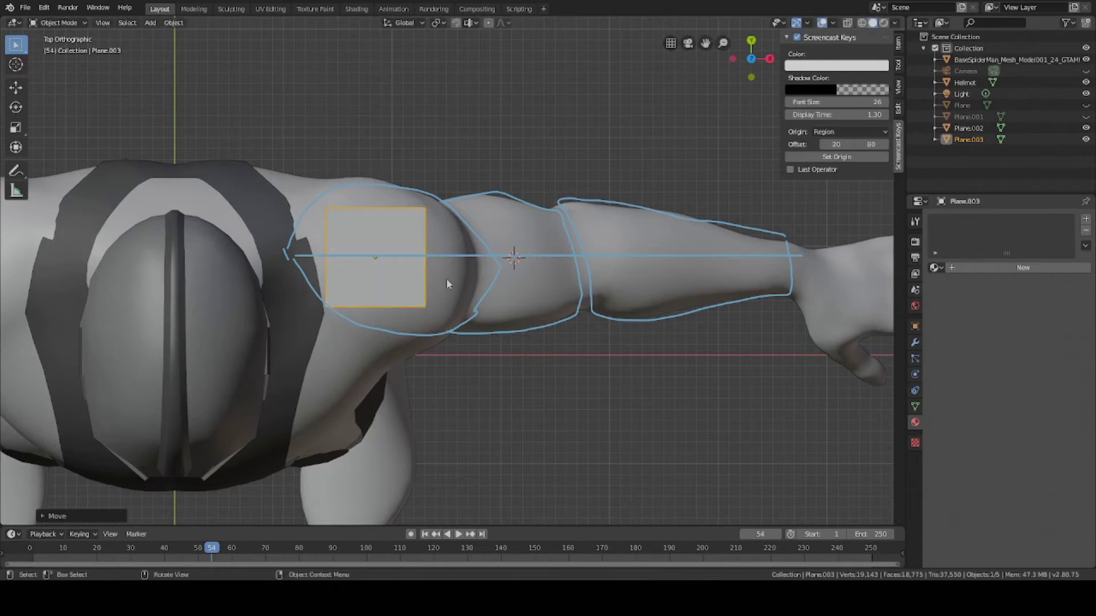
{"action": "key", "text": "Tab"}
{"action": "middle_click_drag", "start_coordinate": [405, 314], "coordinate": [401, 169]}
{"action": "scroll", "coordinate": [402, 169], "scroll_direction": "down", "scroll_amount": 3}
{"action": "key", "text": "2"}
{"action": "left_click", "coordinate": [372, 206]}
{"action": "scroll", "coordinate": [372, 207], "scroll_direction": "up", "scroll_amount": 3}
{"action": "middle_click_drag", "start_coordinate": [372, 206], "coordinate": [386, 289]}
{"action": "left_click", "coordinate": [429, 171]}
{"action": "scroll", "coordinate": [472, 198], "scroll_direction": "down", "scroll_amount": 2}
{"action": "key", "text": "2"}
{"action": "key", "text": "w"}
{"action": "middle_click_drag", "start_coordinate": [454, 203], "coordinate": [432, 206]}
{"action": "right_click", "coordinate": [432, 206]}
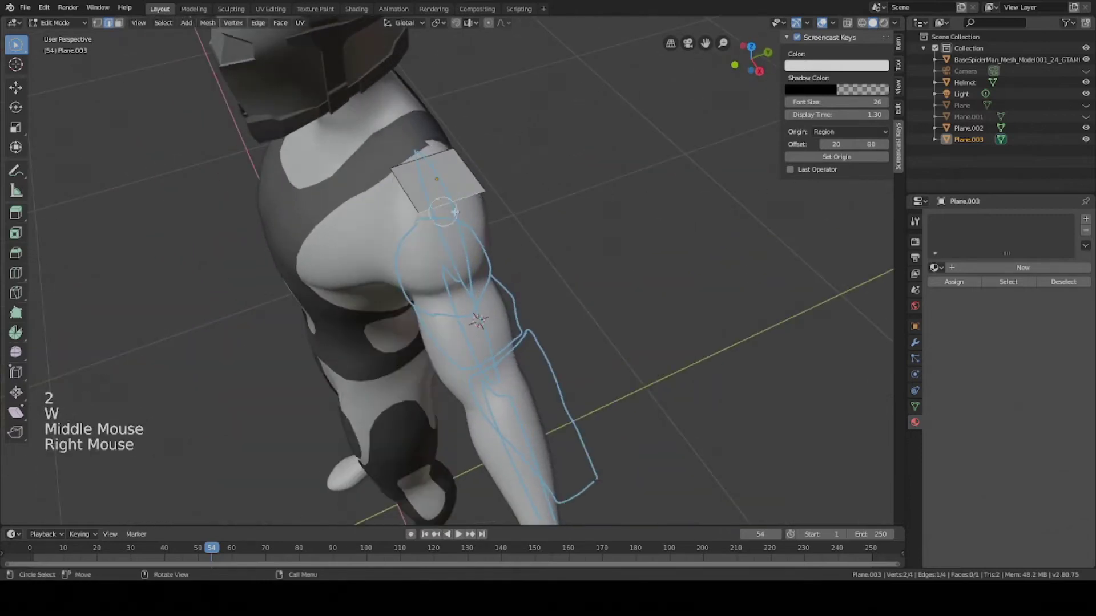
{"action": "key", "text": "Tab"}
{"action": "right_click", "coordinate": [505, 212]}
{"action": "left_click", "coordinate": [505, 213]}
{"action": "scroll", "coordinate": [569, 166], "scroll_direction": "up", "scroll_amount": 6}
{"action": "middle_click_drag", "start_coordinate": [570, 166], "coordinate": [450, 335], "text": "shift"}
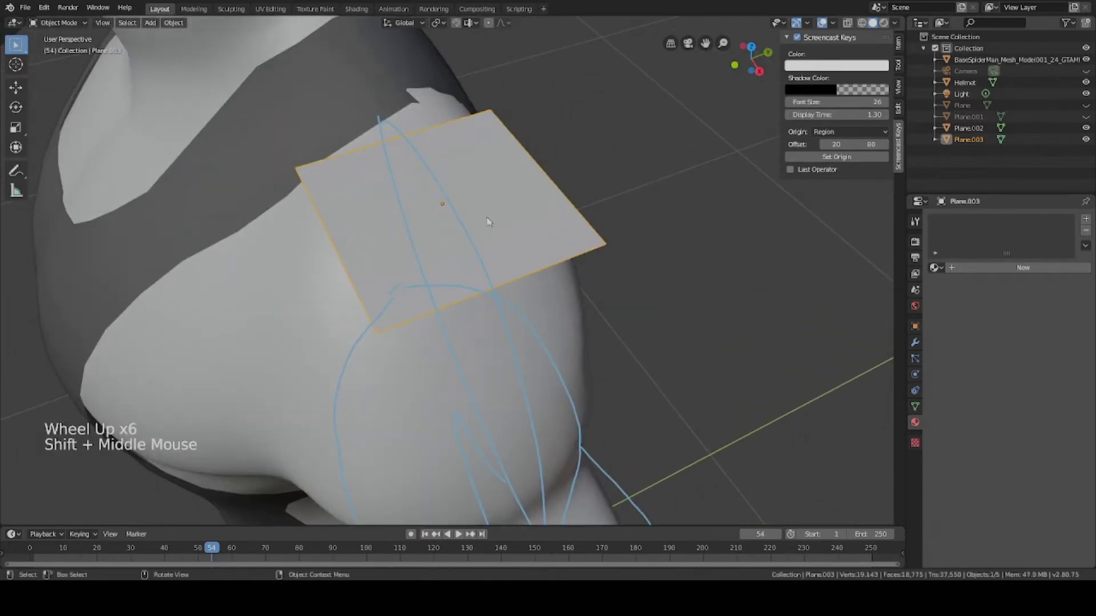
Save the file and open the shoulder plane in Edit Mode with the regular selection tool.
{"action": "key", "text": "ctrl+s"}
{"action": "middle_click", "coordinate": [547, 296]}
{"action": "key", "text": "Tab"}
{"action": "middle_click_drag", "start_coordinate": [547, 296], "coordinate": [501, 269]}
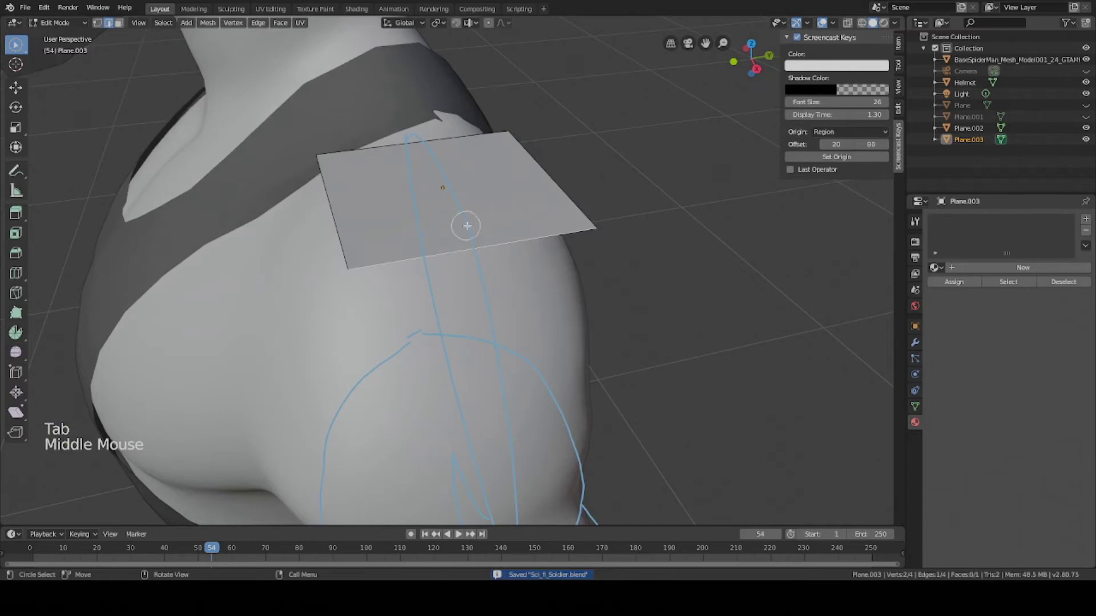
{"action": "key", "text": "w"}
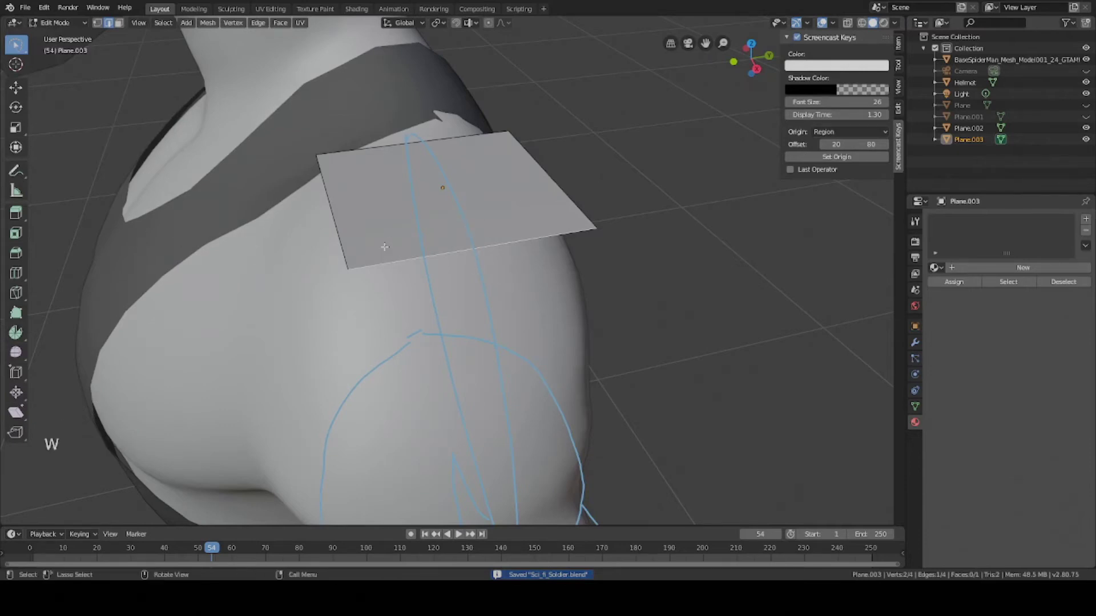
{"action": "key", "text": "ctrl+s"}
Add a centered loop cut that splits the shoulder plane into a front and a back half.
{"action": "middle_click_drag", "start_coordinate": [341, 247], "coordinate": [425, 125]}
{"action": "key", "text": "ctrl+r"}
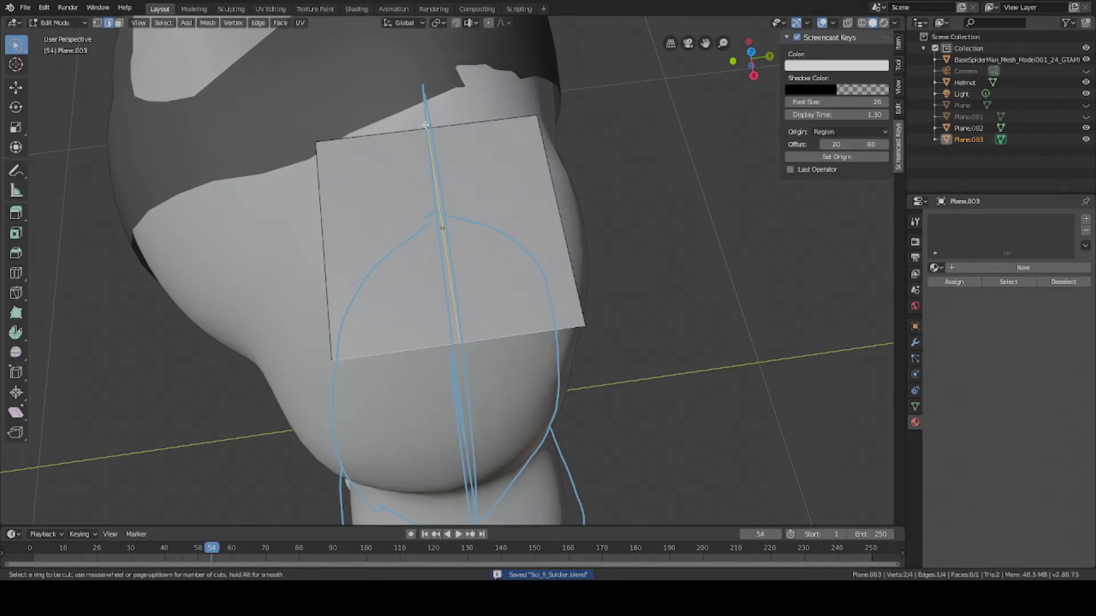
{"action": "left_click", "coordinate": [425, 125]}
{"action": "right_click", "coordinate": [425, 124]}
{"action": "mouse_move", "coordinate": [443, 240]}
{"action": "middle_mouse_down"}
{"action": "mouse_move", "coordinate": [521, 191]}
{"action": "mouse_move", "coordinate": [461, 199]}
{"action": "mouse_move", "coordinate": [443, 257]}
{"action": "middle_mouse_up"}
Delete the front half's face from the shoulder plane and return to Object Mode.
{"action": "key", "text": "3"}
{"action": "left_click", "coordinate": [506, 219]}
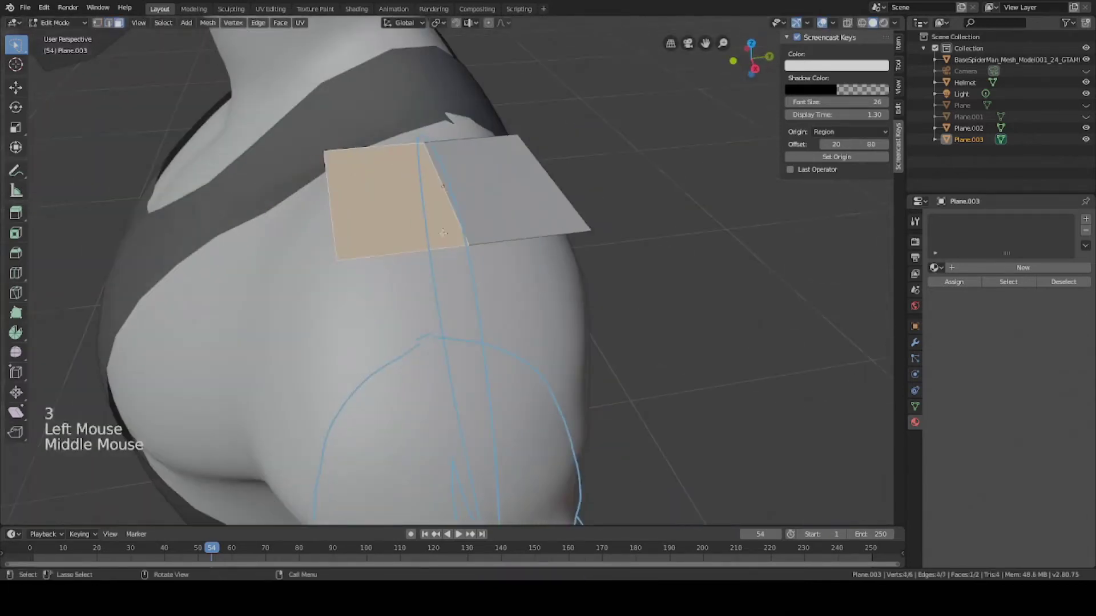
{"action": "key", "text": "x"}
{"action": "left_click", "coordinate": [442, 257]}
{"action": "key", "text": "Tab"}
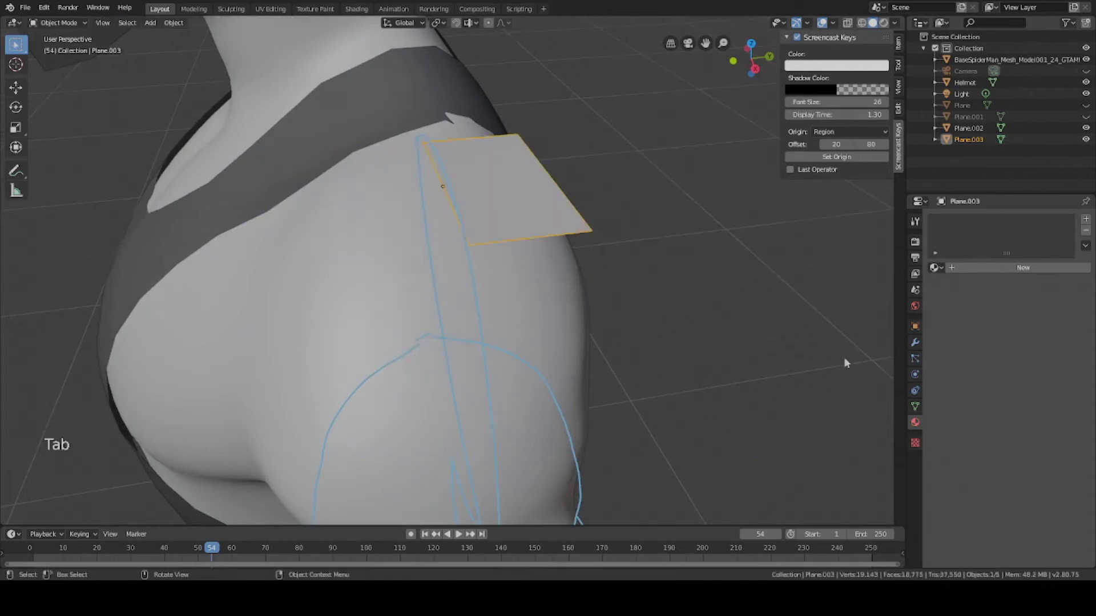
Add a Mirror modifier to the plane with only the Y axis active and Clipping enabled.
{"action": "left_click", "coordinate": [914, 342]}
{"action": "left_click", "coordinate": [982, 219]}
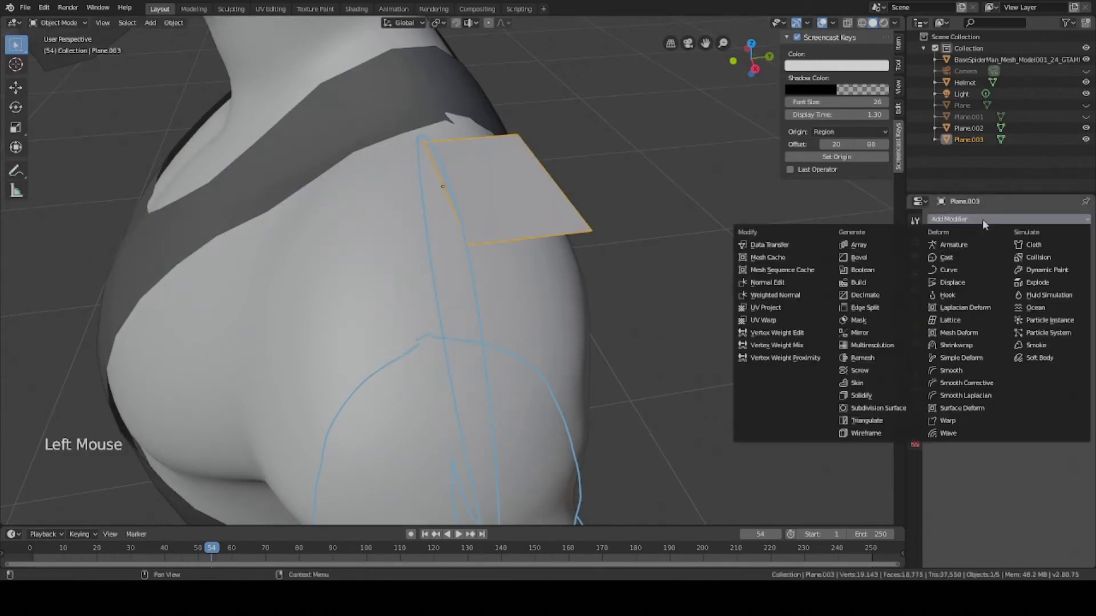
{"action": "left_click", "coordinate": [858, 332]}
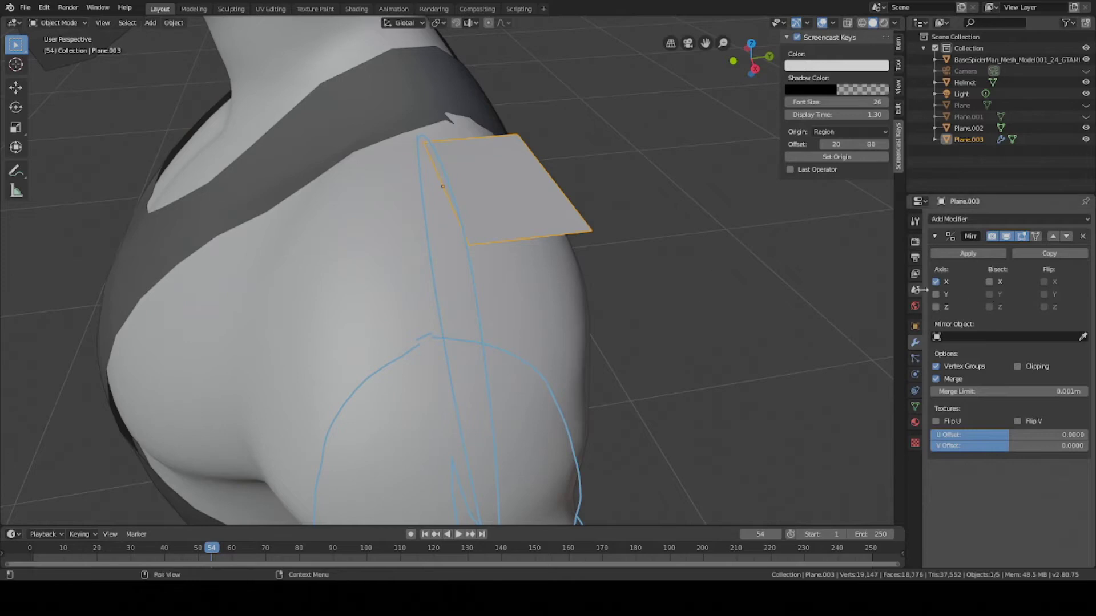
{"action": "left_click", "coordinate": [936, 294]}
{"action": "left_click", "coordinate": [1017, 367]}
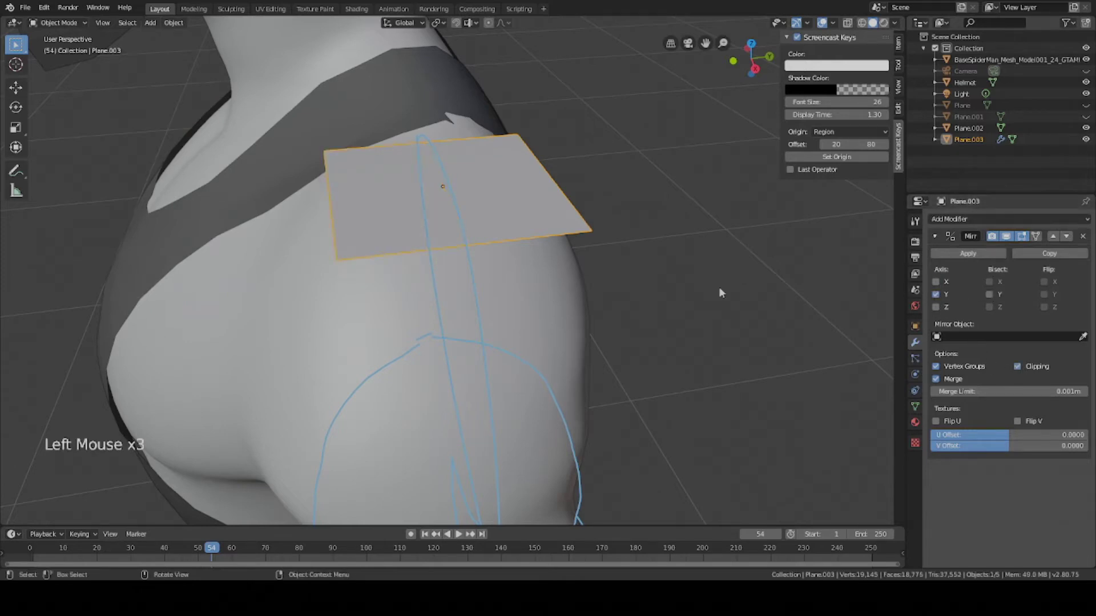
{"action": "key", "text": "Tab"}
{"action": "key", "text": "2"}
{"action": "left_click", "coordinate": [472, 188]}
{"action": "key", "text": "g"}
{"action": "mouse_move", "coordinate": [472, 189]}
{"action": "middle_mouse_down"}
{"action": "mouse_move", "coordinate": [508, 148]}
{"action": "mouse_move", "coordinate": [436, 178]}
{"action": "mouse_move", "coordinate": [457, 186]}
{"action": "middle_mouse_up"}
{"action": "scroll", "coordinate": [457, 186], "scroll_direction": "down", "scroll_amount": 4}
{"action": "middle_click_drag", "start_coordinate": [457, 186], "coordinate": [442, 242]}
{"action": "scroll", "coordinate": [457, 223], "scroll_direction": "up", "scroll_amount": 3}
{"action": "key", "text": "Tab"}
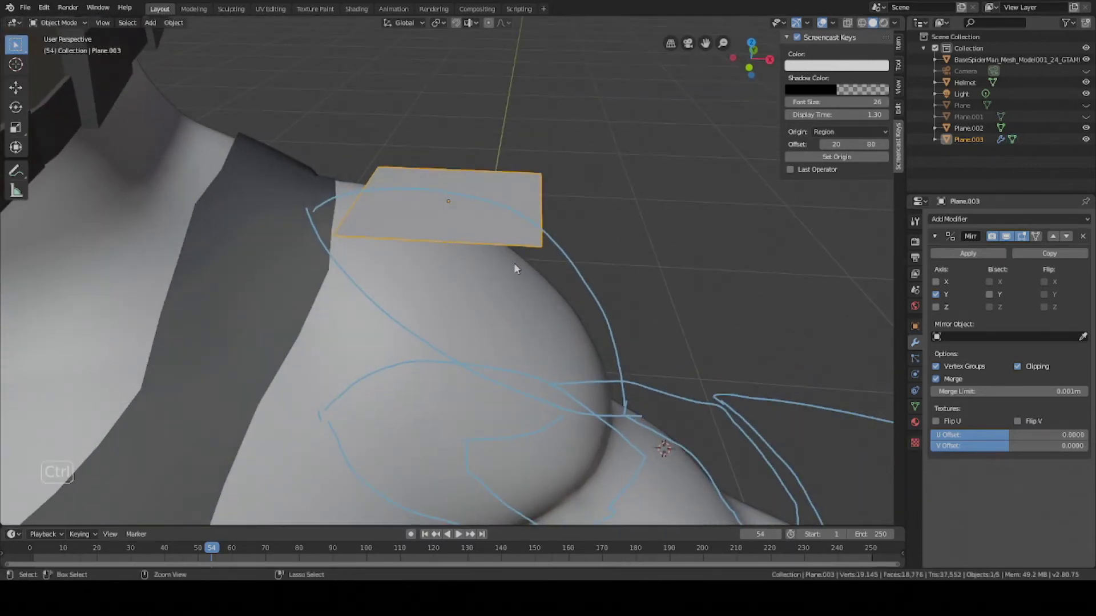
Add a Subdivision Surface modifier to the shoulder plane with a viewport level of 1.
{"action": "key", "text": "ctrl+1"}
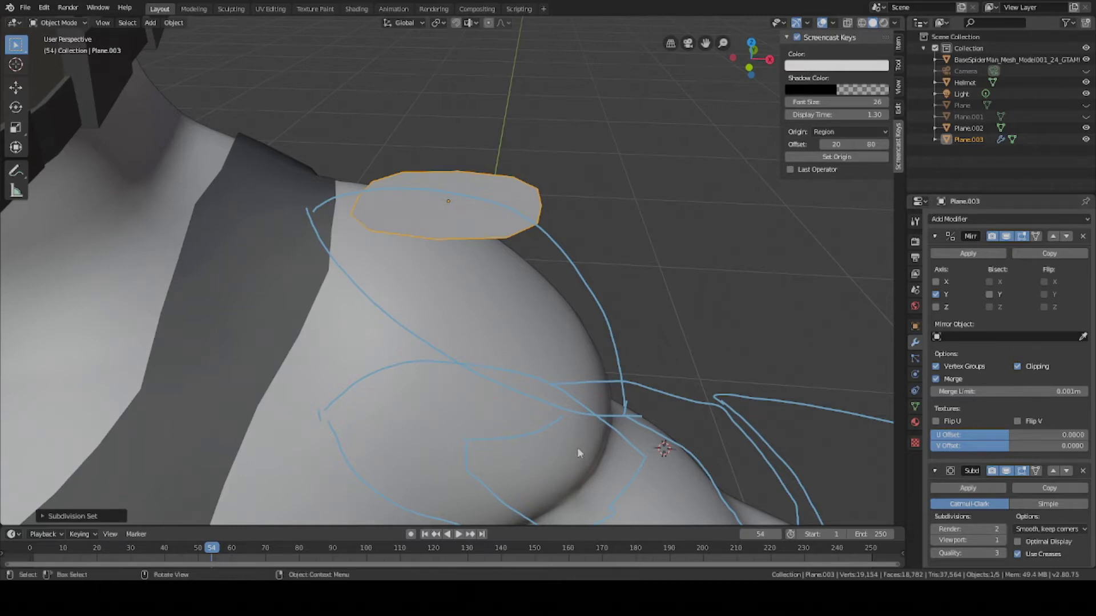
{"action": "left_click", "coordinate": [969, 219]}
{"action": "left_click", "coordinate": [858, 333]}
Move the plane's two centerline vertices in the top view to the neck-side and arm-side tips of the shoulder outline.
{"action": "key", "text": "KP_7"}
{"action": "key", "text": "Tab"}
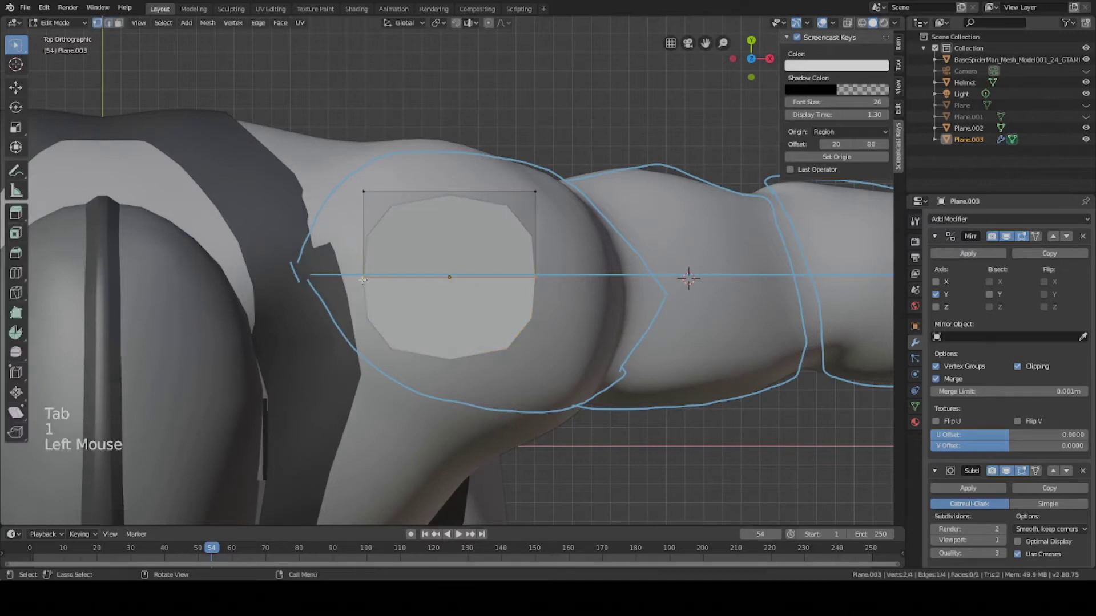
{"action": "key", "text": "g"}
{"action": "key", "text": "g"}
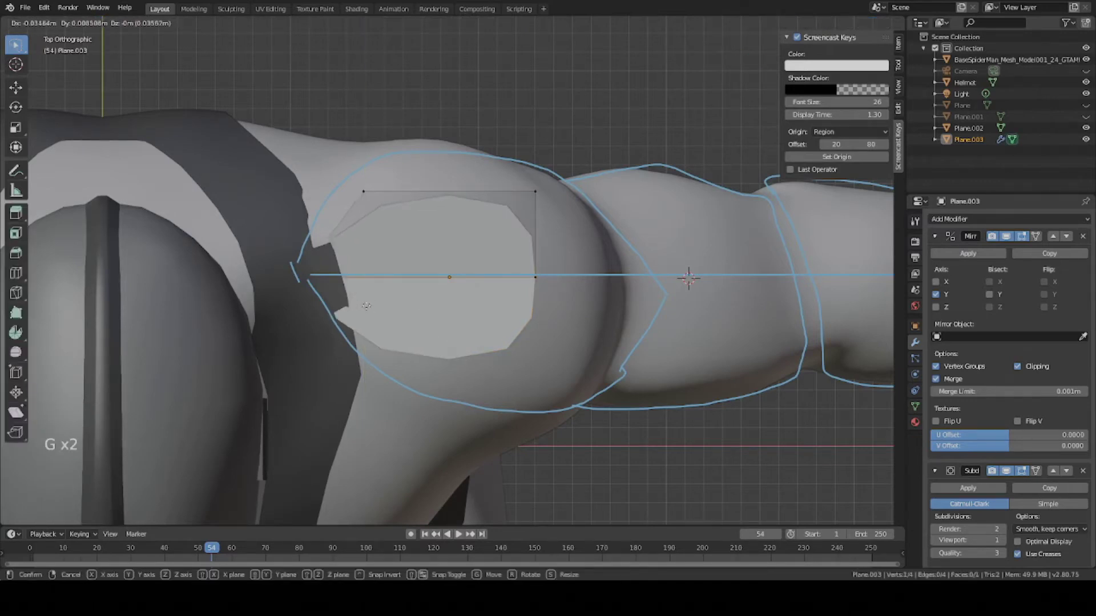
{"action": "left_click", "coordinate": [444, 308]}
{"action": "left_click", "coordinate": [547, 285]}
{"action": "key", "text": "g"}
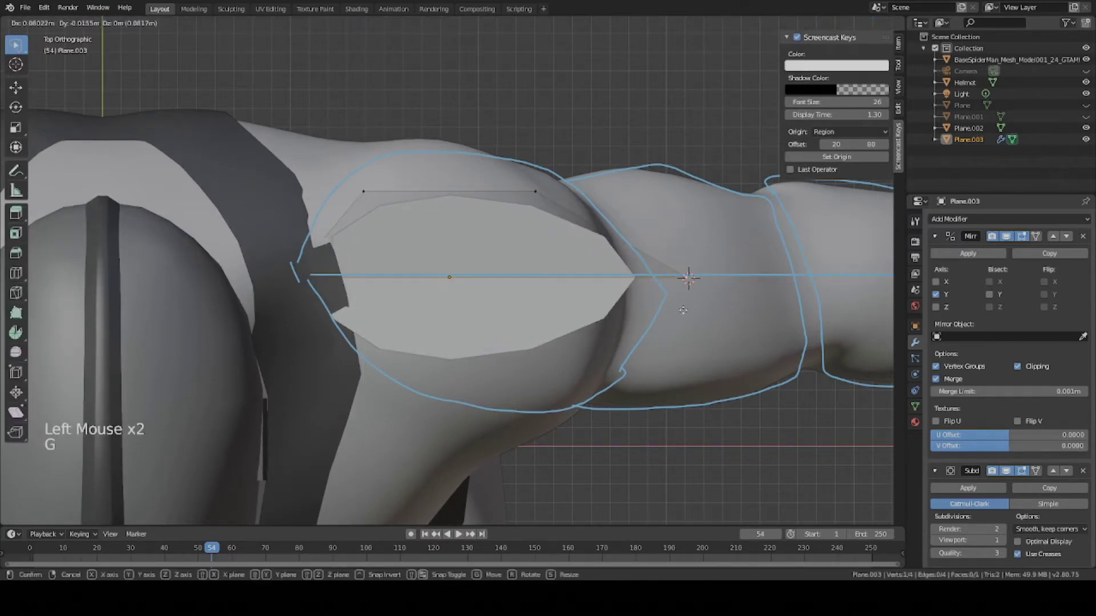
{"action": "left_click", "coordinate": [663, 315]}
{"action": "key", "text": "g"}
{"action": "left_click", "coordinate": [664, 314]}
Move and rotate the plane's back edge so it follows the shoulder outline in the top view.
{"action": "key", "text": "2"}
{"action": "left_click", "coordinate": [460, 191]}
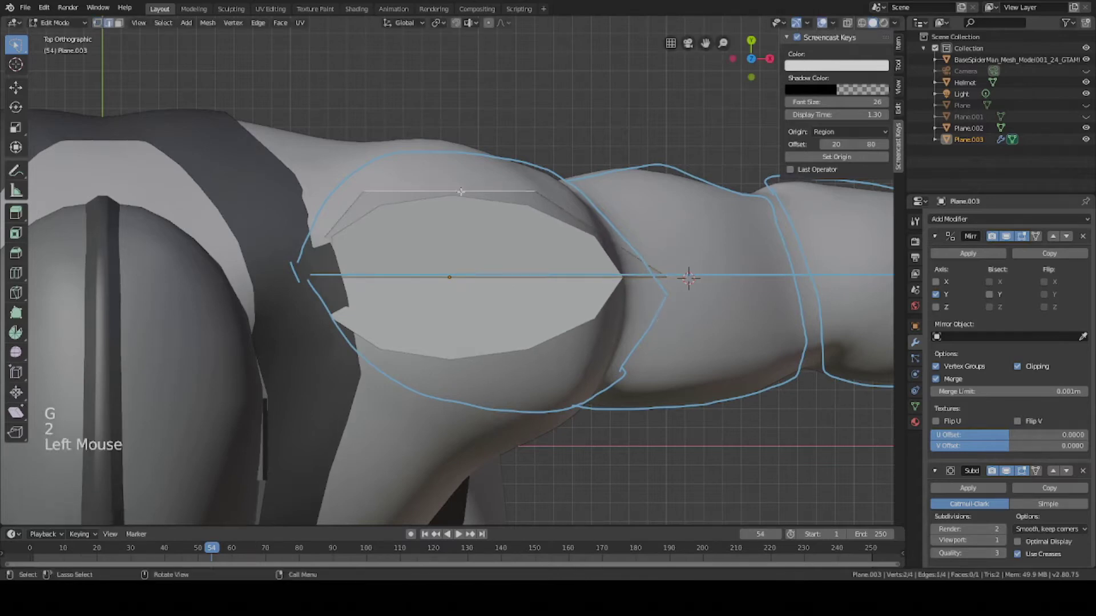
{"action": "key", "text": "g"}
{"action": "key", "text": "r"}
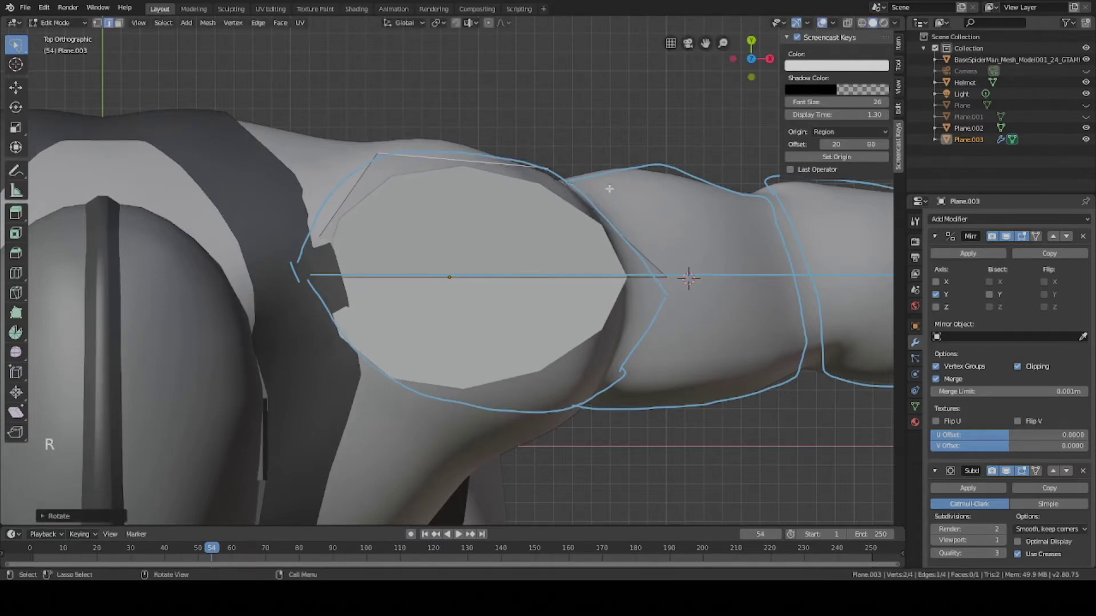
{"action": "key", "text": "g"}
{"action": "left_click", "coordinate": [616, 184]}
Add a lengthwise loop cut to the shoulder plane and pull its outer back edge down over the shoulder.
{"action": "scroll", "coordinate": [569, 361], "scroll_direction": "down", "scroll_amount": 4}
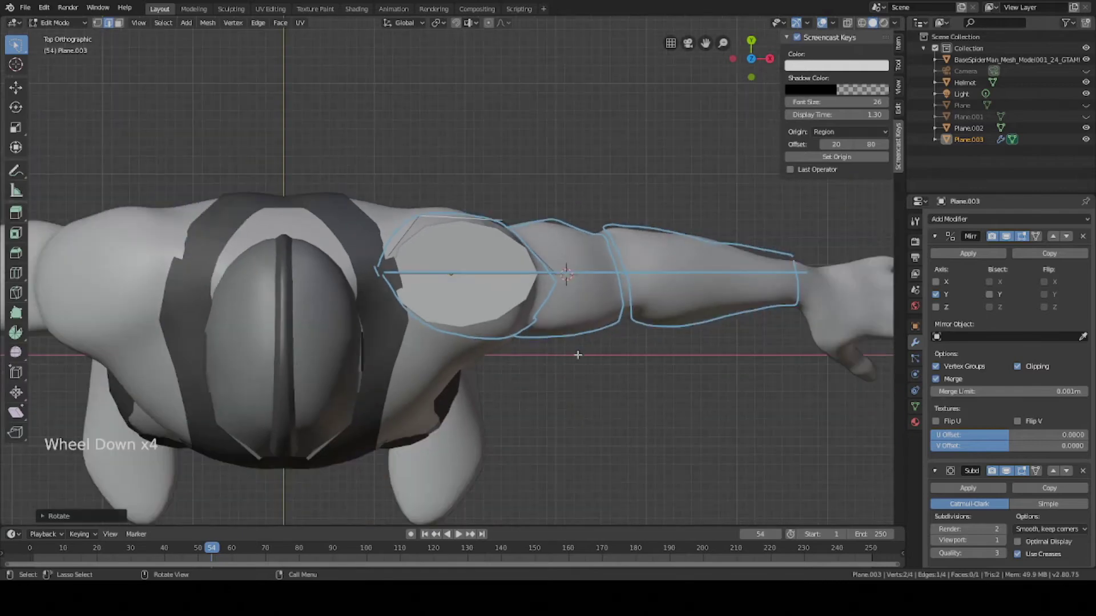
{"action": "scroll", "coordinate": [569, 360], "scroll_direction": "up", "scroll_amount": 1}
{"action": "key", "text": "KP_1"}
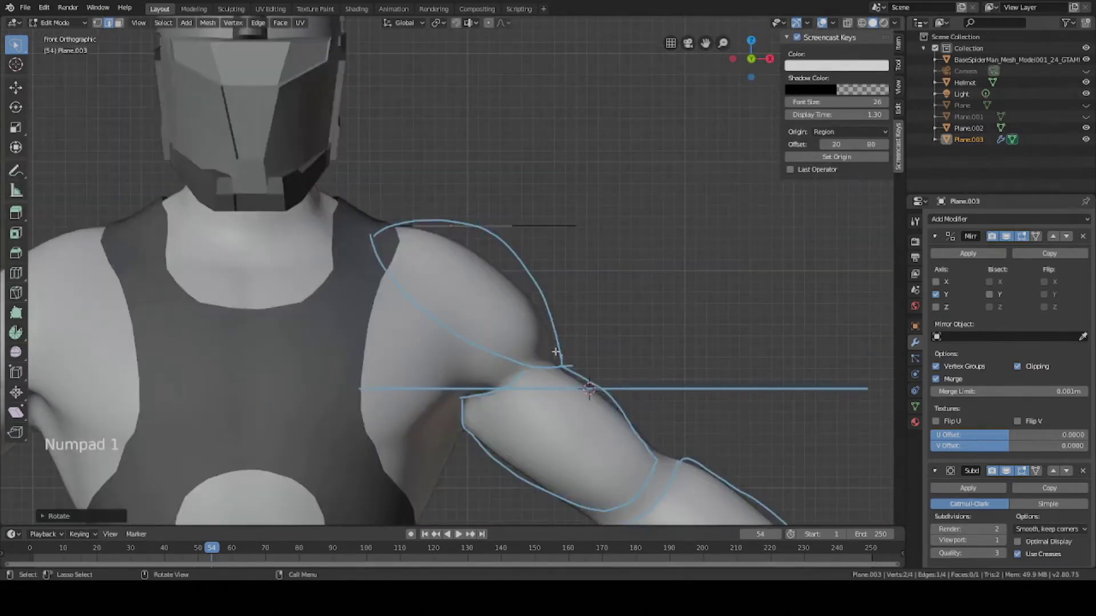
{"action": "middle_click_drag", "start_coordinate": [564, 319], "coordinate": [529, 232]}
{"action": "key", "text": "ctrl+r"}
{"action": "left_click", "coordinate": [526, 317]}
{"action": "scroll", "coordinate": [522, 297], "scroll_direction": "up", "scroll_amount": 1}
{"action": "key", "text": "3"}
{"action": "key", "text": "g"}
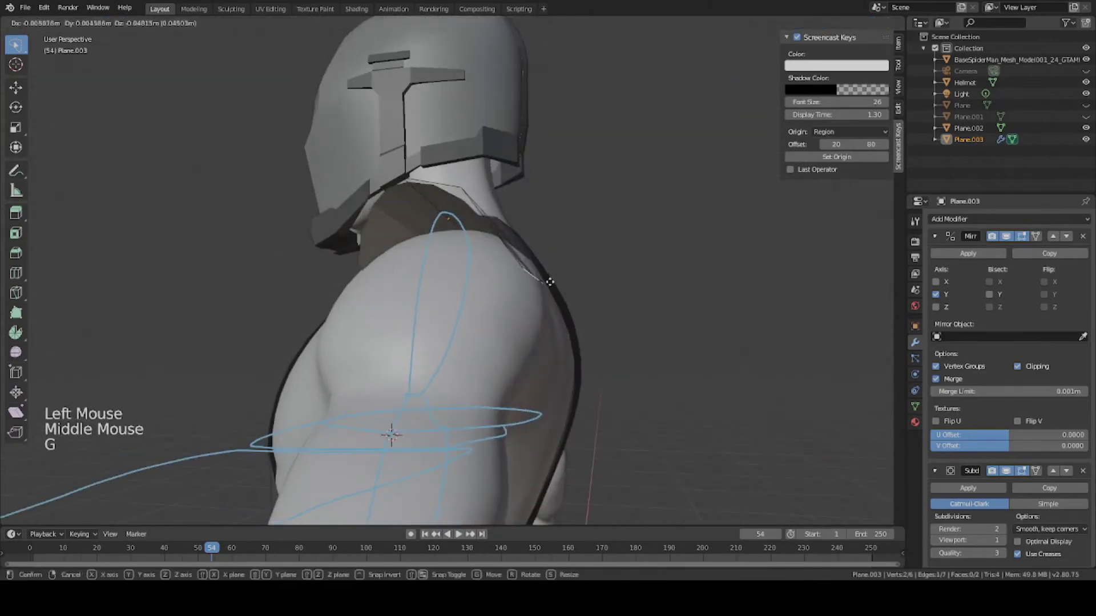
{"action": "left_click", "coordinate": [513, 251]}
Raise the lengthwise middle edge of the shoulder pad to round its profile.
{"action": "middle_click_drag", "start_coordinate": [707, 308], "coordinate": [568, 371]}
{"action": "key", "text": "2"}
{"action": "left_click", "coordinate": [467, 254]}
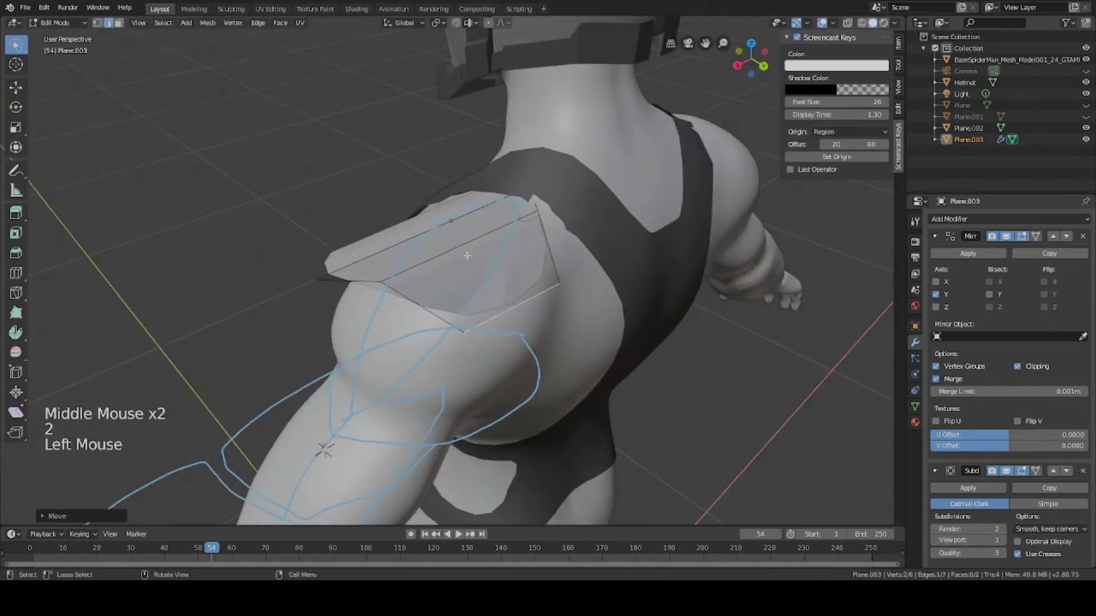
{"action": "key", "text": "g"}
{"action": "key", "text": "g"}
{"action": "middle_click_drag", "start_coordinate": [466, 254], "coordinate": [571, 288]}
{"action": "left_click", "coordinate": [558, 225]}
{"action": "key", "text": "g"}
{"action": "left_click", "coordinate": [514, 239]}
{"action": "key", "text": "Tab"}
{"action": "scroll", "coordinate": [411, 286], "scroll_direction": "down", "scroll_amount": 3}
Add a crosswise loop cut through the middle of the shoulder pad and raise it about 0.03 m along Z.
{"action": "key", "text": "Tab"}
{"action": "scroll", "coordinate": [570, 289], "scroll_direction": "up", "scroll_amount": 2}
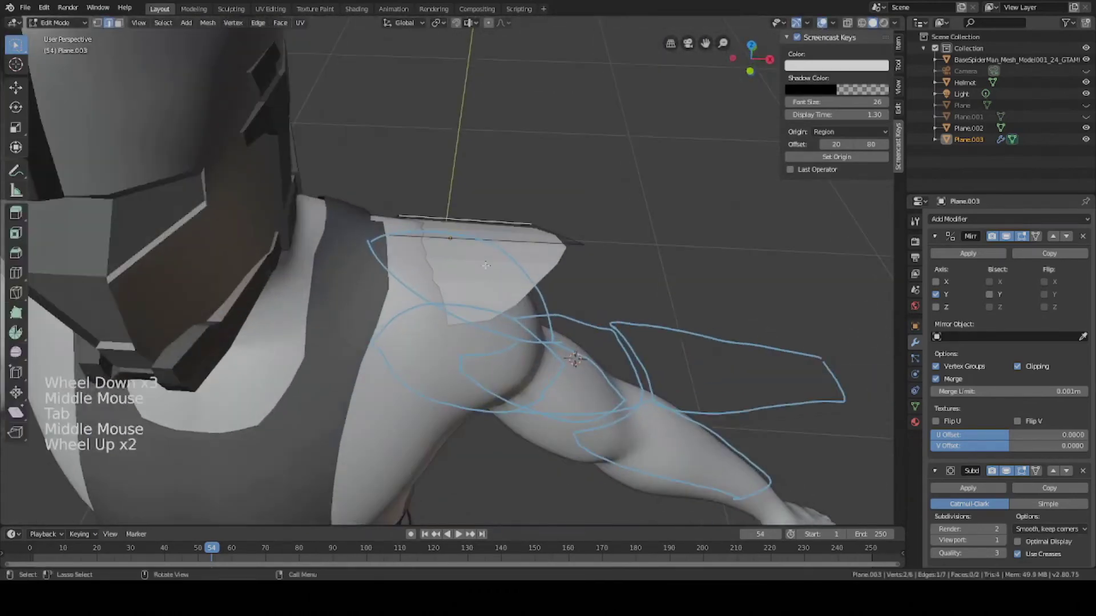
{"action": "key", "text": "ctrl+r"}
{"action": "left_click", "coordinate": [472, 237]}
{"action": "left_click", "coordinate": [472, 238]}
{"action": "middle_click_drag", "start_coordinate": [472, 238], "coordinate": [487, 191]}
{"action": "key", "text": "g"}
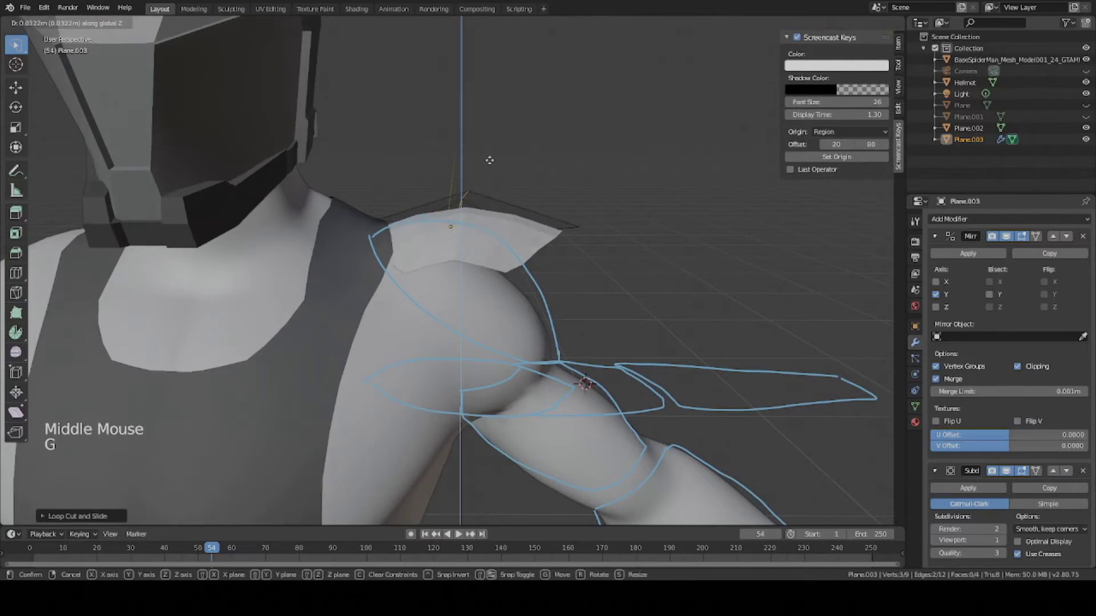
{"action": "left_click", "coordinate": [489, 162]}
{"action": "middle_click_drag", "start_coordinate": [562, 220], "coordinate": [545, 244]}
Rotate the whole shoulder pad in the front view so its outer end slopes down along the shoulder.
{"action": "scroll", "coordinate": [553, 206], "scroll_direction": "down", "scroll_amount": 4}
{"action": "key", "text": "Tab"}
{"action": "key", "text": "KP_3"}
{"action": "key", "text": "KP_Decimal"}
{"action": "key", "text": "KP_1"}
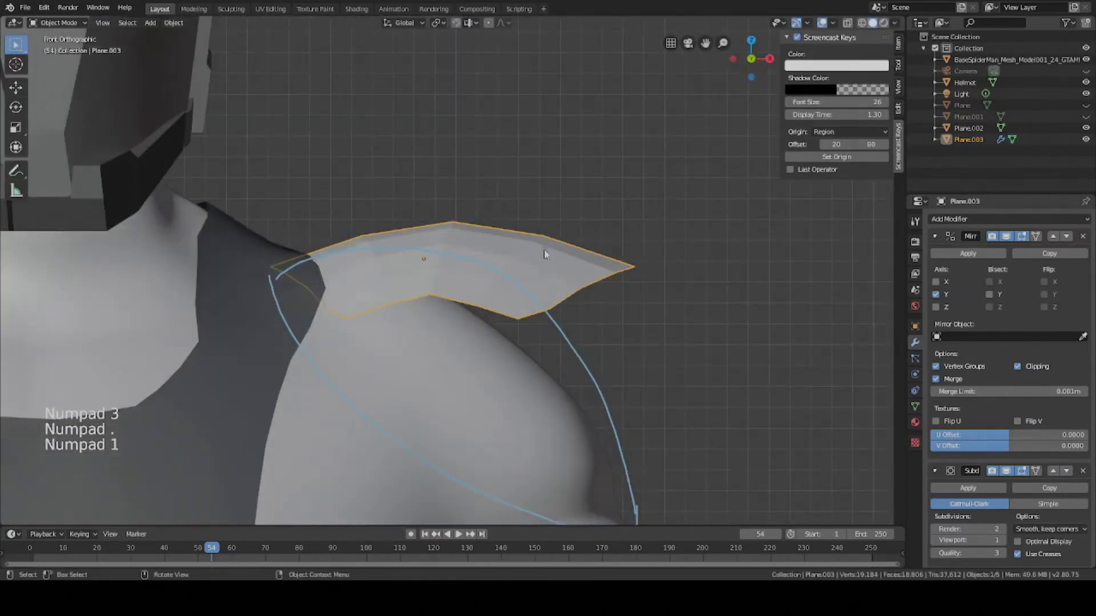
{"action": "scroll", "coordinate": [544, 249], "scroll_direction": "down", "scroll_amount": 3}
{"action": "scroll", "coordinate": [543, 249], "scroll_direction": "up", "scroll_amount": 3}
{"action": "scroll", "coordinate": [638, 275], "scroll_direction": "down", "scroll_amount": 5}
{"action": "key", "text": "r"}
{"action": "key", "text": "r"}
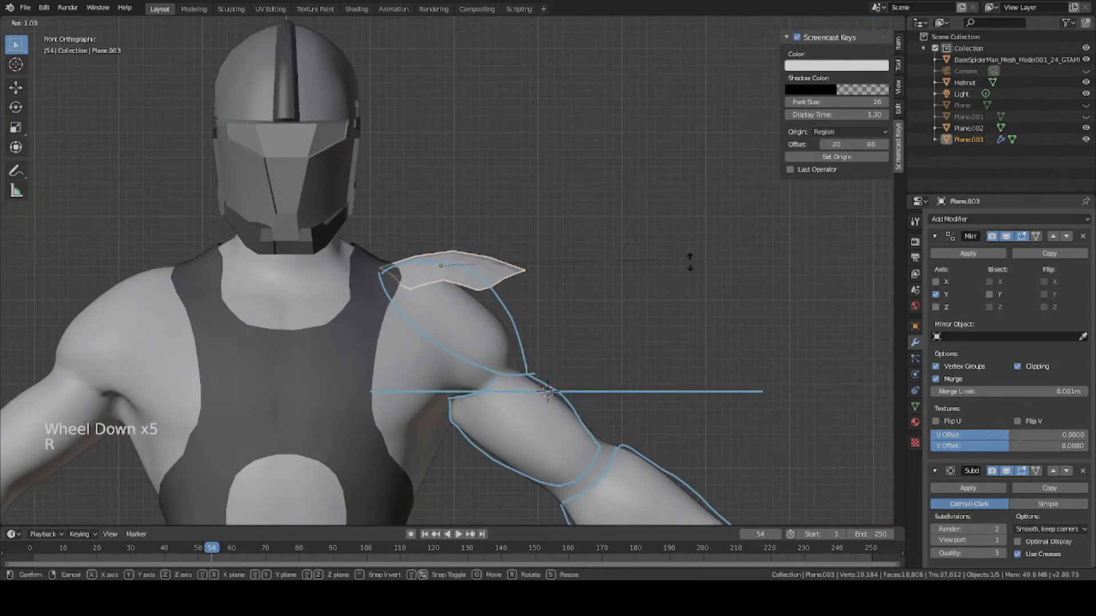
{"action": "key", "text": "x"}
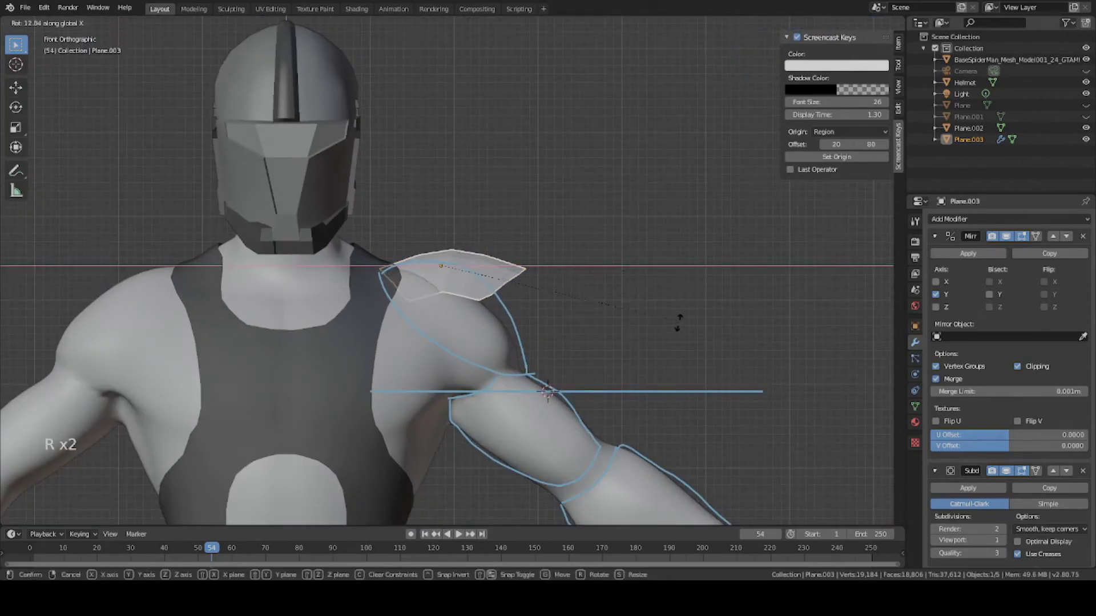
{"action": "key", "text": "r"}
{"action": "left_click", "coordinate": [662, 385]}
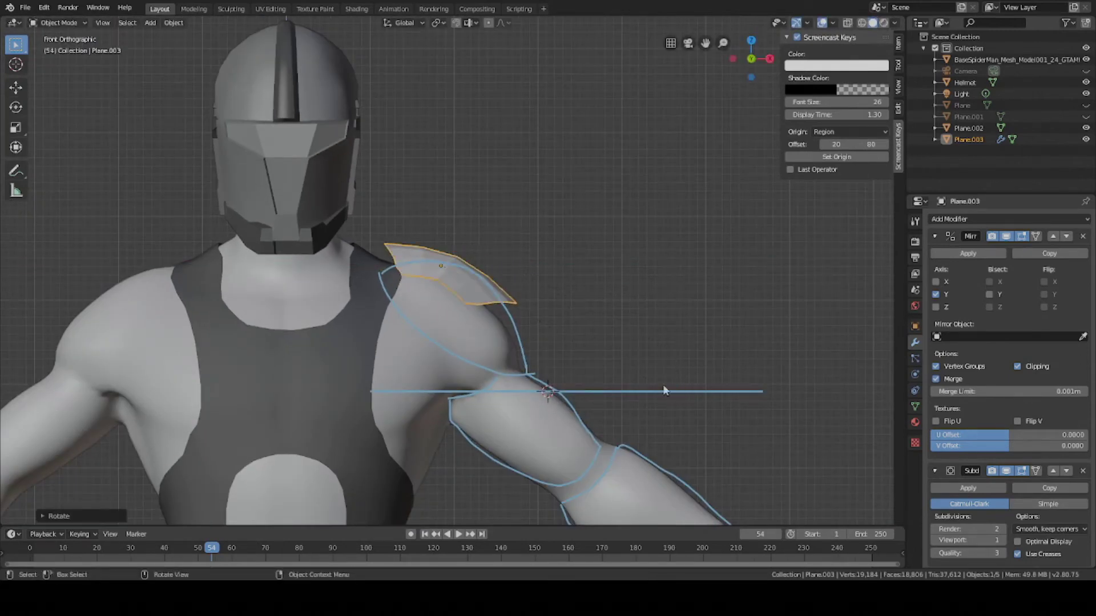
Move the shoulder pad outward and tilt it further to match the front shoulder outline.
{"action": "key", "text": "g"}
{"action": "left_click", "coordinate": [616, 282]}
{"action": "key", "text": "r"}
{"action": "left_click", "coordinate": [674, 327]}
{"action": "key", "text": "g"}
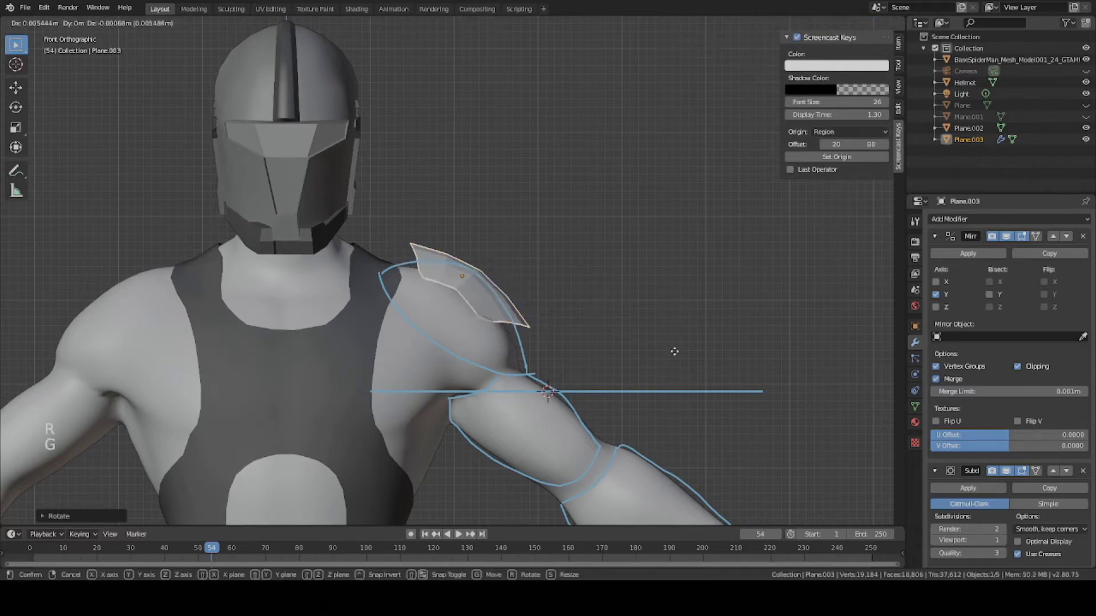
{"action": "left_click", "coordinate": [681, 343]}
Move the middle vertex of the shoulder pad's rear edge slightly outward in the top view to fit the shoulder.
{"action": "middle_click_drag", "start_coordinate": [681, 342], "coordinate": [533, 331]}
{"action": "key", "text": "Tab"}
{"action": "scroll", "coordinate": [537, 383], "scroll_direction": "up", "scroll_amount": 2}
{"action": "key", "text": "1"}
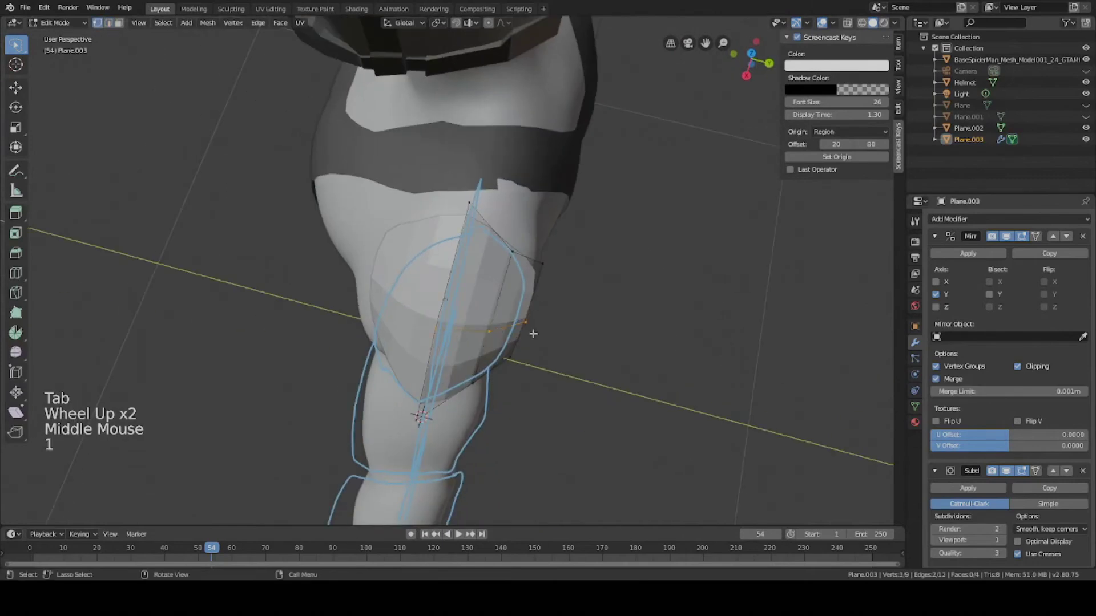
{"action": "left_click", "coordinate": [531, 331]}
{"action": "key", "text": "KP_7"}
{"action": "scroll", "coordinate": [479, 268], "scroll_direction": "up", "scroll_amount": 1}
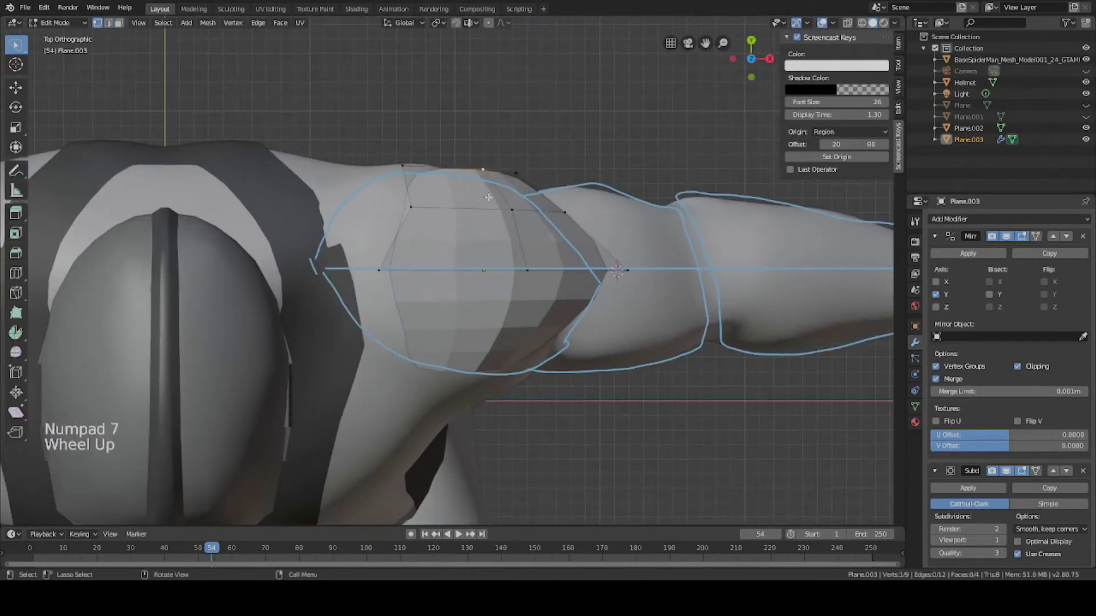
{"action": "key", "text": "g"}
Shift the shoulder pad's inner-end vertices along X toward the neck to approach the top-view outline.
{"action": "left_click", "coordinate": [415, 207]}
{"action": "key", "text": "g"}
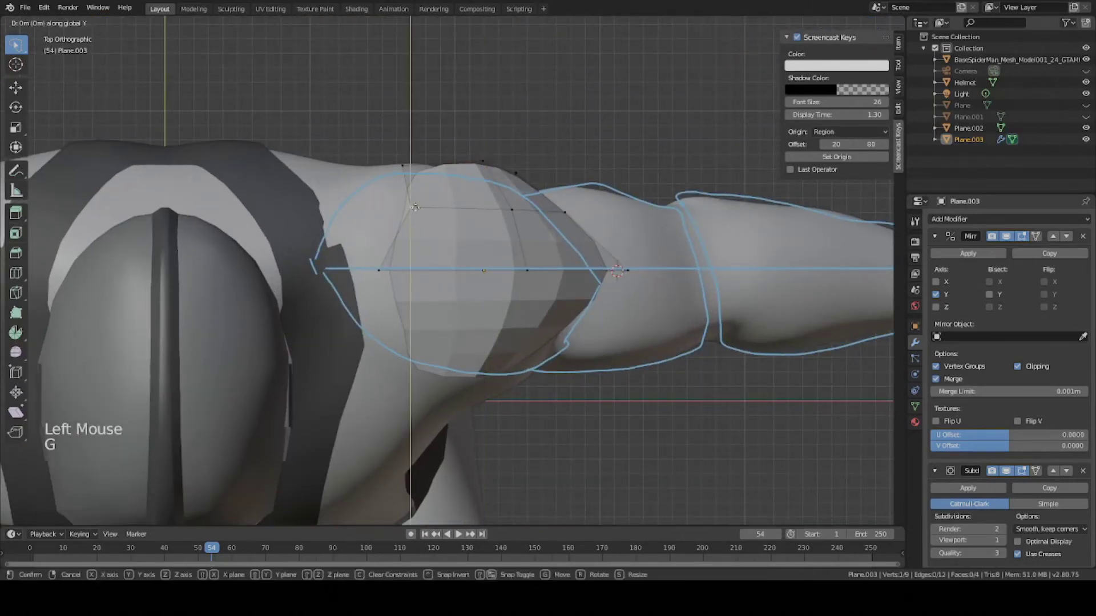
{"action": "key", "text": "x"}
{"action": "left_click", "coordinate": [395, 219]}
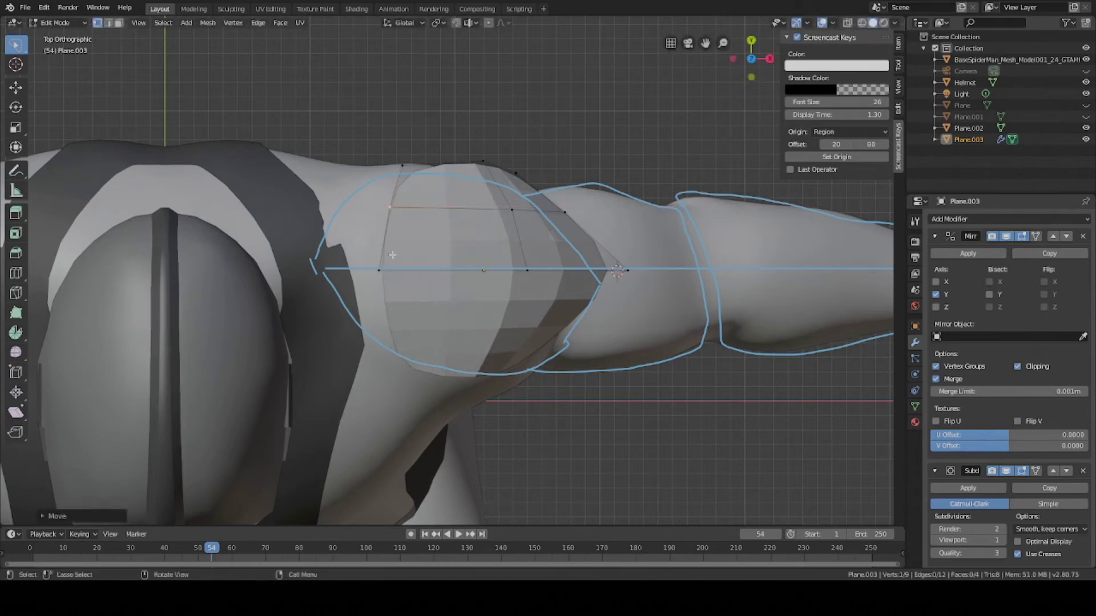
{"action": "key", "text": "g"}
{"action": "left_click", "coordinate": [402, 209]}
{"action": "key", "text": "g"}
{"action": "key", "text": "x"}
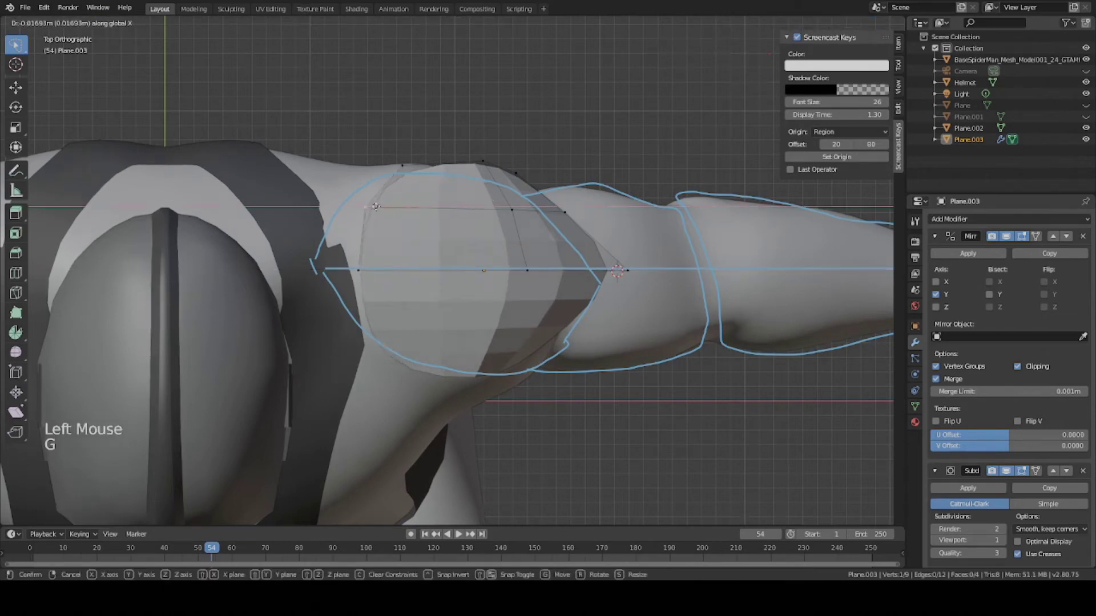
{"action": "left_click", "coordinate": [392, 208]}
Move the pad's inner rear corner vertex along X and slide the middle vertex of the rear edge.
{"action": "left_click", "coordinate": [403, 165]}
{"action": "key", "text": "g"}
{"action": "key", "text": "x"}
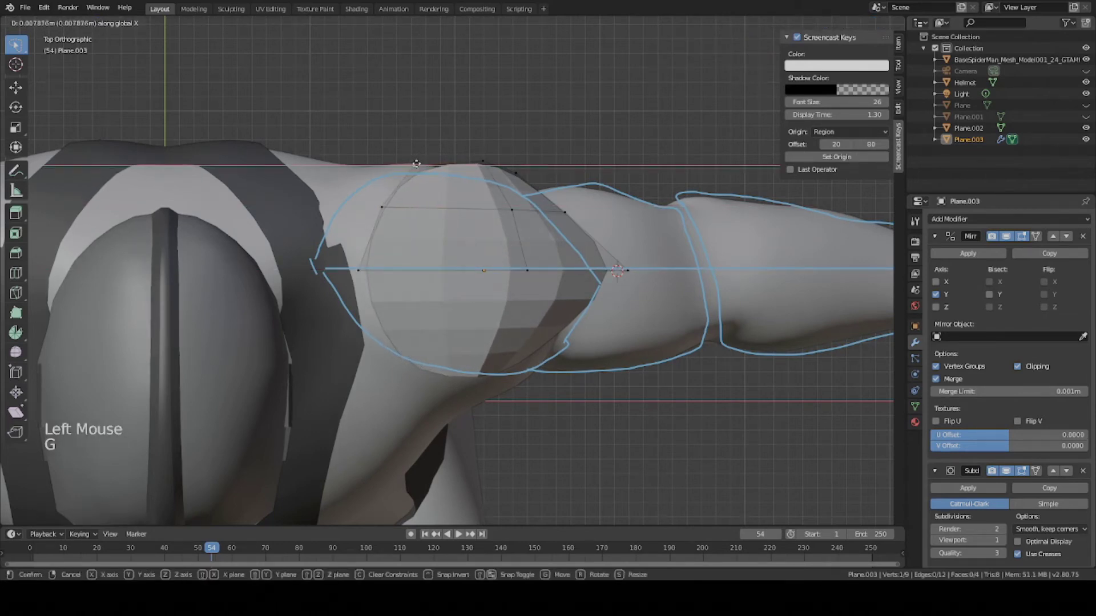
{"action": "left_click", "coordinate": [416, 164]}
{"action": "left_click", "coordinate": [481, 162]}
{"action": "key", "text": "g"}
{"action": "key", "text": "g"}
{"action": "left_click", "coordinate": [480, 163]}
{"action": "key", "text": "Tab"}
{"action": "scroll", "coordinate": [521, 309], "scroll_direction": "down", "scroll_amount": 3}
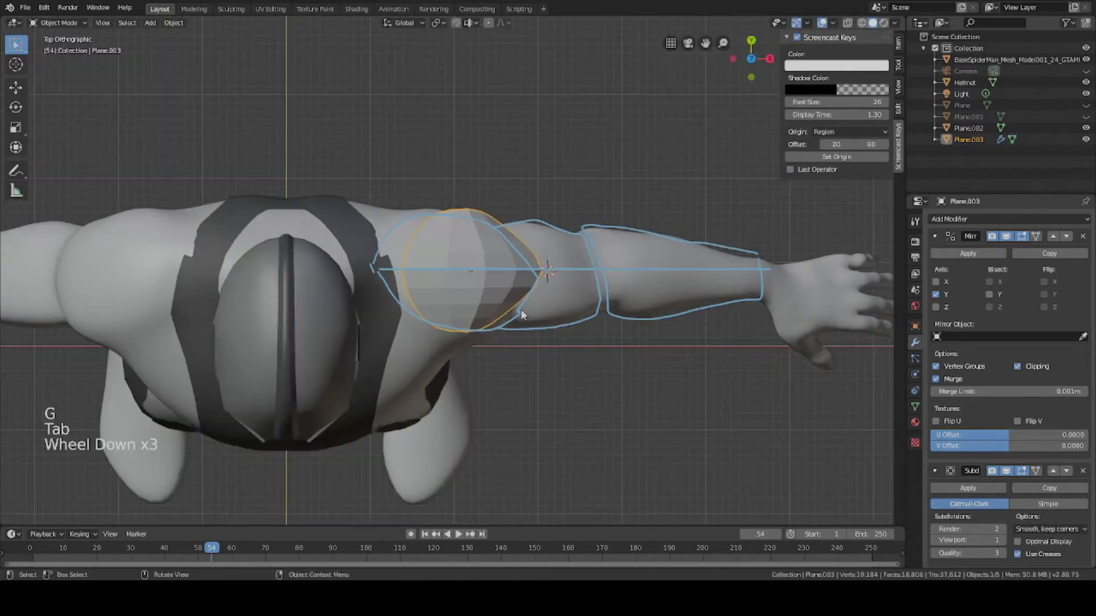
Reposition a vertex on the shoulder pad in perspective to improve its fit around the shoulder.
{"action": "key", "text": "a"}
{"action": "key", "text": "a"}
{"action": "key", "text": "a"}
{"action": "middle_click_drag", "start_coordinate": [520, 314], "coordinate": [460, 223]}
{"action": "scroll", "coordinate": [335, 182], "scroll_direction": "down", "scroll_amount": 3}
{"action": "scroll", "coordinate": [465, 292], "scroll_direction": "up", "scroll_amount": 2}
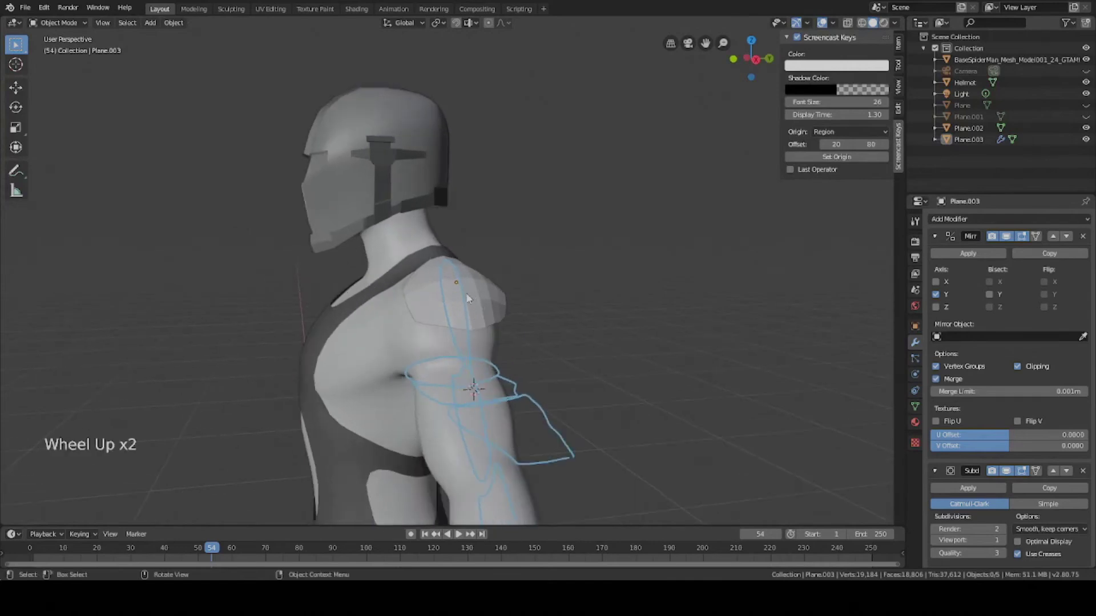
{"action": "left_click", "coordinate": [468, 299]}
{"action": "scroll", "coordinate": [491, 334], "scroll_direction": "up", "scroll_amount": 2}
{"action": "key", "text": "Tab"}
{"action": "key", "text": "1"}
{"action": "scroll", "coordinate": [529, 299], "scroll_direction": "up", "scroll_amount": 2}
{"action": "middle_click_drag", "start_coordinate": [530, 298], "coordinate": [502, 415]}
{"action": "left_click", "coordinate": [465, 374]}
{"action": "key", "text": "g"}
{"action": "left_click", "coordinate": [382, 369]}
{"action": "scroll", "coordinate": [489, 381], "scroll_direction": "down", "scroll_amount": 1}
Adjust further shoulder pad vertices by moving and sliding them to smooth the pad's shape.
{"action": "left_click", "coordinate": [557, 358]}
{"action": "left_click", "coordinate": [540, 385]}
{"action": "middle_click_drag", "start_coordinate": [558, 357], "coordinate": [558, 389]}
{"action": "key", "text": "g"}
{"action": "left_click", "coordinate": [550, 344]}
{"action": "middle_click_drag", "start_coordinate": [550, 344], "coordinate": [528, 336]}
{"action": "key", "text": "g"}
{"action": "key", "text": "g"}
{"action": "key", "text": "Tab"}
{"action": "right_click", "coordinate": [407, 312]}
{"action": "scroll", "coordinate": [522, 330], "scroll_direction": "down", "scroll_amount": 4}
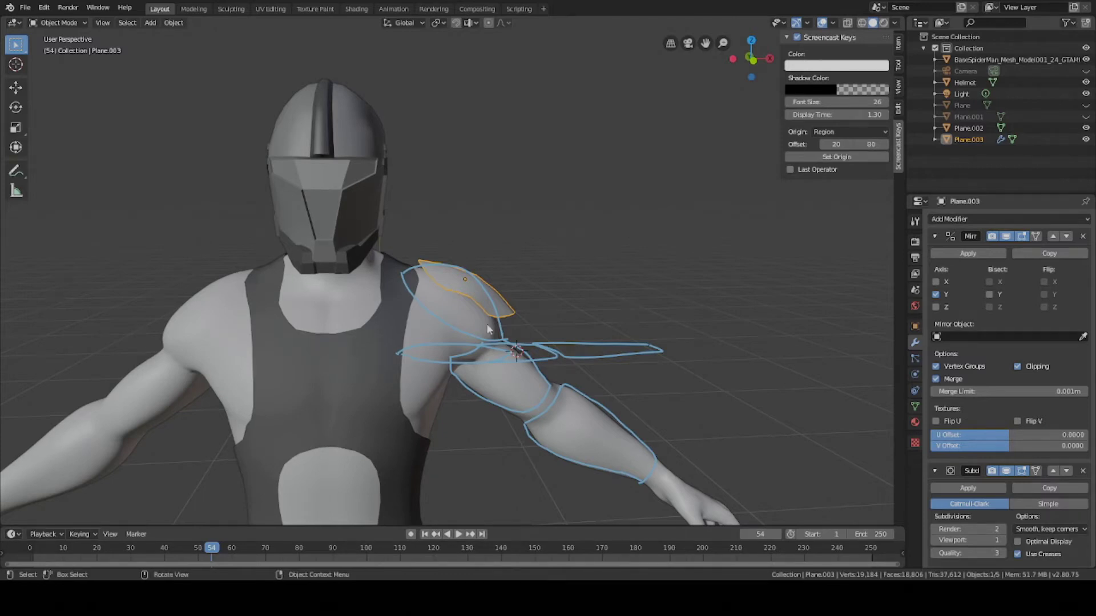
Examine the shoulder pad's fit over the shoulder against the outlines from the front, side and back.
{"action": "scroll", "coordinate": [496, 320], "scroll_direction": "up", "scroll_amount": 4}
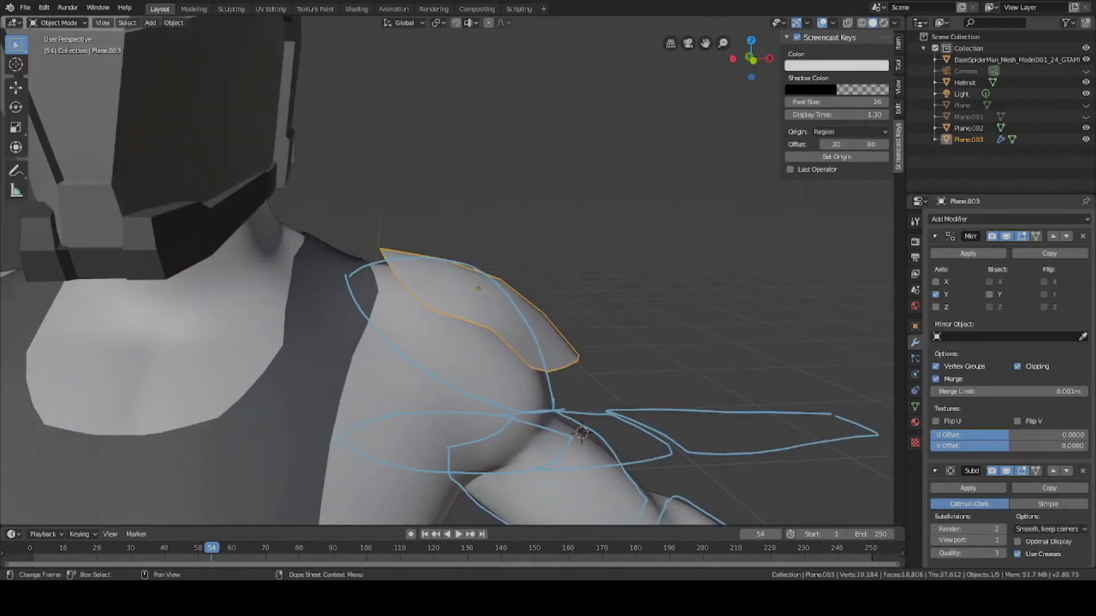
{"action": "key", "text": "KP_1"}
{"action": "scroll", "coordinate": [529, 359], "scroll_direction": "down", "scroll_amount": 6}
{"action": "scroll", "coordinate": [530, 337], "scroll_direction": "up", "scroll_amount": 3}
{"action": "key", "text": "Tab"}
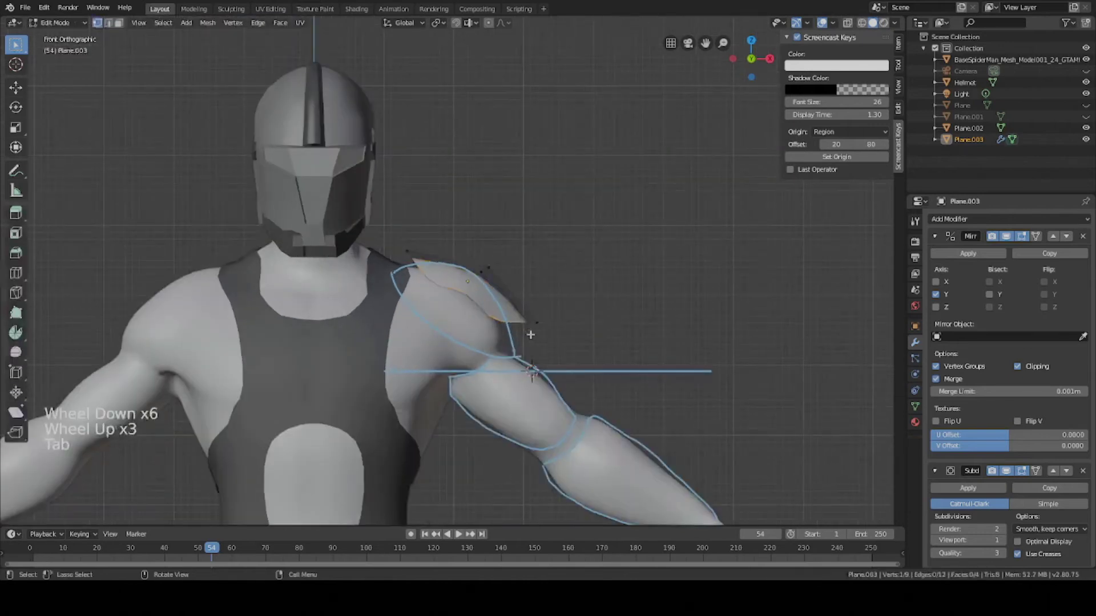
{"action": "key", "text": "Tab"}
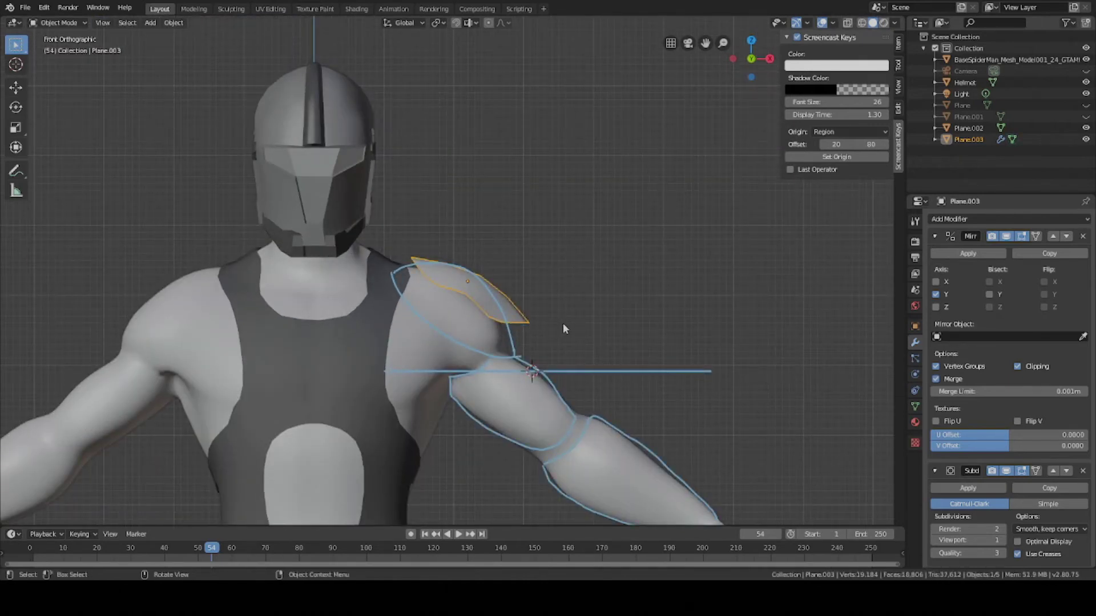
{"action": "middle_click_drag", "start_coordinate": [688, 327], "coordinate": [466, 366]}
{"action": "scroll", "coordinate": [466, 366], "scroll_direction": "up", "scroll_amount": 3}
{"action": "key", "text": "Tab"}
{"action": "middle_click_drag", "start_coordinate": [530, 356], "coordinate": [452, 311]}
{"action": "key", "text": "1"}
{"action": "left_click", "coordinate": [452, 301]}
{"action": "key", "text": "KP_3"}
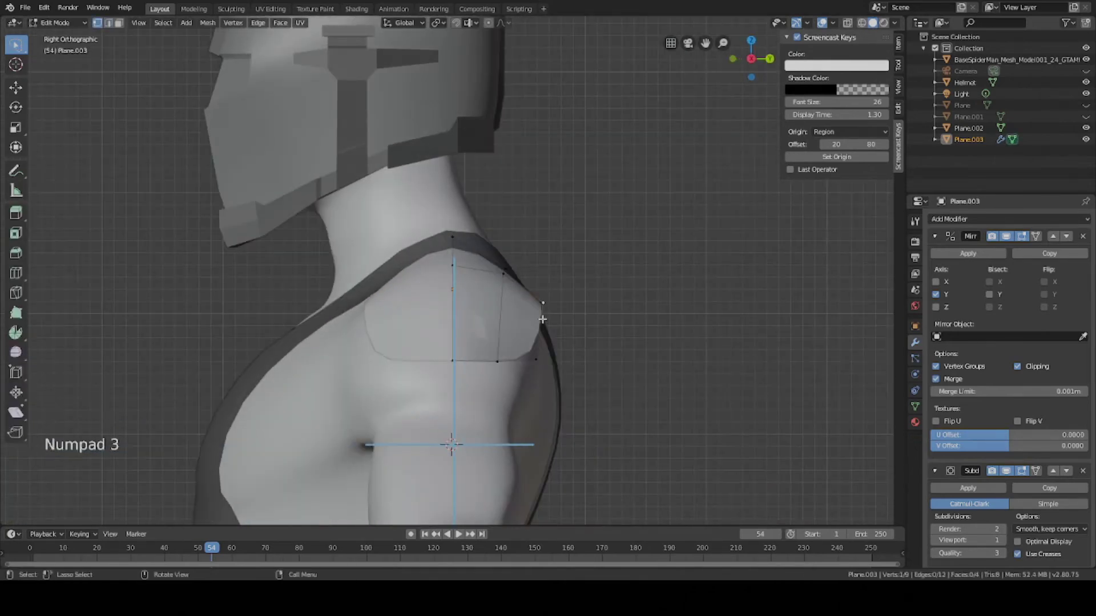
{"action": "key", "text": "KP_1"}
{"action": "key", "text": "KP_9"}
{"action": "middle_click_drag", "start_coordinate": [437, 304], "coordinate": [590, 333]}
{"action": "scroll", "coordinate": [582, 347], "scroll_direction": "down", "scroll_amount": 3}
{"action": "scroll", "coordinate": [577, 320], "scroll_direction": "up", "scroll_amount": 3}
{"action": "scroll", "coordinate": [591, 334], "scroll_direction": "down", "scroll_amount": 4}
{"action": "middle_click_drag", "start_coordinate": [590, 334], "coordinate": [562, 305]}
{"action": "scroll", "coordinate": [480, 315], "scroll_direction": "up", "scroll_amount": 3}
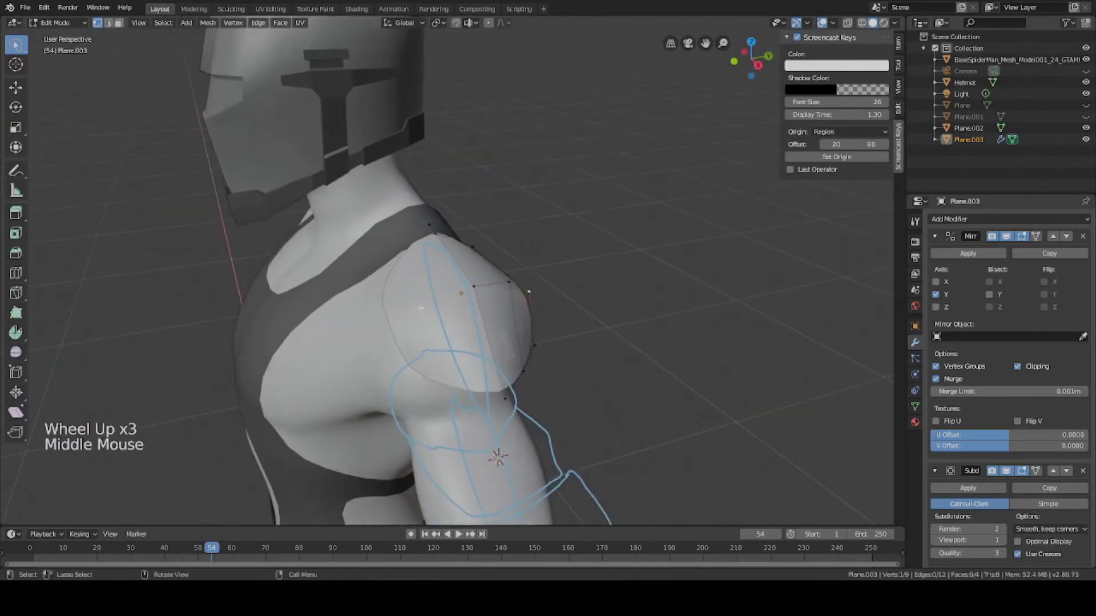
{"action": "middle_click_drag", "start_coordinate": [421, 308], "coordinate": [519, 286]}
{"action": "key", "text": "KP_1"}
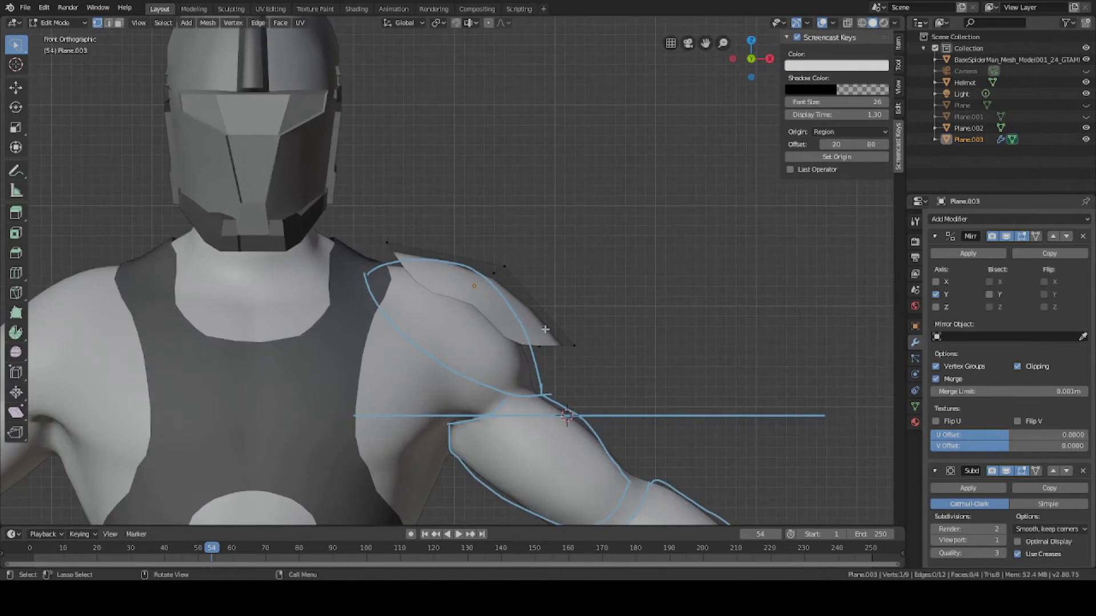
Save the soldier file.
{"action": "scroll", "coordinate": [544, 329], "scroll_direction": "up", "scroll_amount": 2}
{"action": "key", "text": "ctrl+s"}
{"action": "scroll", "coordinate": [609, 323], "scroll_direction": "down", "scroll_amount": 4}
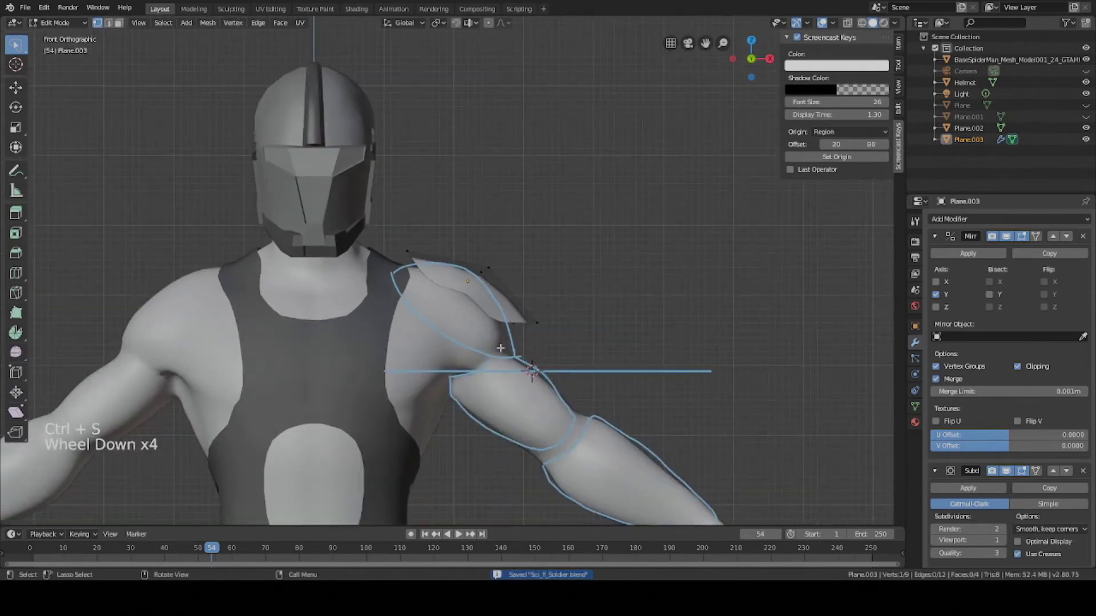
Move the middle vertex of the pad's rear edge down and inward in the back view.
{"action": "key", "text": "KP_9"}
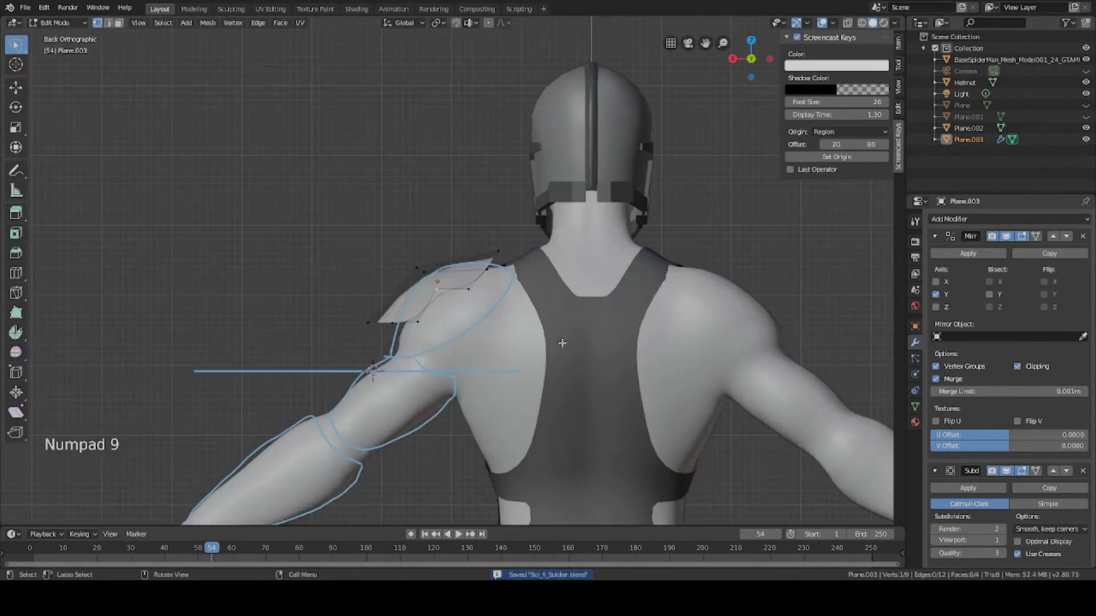
{"action": "scroll", "coordinate": [404, 305], "scroll_direction": "up", "scroll_amount": 4}
{"action": "scroll", "coordinate": [462, 301], "scroll_direction": "down", "scroll_amount": 2}
{"action": "middle_click_drag", "start_coordinate": [462, 301], "coordinate": [466, 304]}
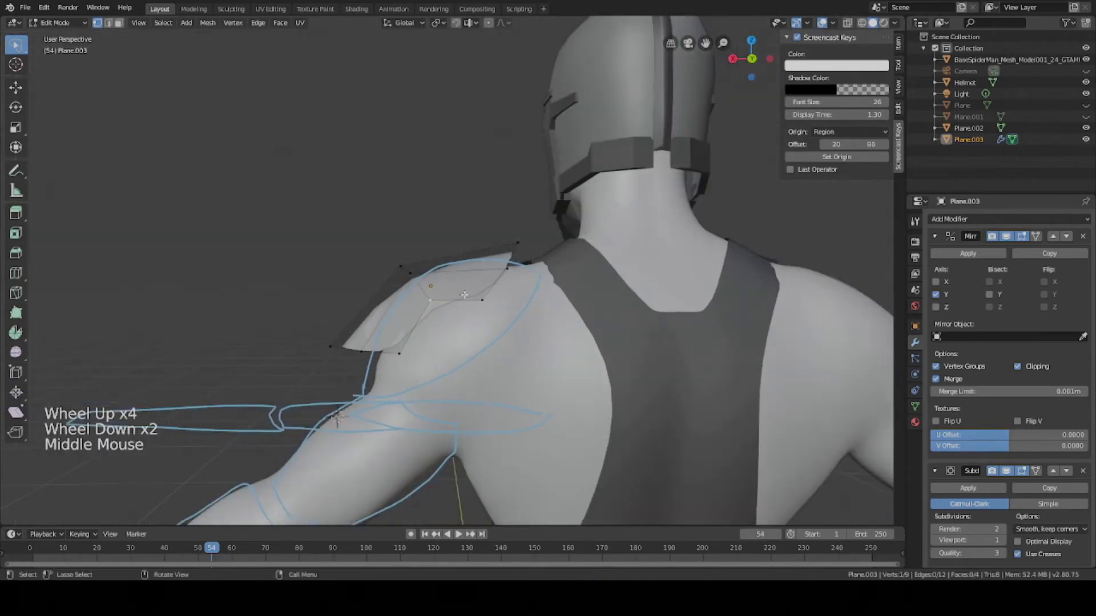
{"action": "key", "text": "KP_1"}
{"action": "key", "text": "KP_9"}
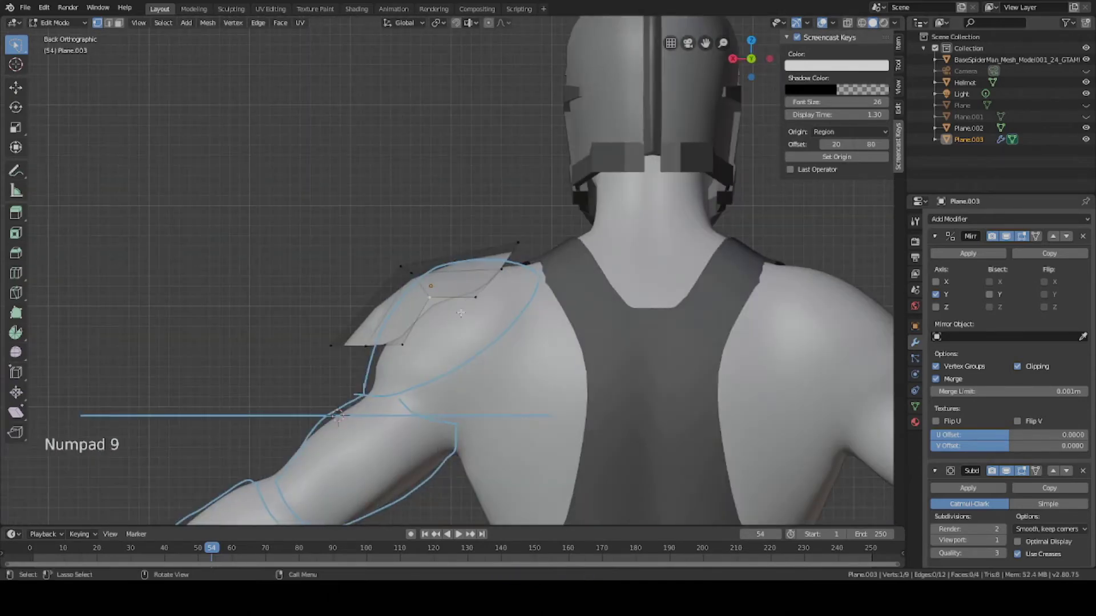
{"action": "key", "text": "g"}
{"action": "left_click", "coordinate": [475, 335]}
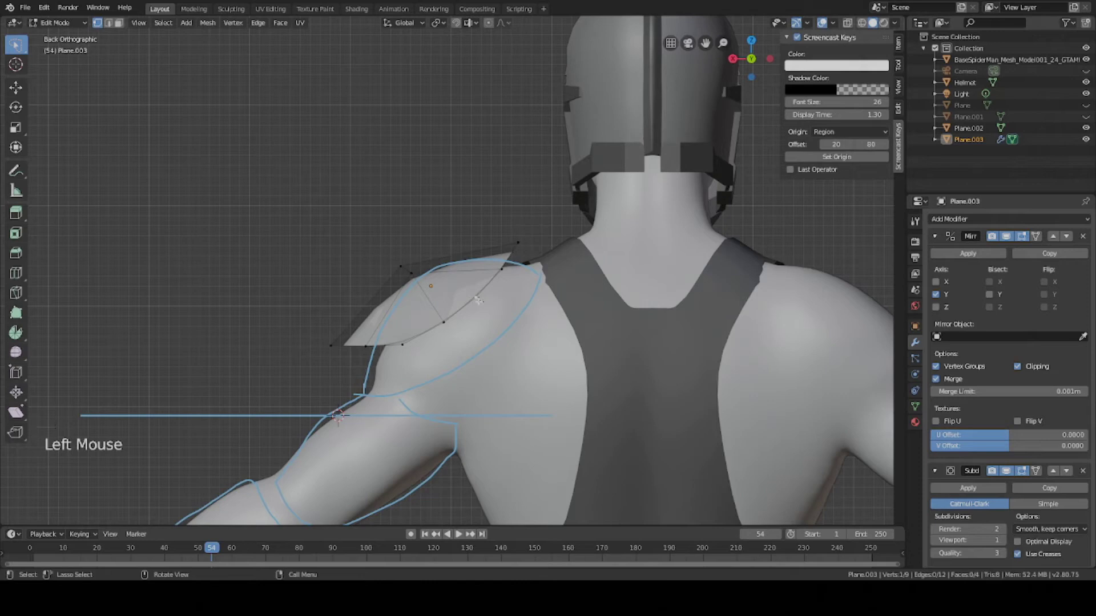
Move the three lower rear-edge vertices together down onto the annotated shoulder outline.
{"action": "left_click", "coordinate": [449, 337], "text": "shift"}
{"action": "key", "text": "g"}
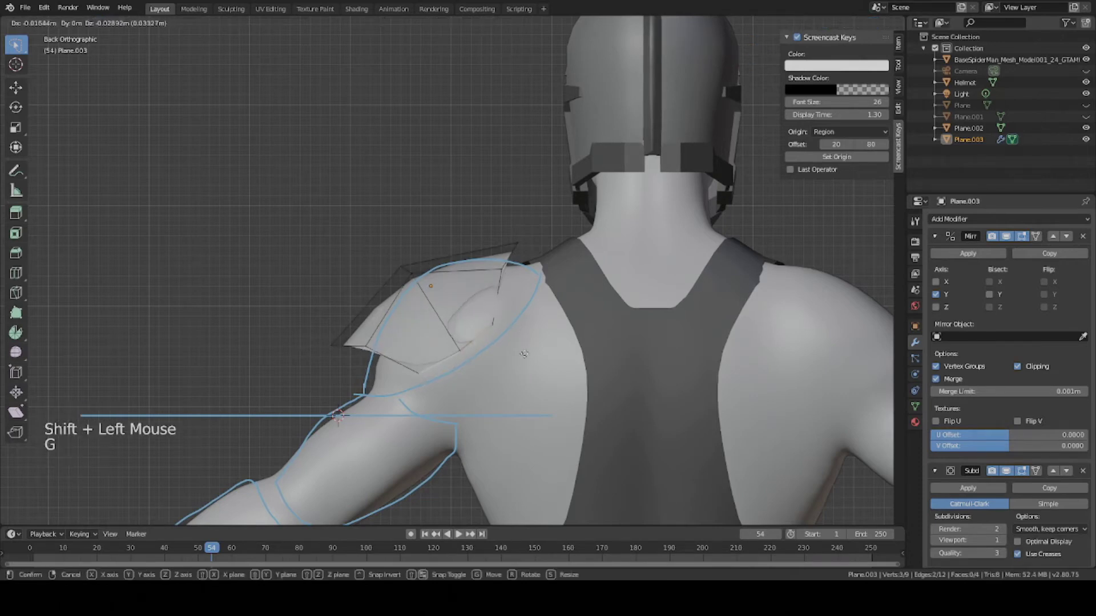
{"action": "left_click", "coordinate": [531, 364]}
Move the pad's inner rear vertex up toward the neck and its outer rear vertex down toward the arm.
{"action": "left_click", "coordinate": [500, 273]}
{"action": "key", "text": "g"}
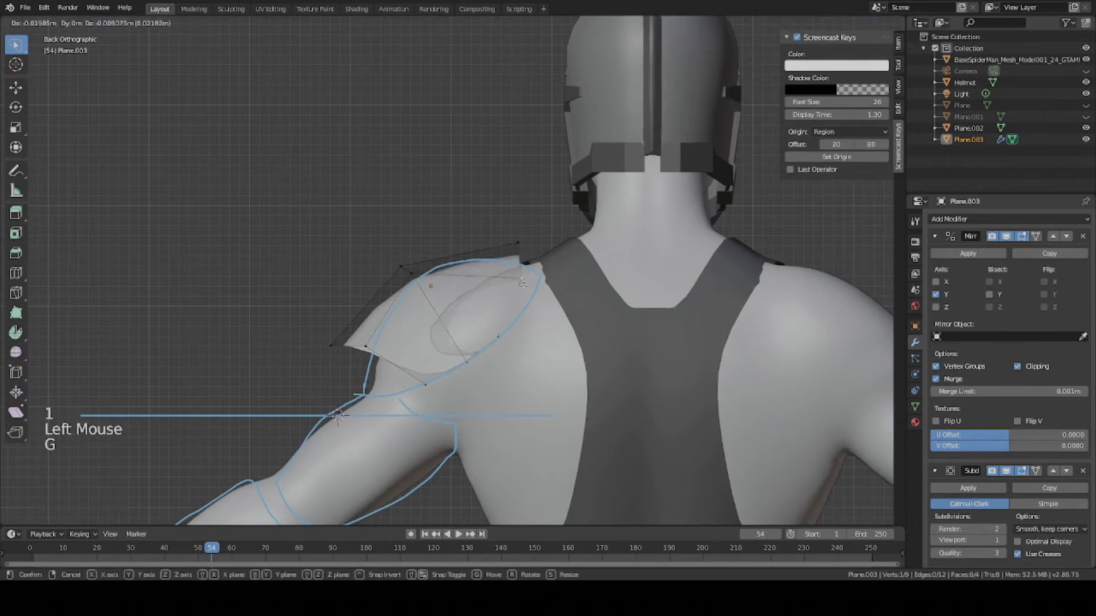
{"action": "left_click", "coordinate": [536, 264]}
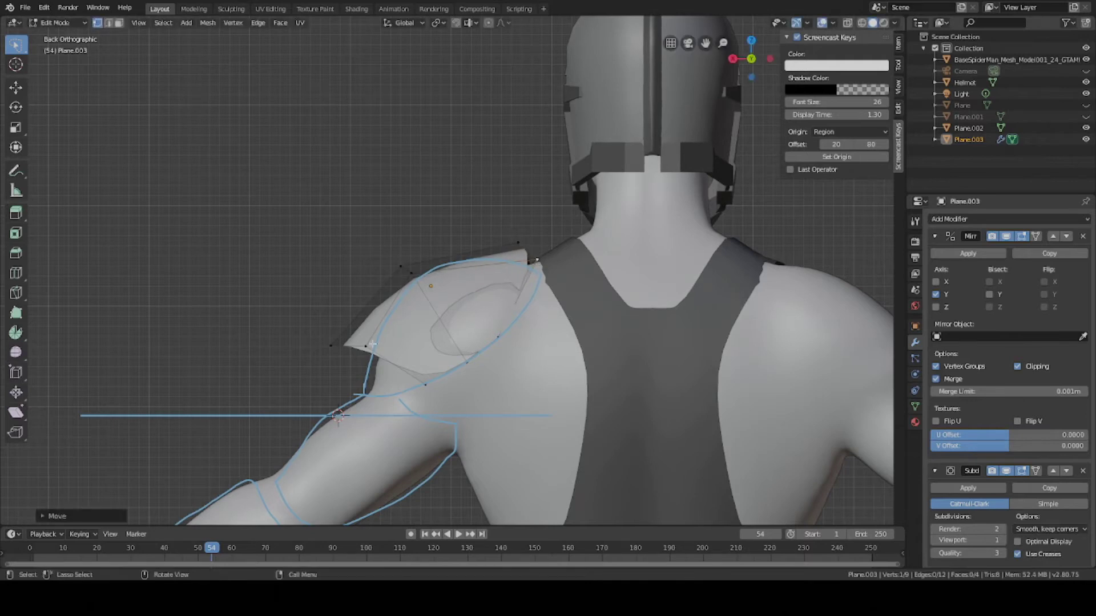
{"action": "left_click", "coordinate": [366, 348]}
{"action": "key", "text": "g"}
{"action": "left_click", "coordinate": [349, 375]}
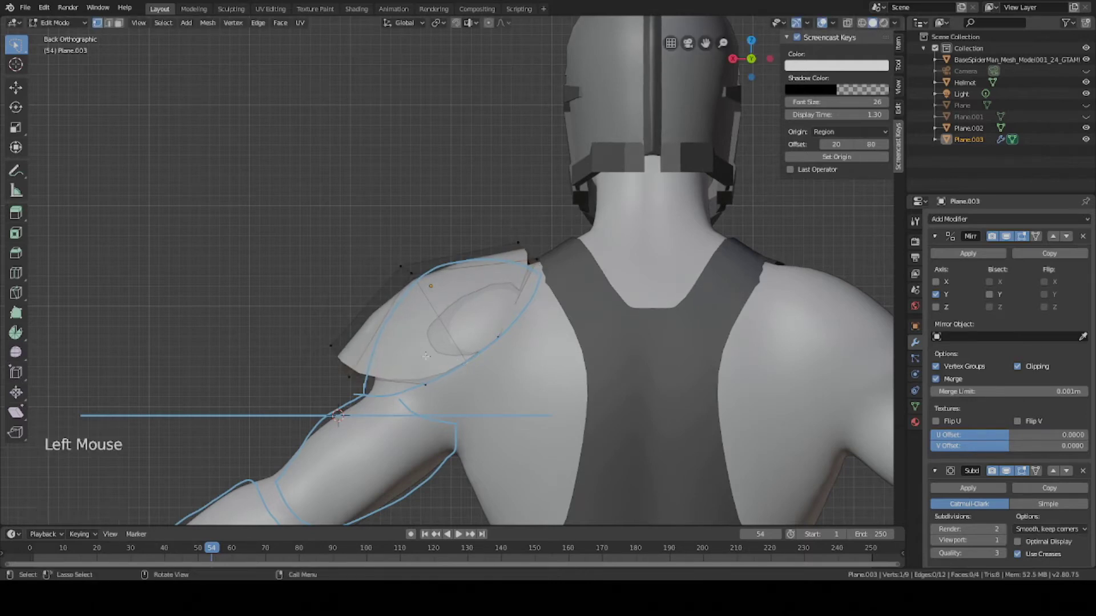
Move the pad's two lower rear edges along Y, away from the back of the shoulder.
{"action": "middle_click_drag", "start_coordinate": [425, 355], "coordinate": [616, 323]}
{"action": "key", "text": "2"}
{"action": "left_click", "coordinate": [529, 365]}
{"action": "left_click", "coordinate": [526, 337], "text": "shift"}
{"action": "key", "text": "g"}
{"action": "key", "text": "y"}
{"action": "left_click", "coordinate": [555, 354]}
Raise the whole shoulder pad along Z and scale it along Y.
{"action": "key", "text": "Tab"}
{"action": "key", "text": "g"}
{"action": "key", "text": "z"}
{"action": "left_click", "coordinate": [545, 272]}
{"action": "key", "text": "s"}
{"action": "key", "text": "y"}
{"action": "left_click", "coordinate": [591, 323]}
Add a centered loop cut through the rear half of the shoulder pad.
{"action": "scroll", "coordinate": [598, 368], "scroll_direction": "down", "scroll_amount": 1}
{"action": "scroll", "coordinate": [597, 372], "scroll_direction": "down", "scroll_amount": 2}
{"action": "scroll", "coordinate": [573, 273], "scroll_direction": "down", "scroll_amount": 3}
{"action": "scroll", "coordinate": [501, 373], "scroll_direction": "up", "scroll_amount": 4}
{"action": "key", "text": "Tab"}
{"action": "middle_click_drag", "start_coordinate": [617, 324], "coordinate": [599, 313]}
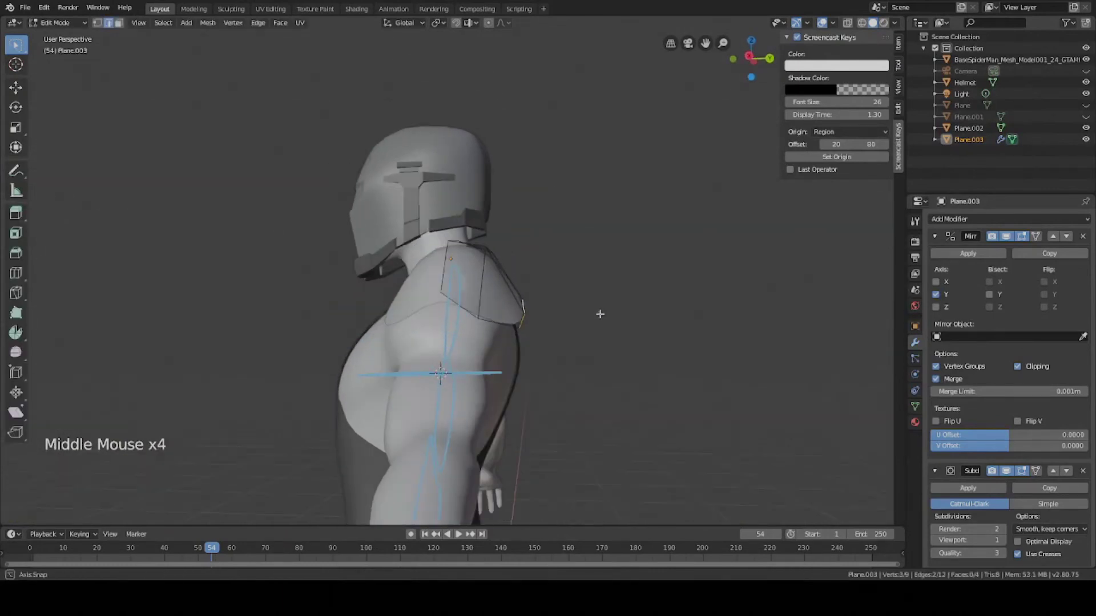
{"action": "key", "text": "ctrl+r"}
{"action": "left_click", "coordinate": [512, 308]}
{"action": "right_click", "coordinate": [511, 308]}
{"action": "middle_click_drag", "start_coordinate": [514, 308], "coordinate": [474, 274]}
Move the new loop and a neighboring edge outward to round the pad's rear surface.
{"action": "key", "text": "g"}
{"action": "left_click", "coordinate": [530, 278]}
{"action": "left_click", "coordinate": [470, 281]}
{"action": "key", "text": "g"}
{"action": "left_click", "coordinate": [508, 265]}
Reposition a single vertex near the upper rear of the shoulder pad to refine its curve.
{"action": "key", "text": "1"}
{"action": "left_click", "coordinate": [493, 244]}
{"action": "key", "text": "g"}
{"action": "right_click", "coordinate": [492, 244]}
{"action": "left_click", "coordinate": [493, 246]}
{"action": "key", "text": "g"}
{"action": "left_click", "coordinate": [491, 263]}
{"action": "key", "text": "Tab"}
Slide a vertex along the pad's lower rear edge to even out its contour.
{"action": "middle_click_drag", "start_coordinate": [474, 274], "coordinate": [463, 321]}
{"action": "key", "text": "Tab"}
{"action": "key", "text": "1"}
{"action": "left_click", "coordinate": [496, 322]}
{"action": "left_click", "coordinate": [440, 325]}
{"action": "key", "text": "g"}
{"action": "key", "text": "g"}
{"action": "left_click", "coordinate": [460, 317]}
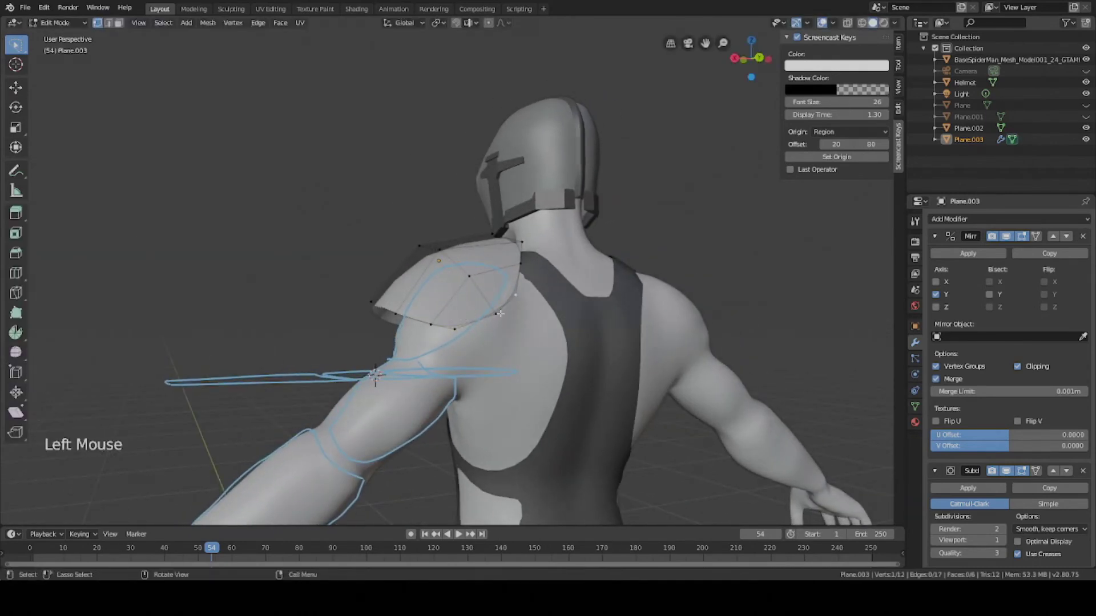
Slide two vertices along the shoulder pad's lower rear edge to smooth its contour, and finish editing the pad.
{"action": "left_click", "coordinate": [498, 313]}
{"action": "key", "text": "g"}
{"action": "key", "text": "g"}
{"action": "left_click", "coordinate": [505, 305]}
{"action": "left_click", "coordinate": [515, 295]}
{"action": "key", "text": "g"}
{"action": "key", "text": "g"}
{"action": "left_click", "coordinate": [522, 290]}
{"action": "key", "text": "Tab"}
Save the soldier file and review the shoulder pad's fit from the front.
{"action": "middle_click_drag", "start_coordinate": [517, 299], "coordinate": [684, 318]}
{"action": "scroll", "coordinate": [457, 319], "scroll_direction": "down", "scroll_amount": 4}
{"action": "key", "text": "a"}
{"action": "key", "text": "a"}
{"action": "key", "text": "a"}
{"action": "key", "text": "ctrl+s"}
{"action": "scroll", "coordinate": [462, 323], "scroll_direction": "up", "scroll_amount": 2}
{"action": "scroll", "coordinate": [462, 324], "scroll_direction": "up", "scroll_amount": 2}
{"action": "scroll", "coordinate": [545, 313], "scroll_direction": "down", "scroll_amount": 5}
{"action": "middle_click_drag", "start_coordinate": [546, 313], "coordinate": [530, 332]}
{"action": "scroll", "coordinate": [530, 332], "scroll_direction": "up", "scroll_amount": 5}
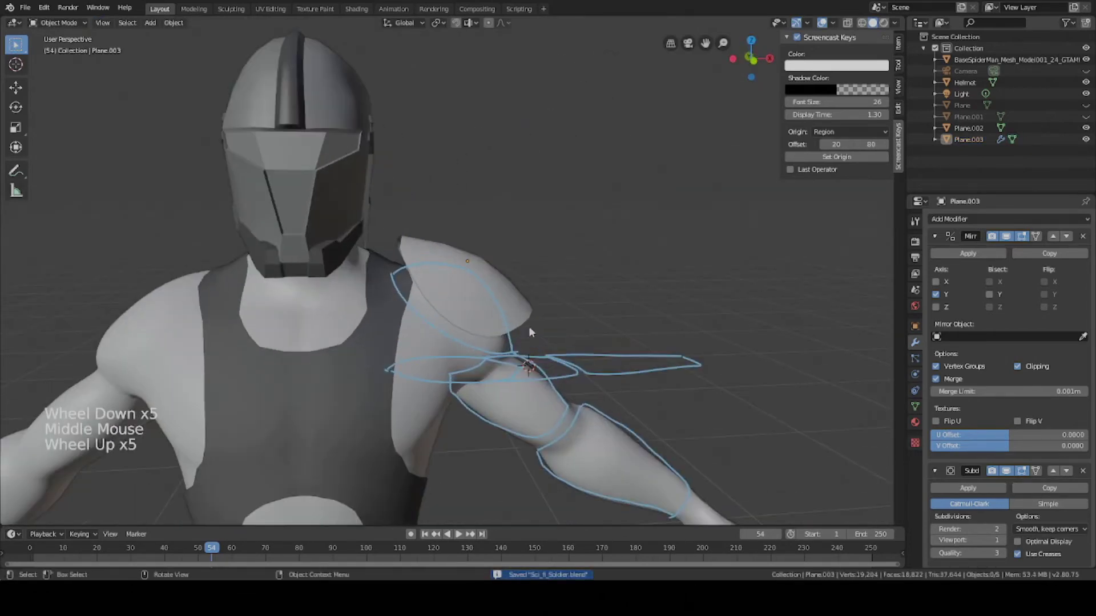
Select the shoulder pad in front view, save the file again and reopen the pad for editing.
{"action": "key", "text": "KP_1"}
{"action": "key", "text": "KP_1"}
{"action": "scroll", "coordinate": [533, 322], "scroll_direction": "up", "scroll_amount": 2}
{"action": "left_click", "coordinate": [510, 298]}
{"action": "scroll", "coordinate": [510, 298], "scroll_direction": "down", "scroll_amount": 4}
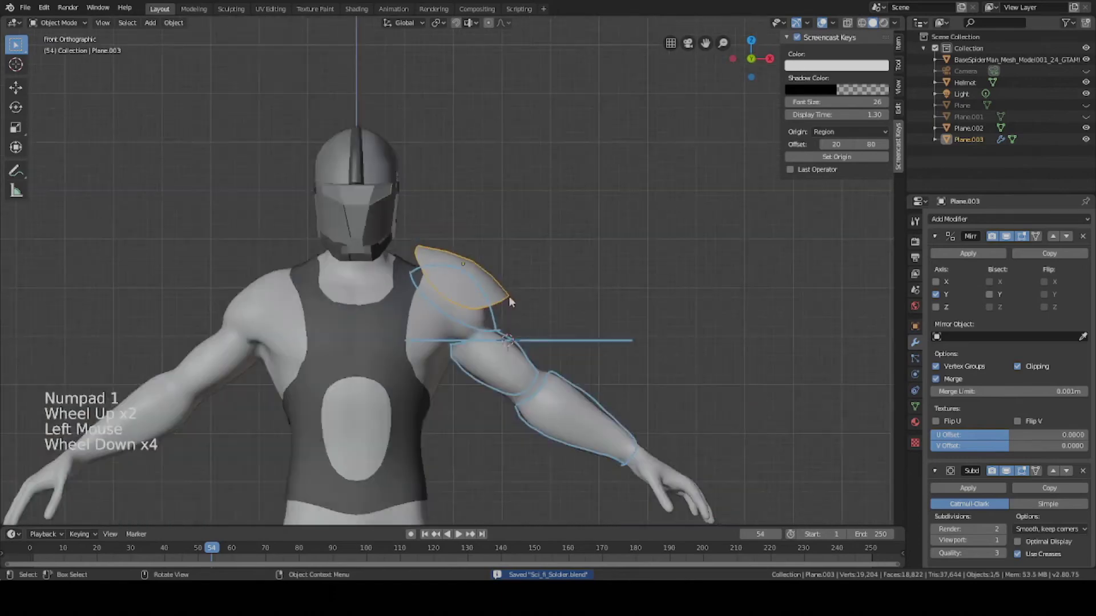
{"action": "scroll", "coordinate": [508, 298], "scroll_direction": "down", "scroll_amount": 3}
{"action": "key", "text": "ctrl+s"}
{"action": "scroll", "coordinate": [471, 273], "scroll_direction": "up", "scroll_amount": 6}
{"action": "key", "text": "Tab"}
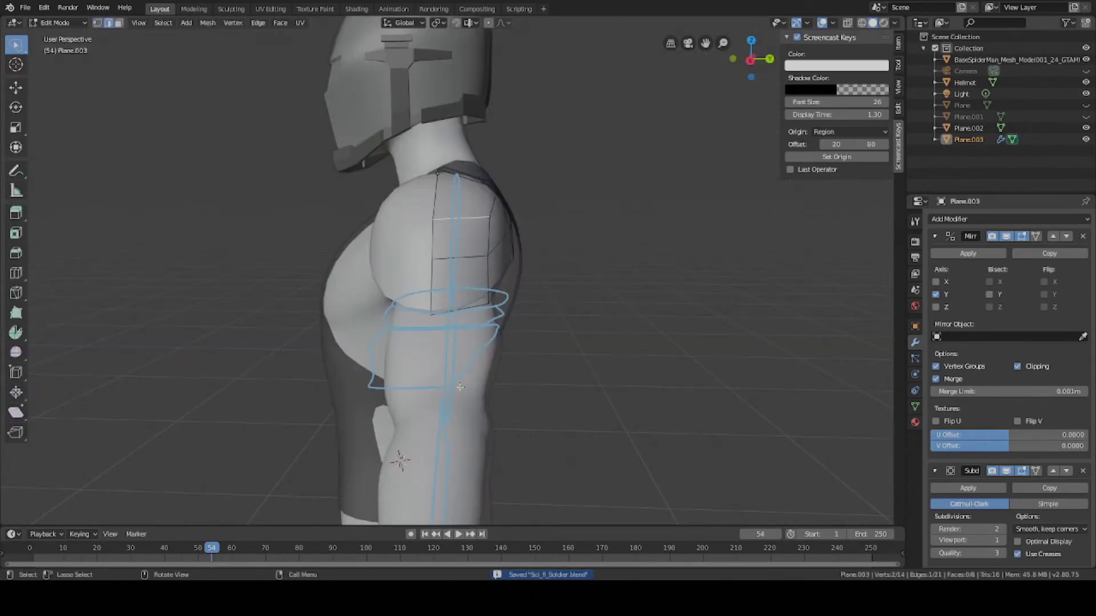
{"action": "scroll", "coordinate": [462, 311], "scroll_direction": "up", "scroll_amount": 1}
{"action": "key", "text": "ctrl+s"}
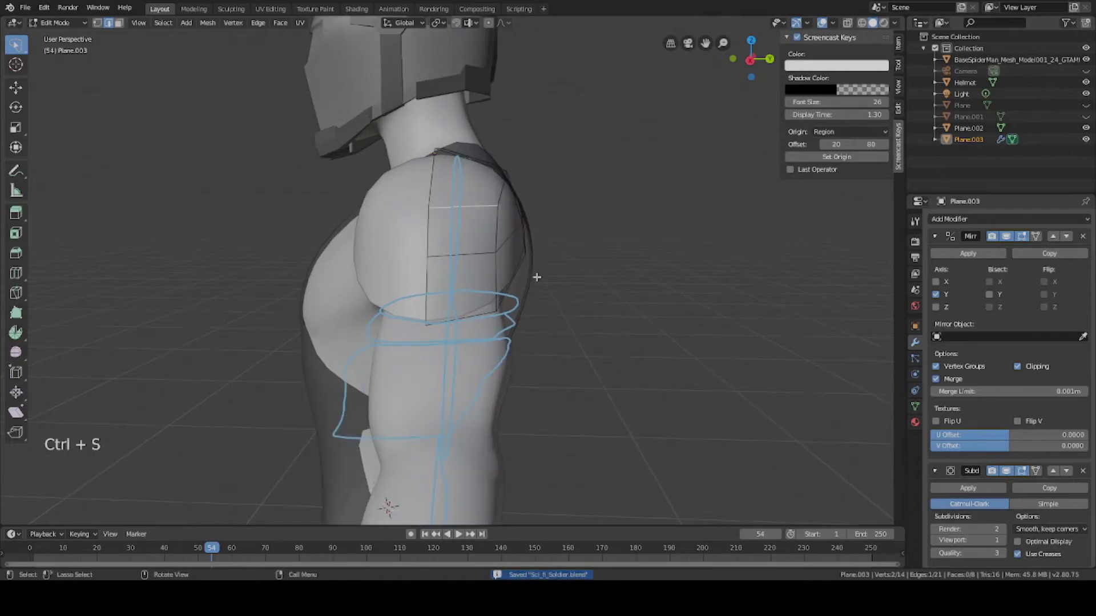
{"action": "middle_click_drag", "start_coordinate": [491, 246], "coordinate": [554, 320]}
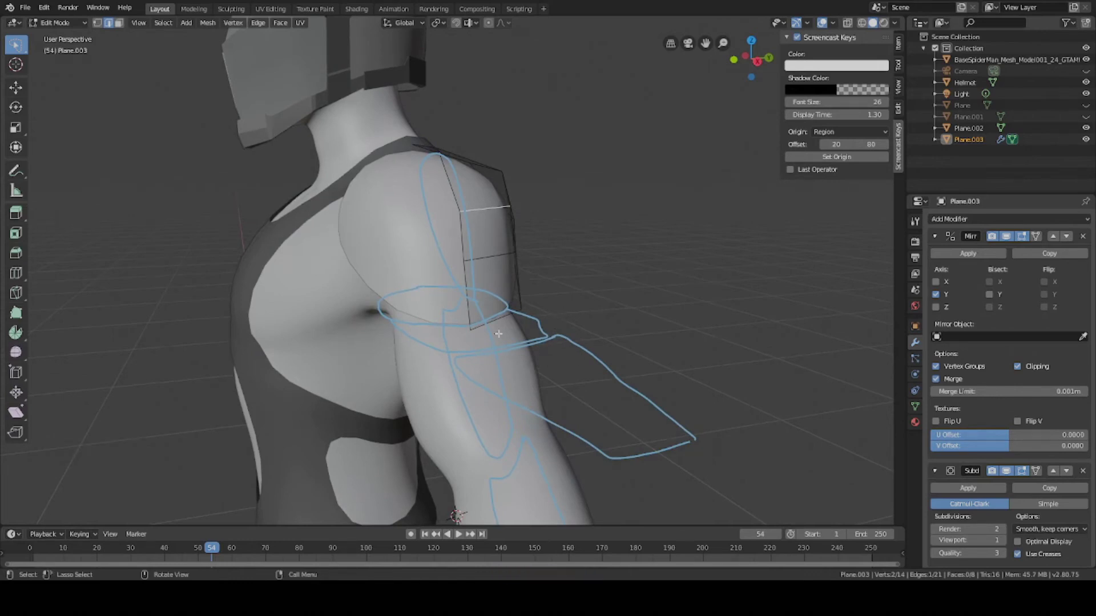
{"action": "key", "text": "KP_1"}
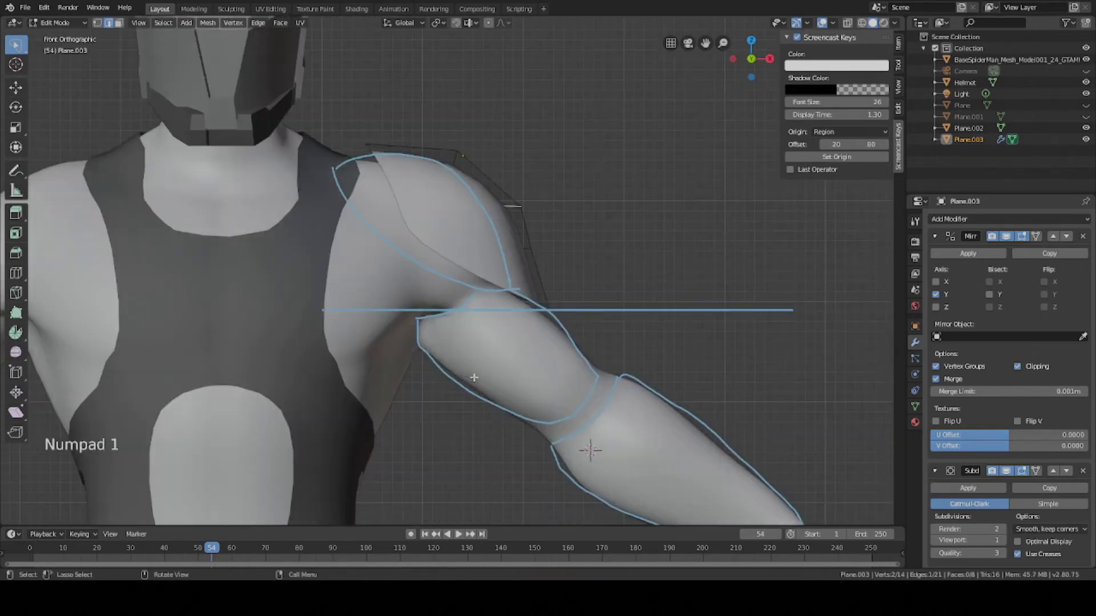
{"action": "scroll", "coordinate": [592, 447], "scroll_direction": "up", "scroll_amount": 3}
{"action": "middle_click_drag", "start_coordinate": [592, 447], "coordinate": [533, 315], "text": "shift"}
{"action": "key", "text": "Tab"}
{"action": "scroll", "coordinate": [533, 315], "scroll_direction": "down", "scroll_amount": 3}
{"action": "key", "text": "shift+a"}
{"action": "mouse_move", "coordinate": [471, 233]}
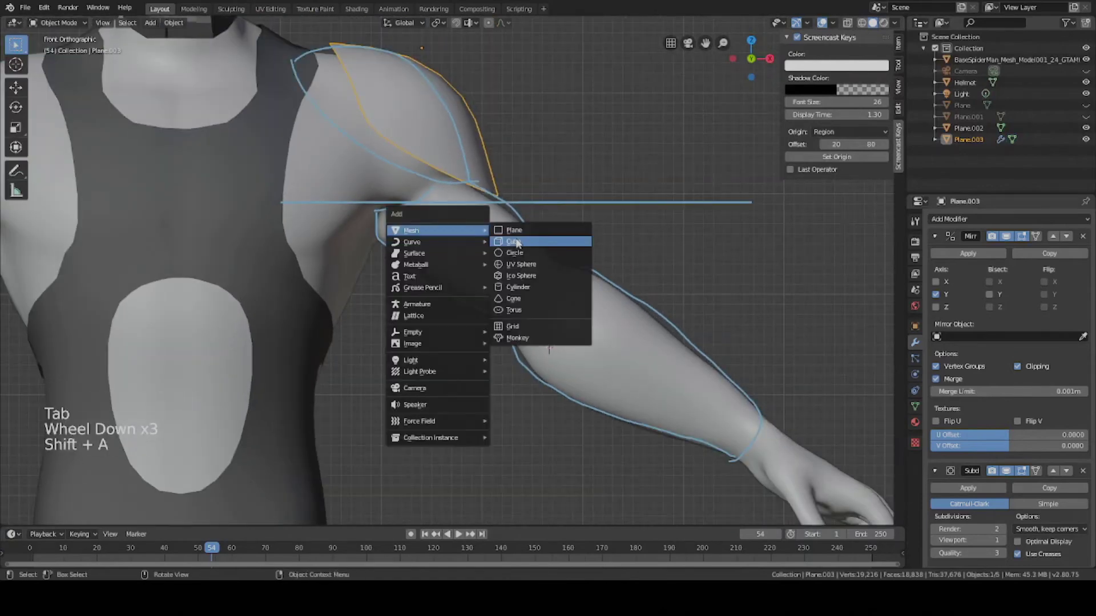
{"action": "left_click", "coordinate": [513, 231]}
{"action": "middle_click_drag", "start_coordinate": [536, 214], "coordinate": [571, 217]}
{"action": "key", "text": "Tab"}
Duplicate the lowest outer face of the shoulder pad and place the copy beside the upper arm.
{"action": "key", "text": "3"}
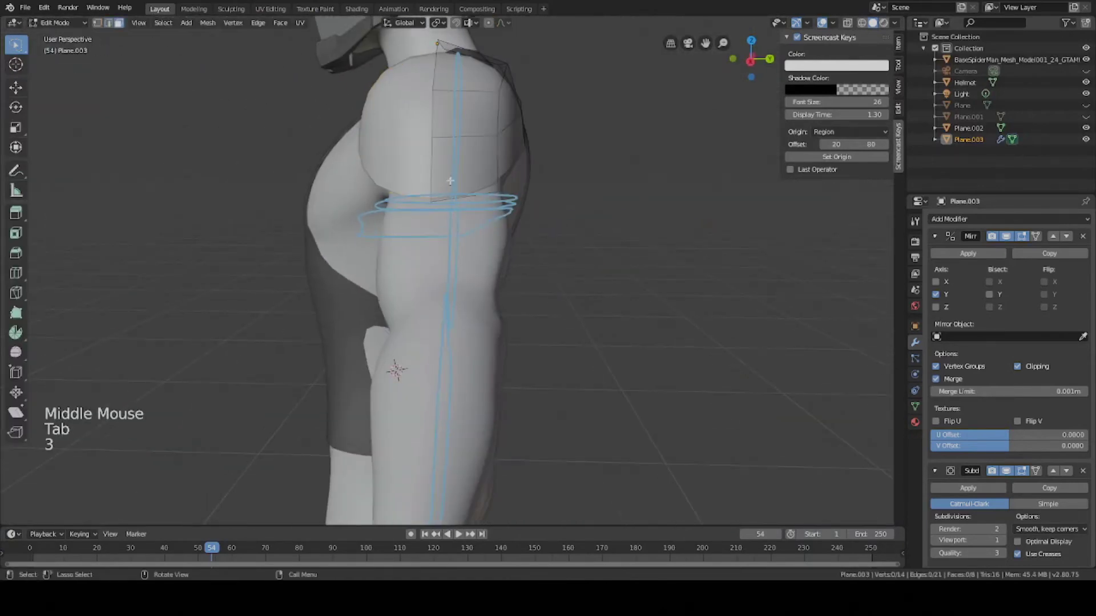
{"action": "left_click", "coordinate": [465, 171]}
{"action": "middle_click_drag", "start_coordinate": [465, 171], "coordinate": [407, 215]}
{"action": "scroll", "coordinate": [500, 182], "scroll_direction": "up", "scroll_amount": 3}
{"action": "scroll", "coordinate": [500, 182], "scroll_direction": "down", "scroll_amount": 2}
{"action": "key", "text": "ctrl+s"}
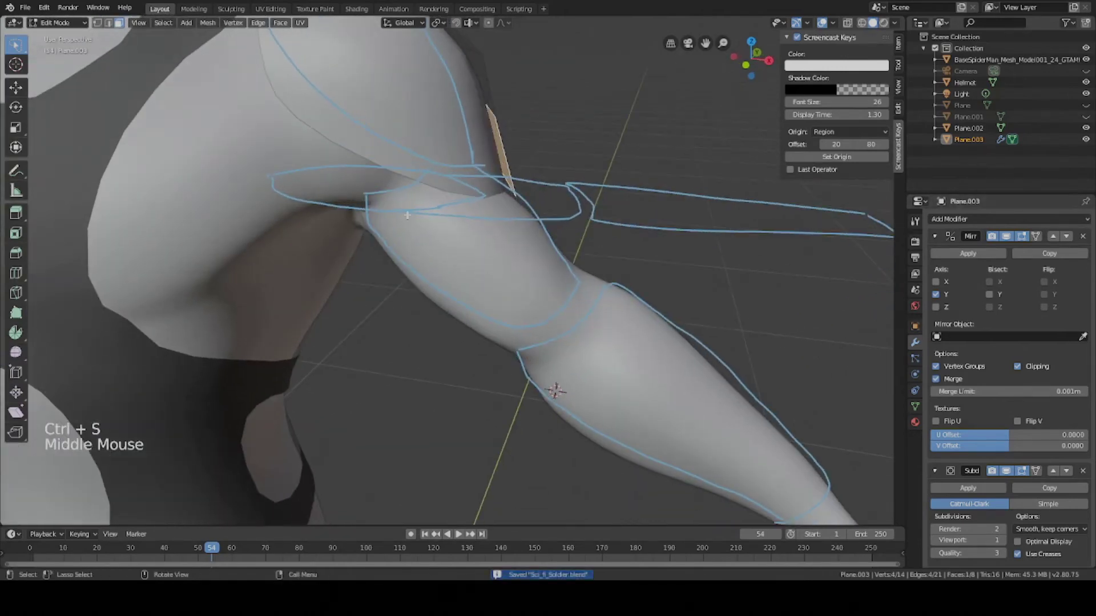
{"action": "middle_click_drag", "start_coordinate": [628, 205], "coordinate": [572, 205]}
{"action": "left_click", "coordinate": [479, 102]}
{"action": "left_click", "coordinate": [486, 161]}
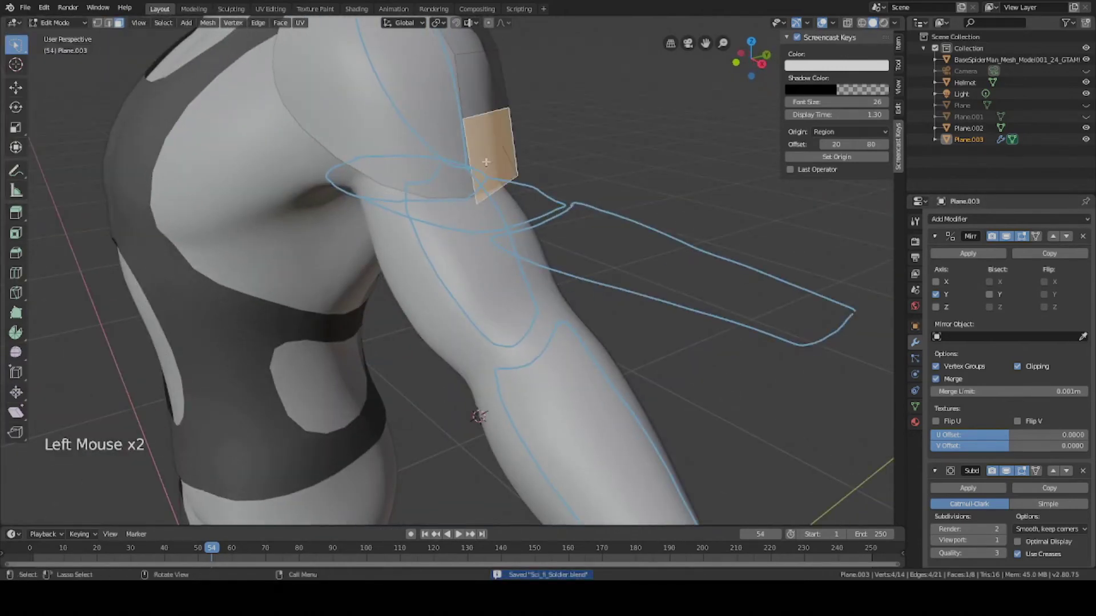
{"action": "middle_click_drag", "start_coordinate": [487, 162], "coordinate": [555, 152]}
{"action": "key", "text": "shift+d"}
{"action": "left_click", "coordinate": [616, 197]}
{"action": "middle_click_drag", "start_coordinate": [616, 197], "coordinate": [584, 210]}
{"action": "scroll", "coordinate": [584, 209], "scroll_direction": "down", "scroll_amount": 2}
Separate the duplicated face into its own object by selection and open it for editing.
{"action": "key", "text": "p"}
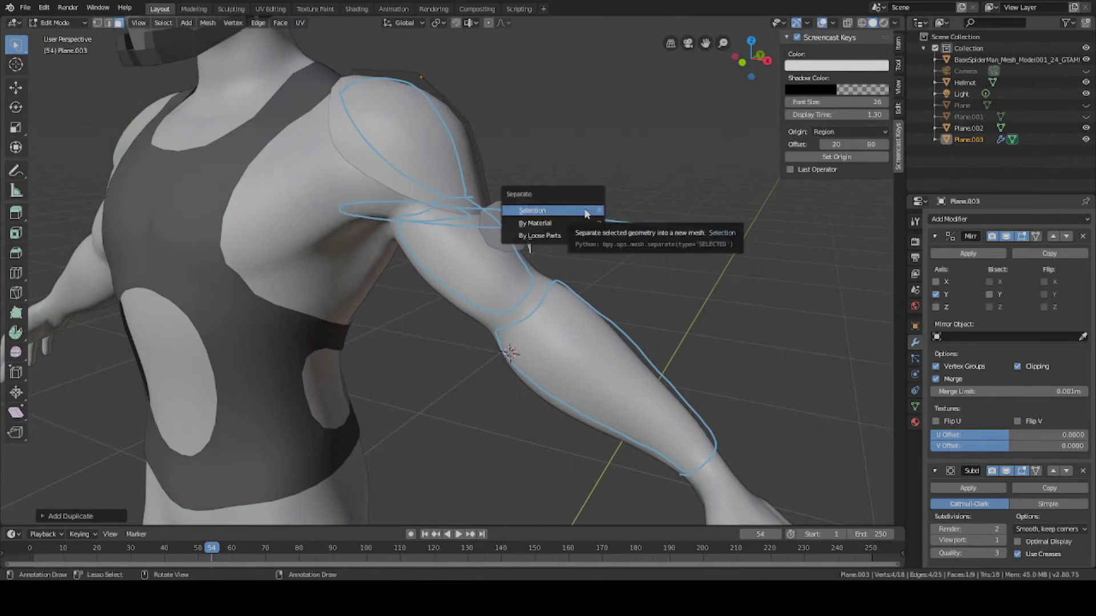
{"action": "left_click", "coordinate": [585, 213]}
{"action": "middle_click_drag", "start_coordinate": [585, 213], "coordinate": [560, 250]}
{"action": "key", "text": "Tab"}
{"action": "left_click", "coordinate": [516, 258]}
{"action": "key", "text": "Tab"}
Move the new plane's lower and upper edges in front view to follow the upper arm outline, and save the file.
{"action": "key", "text": "2"}
{"action": "left_click", "coordinate": [482, 260]}
{"action": "key", "text": "g"}
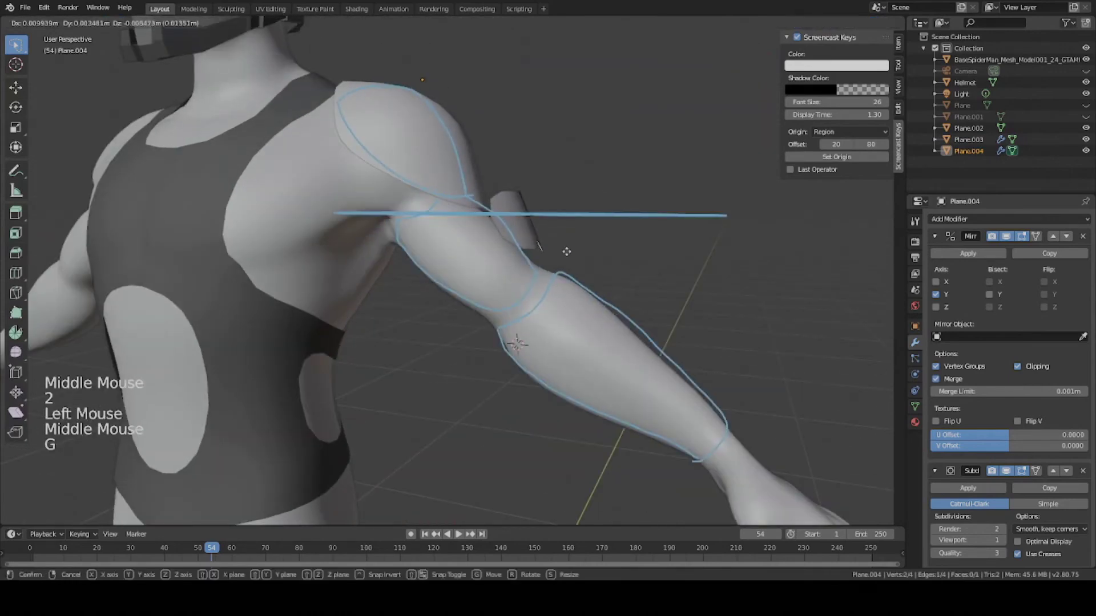
{"action": "key", "text": "KP_1"}
{"action": "left_click", "coordinate": [521, 192]}
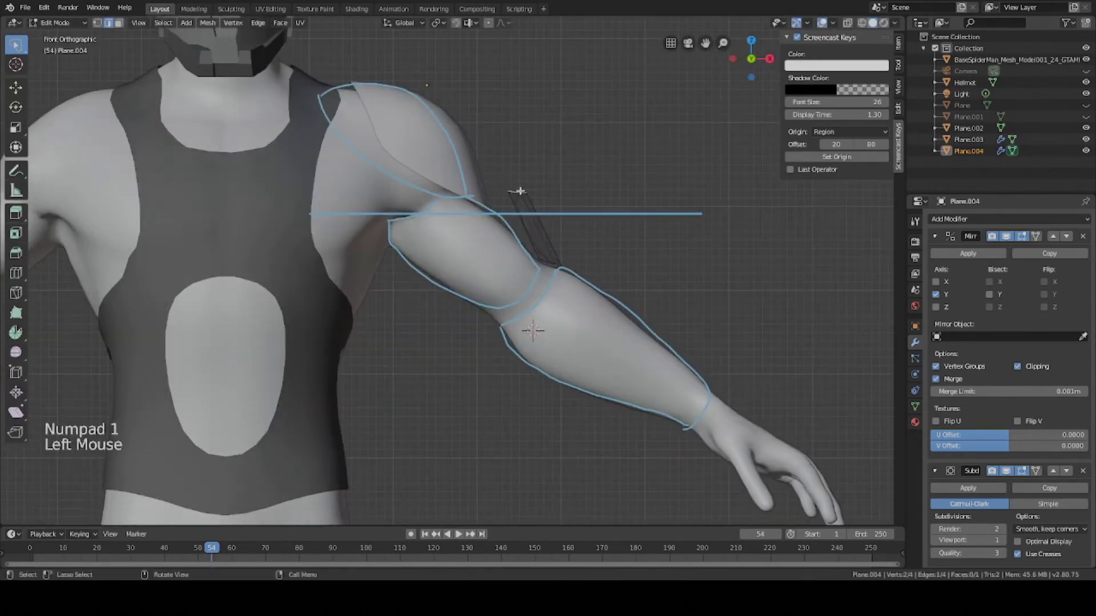
{"action": "key", "text": "g"}
{"action": "left_click", "coordinate": [487, 205]}
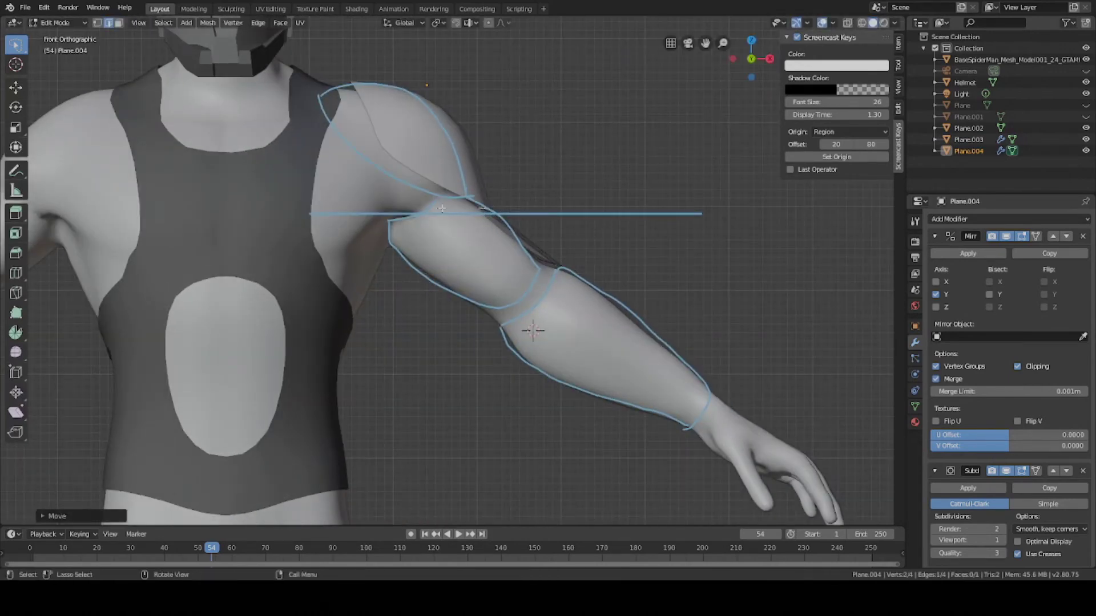
{"action": "key", "text": "ctrl+s"}
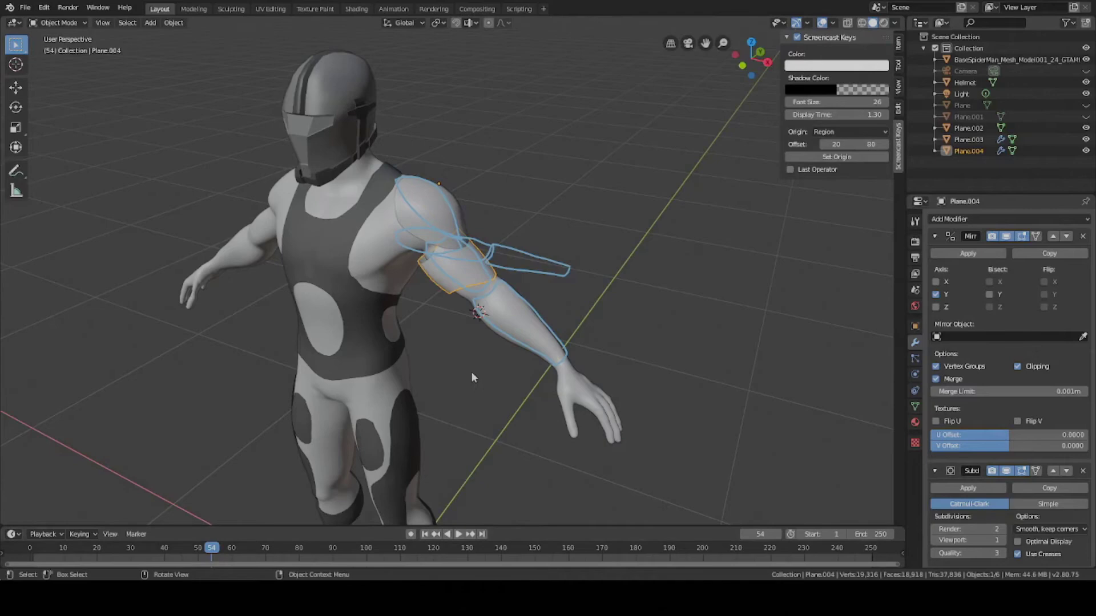
Open the upper-arm armor for editing, save the file and inspect its rear and underside.
{"action": "scroll", "coordinate": [472, 375], "scroll_direction": "up", "scroll_amount": 7}
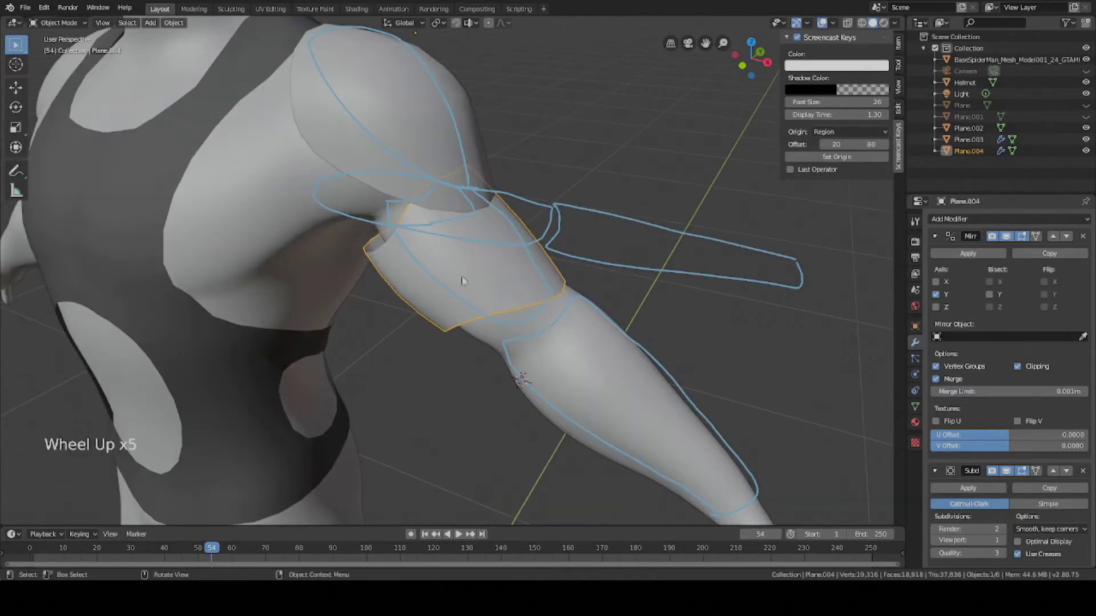
{"action": "scroll", "coordinate": [574, 365], "scroll_direction": "down", "scroll_amount": 4}
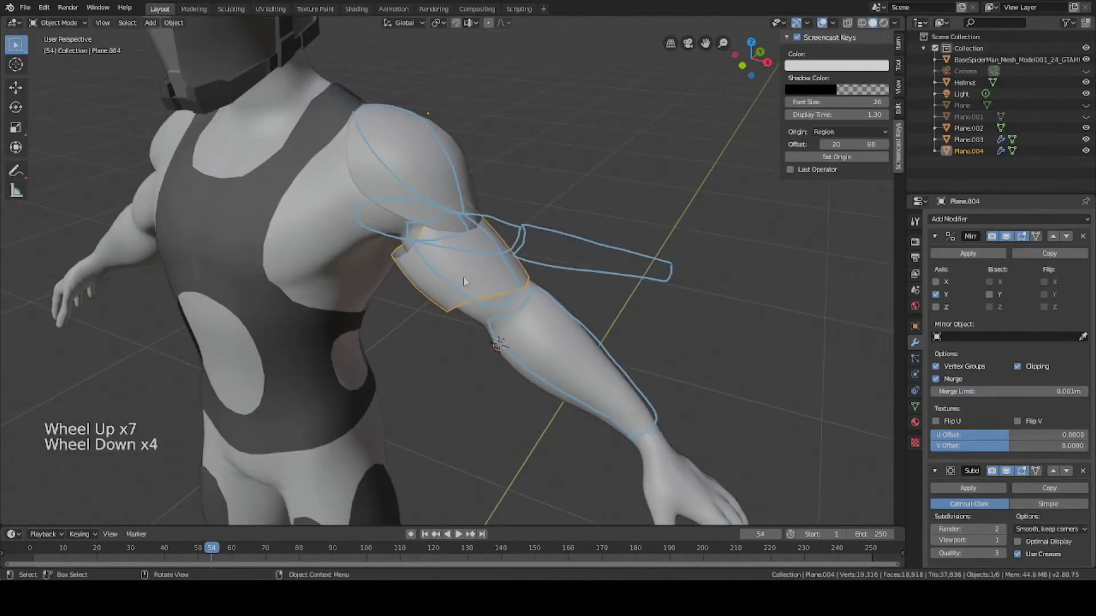
{"action": "scroll", "coordinate": [465, 276], "scroll_direction": "up", "scroll_amount": 4}
{"action": "key", "text": "Tab"}
{"action": "key", "text": "ctrl+s"}
{"action": "middle_click_drag", "start_coordinate": [547, 354], "coordinate": [342, 400]}
{"action": "mouse_move", "coordinate": [363, 248]}
{"action": "middle_mouse_down"}
{"action": "mouse_move", "coordinate": [422, 169]}
{"action": "mouse_move", "coordinate": [375, 237]}
{"action": "middle_mouse_up"}
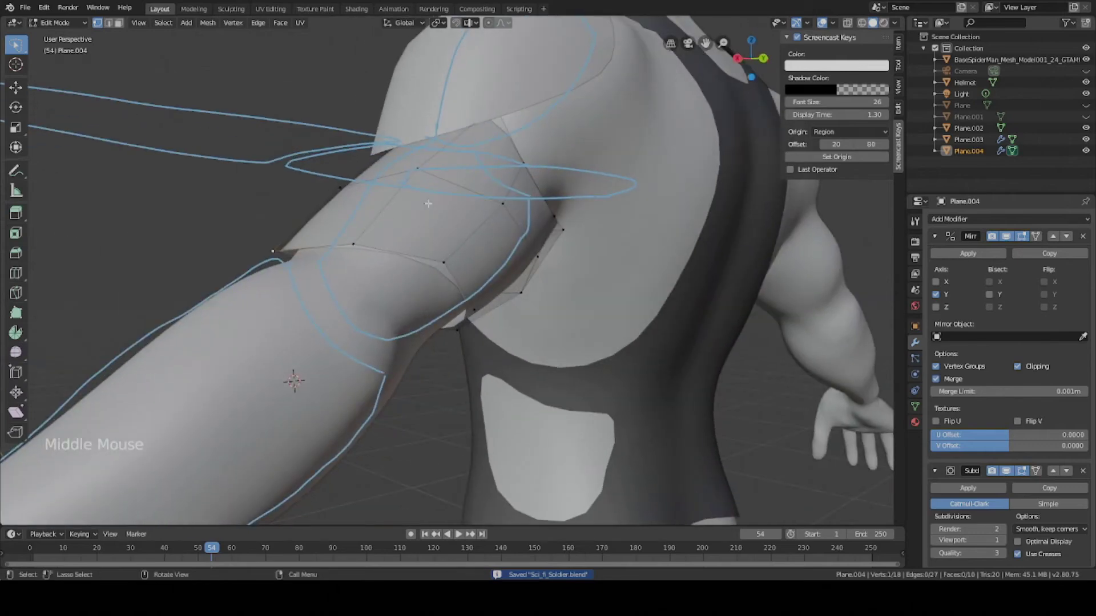
{"action": "middle_click_drag", "start_coordinate": [428, 204], "coordinate": [437, 242]}
{"action": "middle_click_drag", "start_coordinate": [470, 334], "coordinate": [525, 320]}
{"action": "scroll", "coordinate": [409, 231], "scroll_direction": "down", "scroll_amount": 1}
Scale up the edge loop around the middle of the upper-arm armor so it clears the arm.
{"action": "key", "text": "2"}
{"action": "key", "text": "a"}
{"action": "key", "text": "a"}
{"action": "key", "text": "a"}
{"action": "left_click", "coordinate": [516, 257], "text": "alt+shift"}
{"action": "key", "text": "s"}
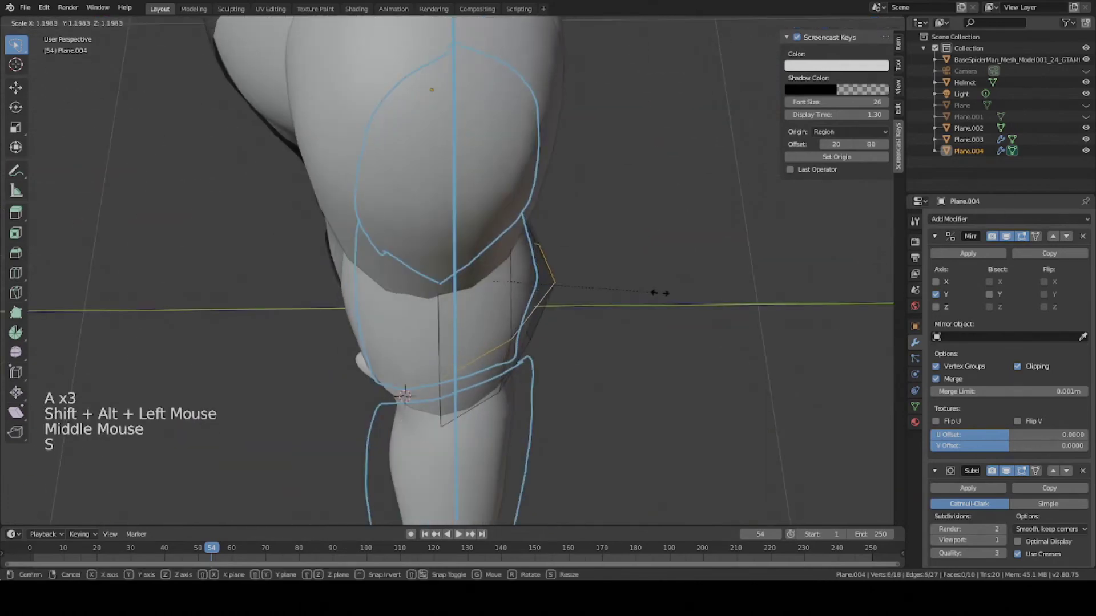
{"action": "left_click", "coordinate": [630, 295]}
{"action": "middle_click_drag", "start_coordinate": [629, 295], "coordinate": [553, 266]}
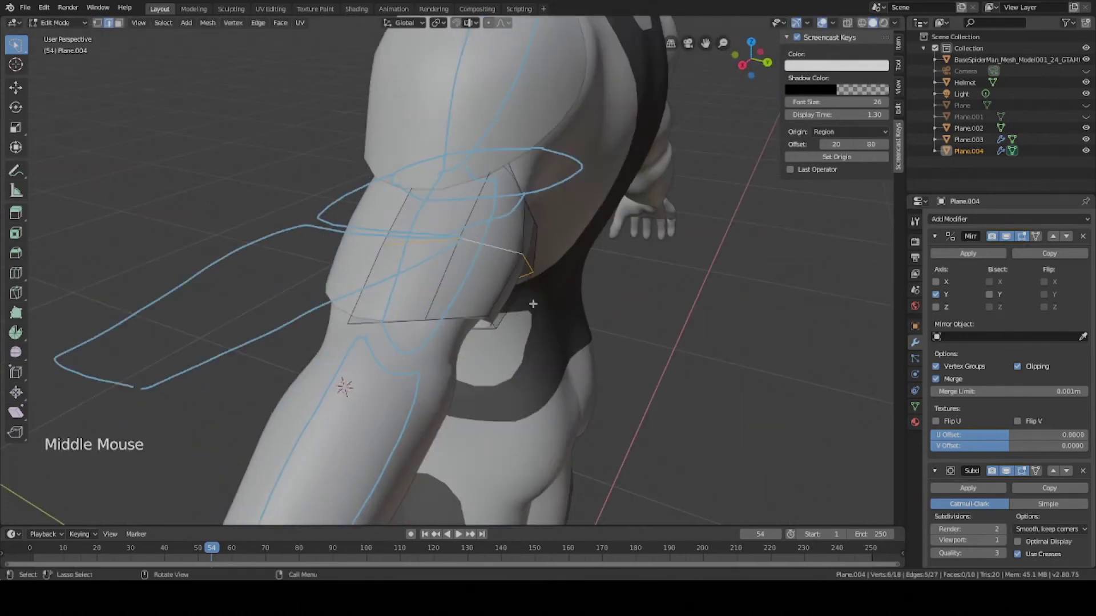
{"action": "middle_click_drag", "start_coordinate": [533, 303], "coordinate": [530, 279]}
{"action": "middle_click_drag", "start_coordinate": [530, 279], "coordinate": [608, 255]}
Scale the same middle edge loop slightly further in front view and save the file.
{"action": "key", "text": "KP_2"}
{"action": "key", "text": "KP_1"}
{"action": "scroll", "coordinate": [607, 255], "scroll_direction": "up", "scroll_amount": 1}
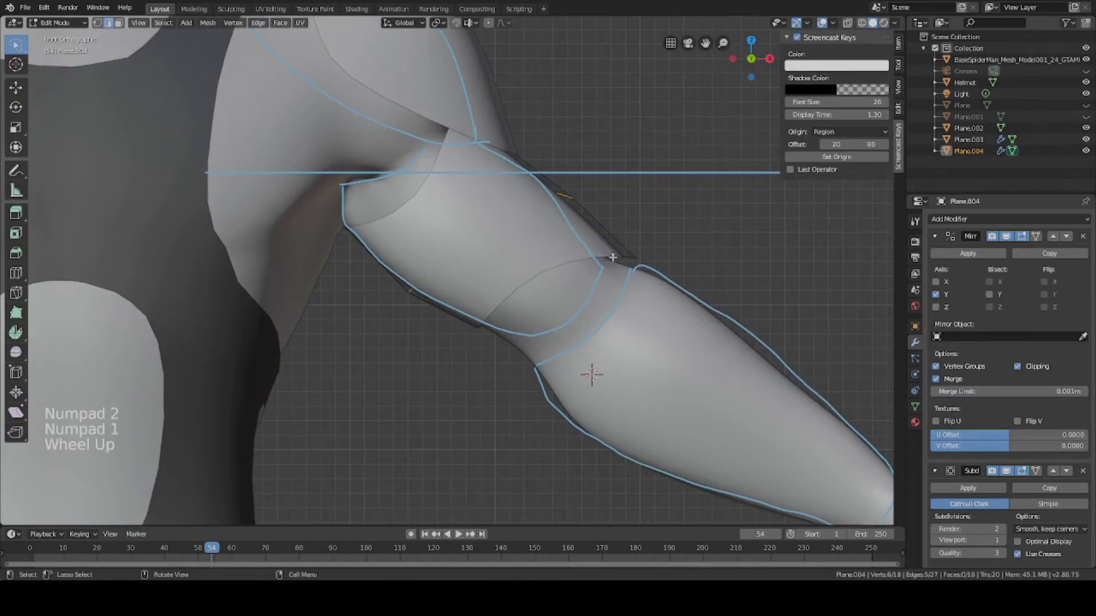
{"action": "key", "text": "s"}
{"action": "left_click", "coordinate": [701, 265]}
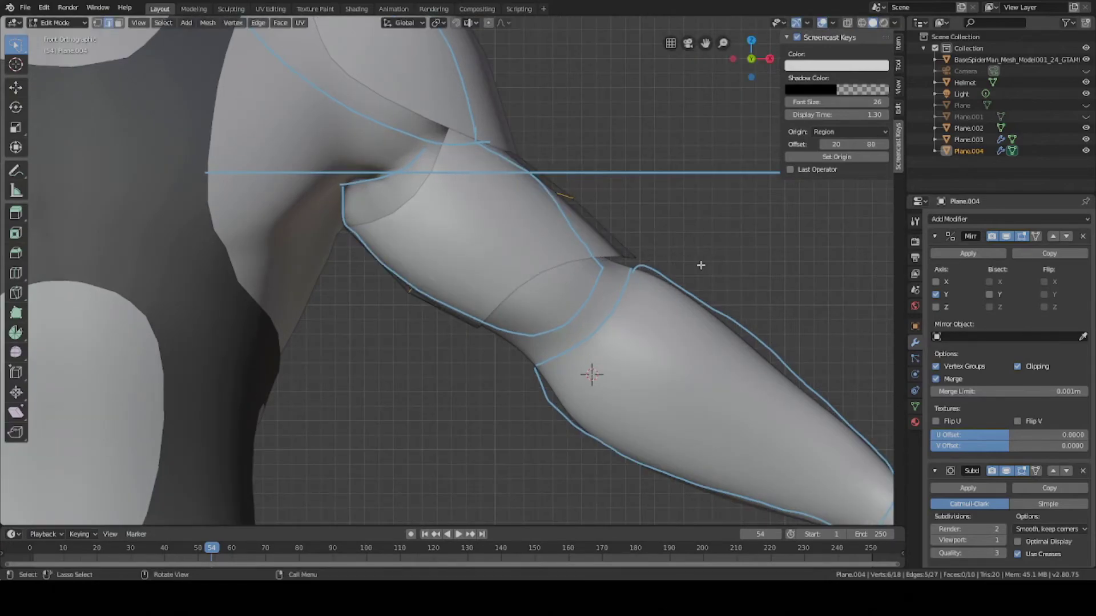
{"action": "scroll", "coordinate": [571, 271], "scroll_direction": "down", "scroll_amount": 3}
{"action": "middle_click_drag", "start_coordinate": [694, 268], "coordinate": [456, 244]}
{"action": "key", "text": "ctrl+s"}
{"action": "scroll", "coordinate": [513, 268], "scroll_direction": "up", "scroll_amount": 3}
{"action": "scroll", "coordinate": [457, 244], "scroll_direction": "down", "scroll_amount": 2}
{"action": "middle_click_drag", "start_coordinate": [456, 244], "coordinate": [434, 297]}
{"action": "scroll", "coordinate": [506, 237], "scroll_direction": "down", "scroll_amount": 3}
{"action": "scroll", "coordinate": [482, 270], "scroll_direction": "up", "scroll_amount": 1}
{"action": "scroll", "coordinate": [483, 270], "scroll_direction": "up", "scroll_amount": 3}
Duplicate the lower outer face of the upper-arm armor, then move and rotate the copy to the top of the forearm.
{"action": "key", "text": "3"}
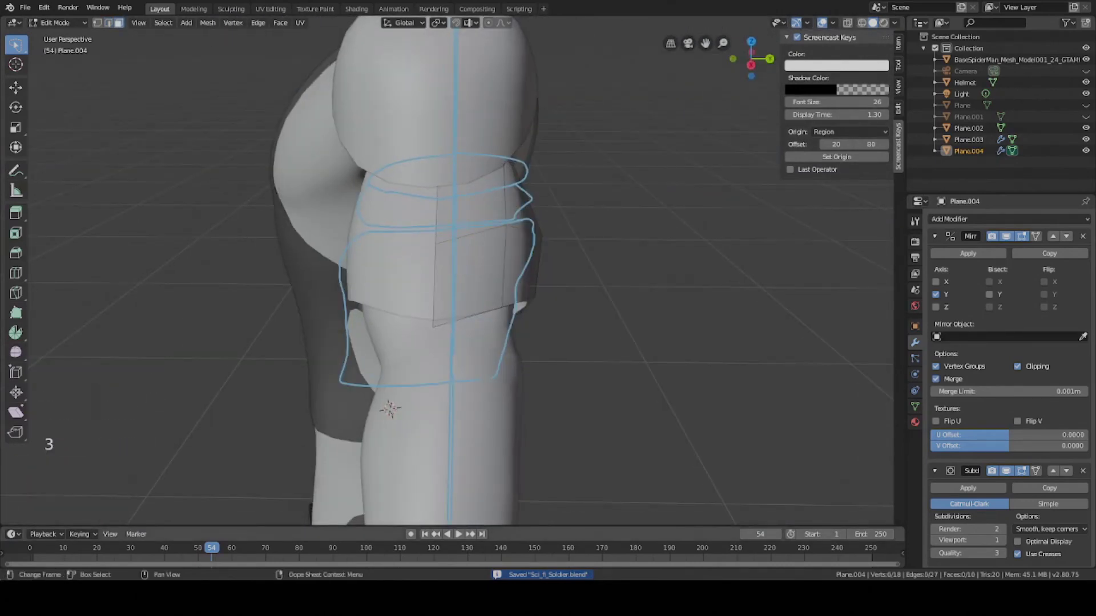
{"action": "left_click", "coordinate": [475, 278]}
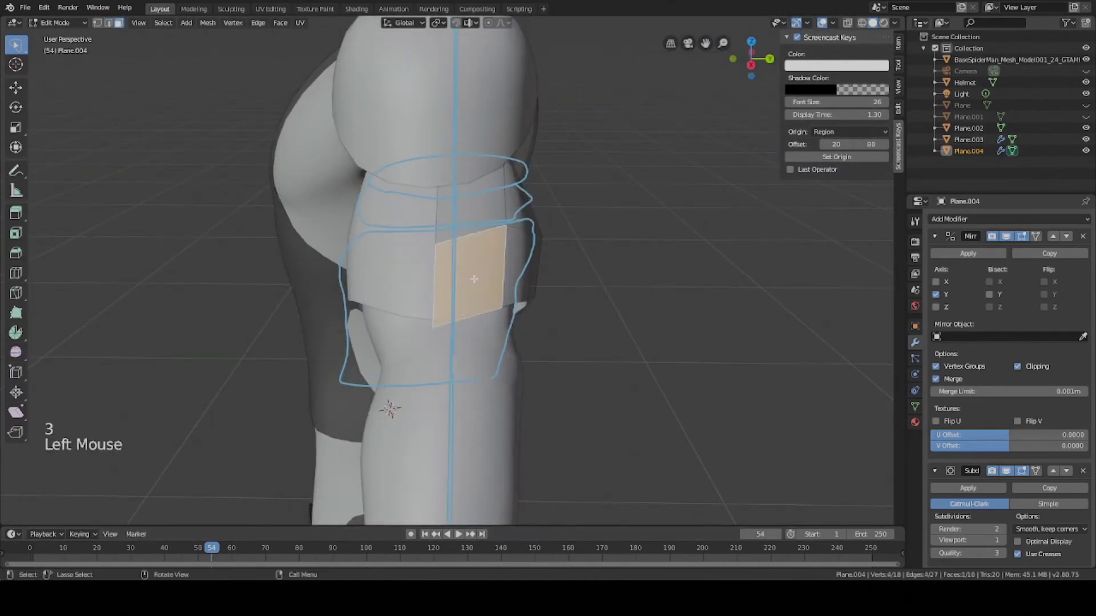
{"action": "scroll", "coordinate": [476, 278], "scroll_direction": "down", "scroll_amount": 2}
{"action": "middle_click_drag", "start_coordinate": [475, 277], "coordinate": [500, 246]}
{"action": "scroll", "coordinate": [579, 271], "scroll_direction": "down", "scroll_amount": 1}
{"action": "scroll", "coordinate": [579, 271], "scroll_direction": "up", "scroll_amount": 2}
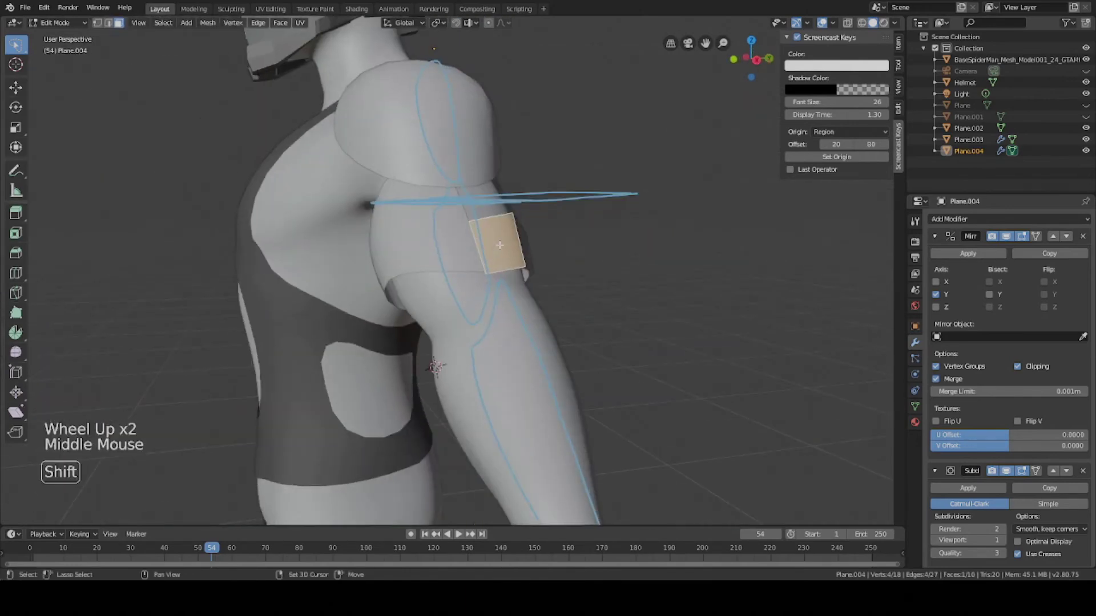
{"action": "key", "text": "shift+d"}
{"action": "left_click", "coordinate": [508, 329]}
{"action": "middle_click_drag", "start_coordinate": [474, 280], "coordinate": [511, 306]}
{"action": "key", "text": "g"}
{"action": "left_click", "coordinate": [595, 321]}
{"action": "key", "text": "r"}
{"action": "left_click", "coordinate": [672, 285]}
Separate the duplicated forearm face into a new object by selection and open it for editing.
{"action": "key", "text": "p"}
{"action": "left_click", "coordinate": [593, 260]}
{"action": "key", "text": "Tab"}
{"action": "left_click", "coordinate": [576, 274]}
{"action": "key", "text": "Tab"}
Slide one edge of the forearm plane to adjust its position near the elbow.
{"action": "key", "text": "2"}
{"action": "left_click", "coordinate": [560, 247]}
{"action": "key", "text": "g"}
{"action": "key", "text": "g"}
{"action": "left_click", "coordinate": [539, 286]}
Move and scale an end edge of the forearm plane to fit the forearm's outer surface.
{"action": "key", "text": "2"}
{"action": "left_click", "coordinate": [455, 288]}
{"action": "key", "text": "g"}
{"action": "left_click", "coordinate": [550, 319]}
{"action": "key", "text": "s"}
{"action": "left_click", "coordinate": [576, 316]}
{"action": "key", "text": "g"}
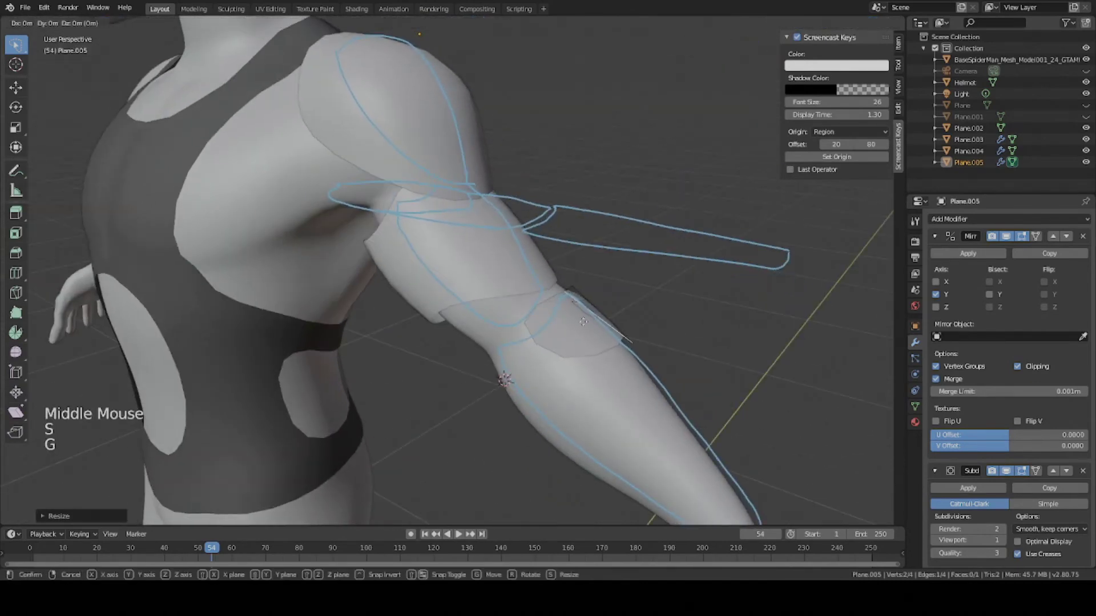
{"action": "left_click", "coordinate": [588, 320]}
{"action": "key", "text": "s"}
Reposition individual corner vertices of the forearm plane to match the upper end of the forearm outline.
{"action": "left_click", "coordinate": [628, 337]}
{"action": "key", "text": "g"}
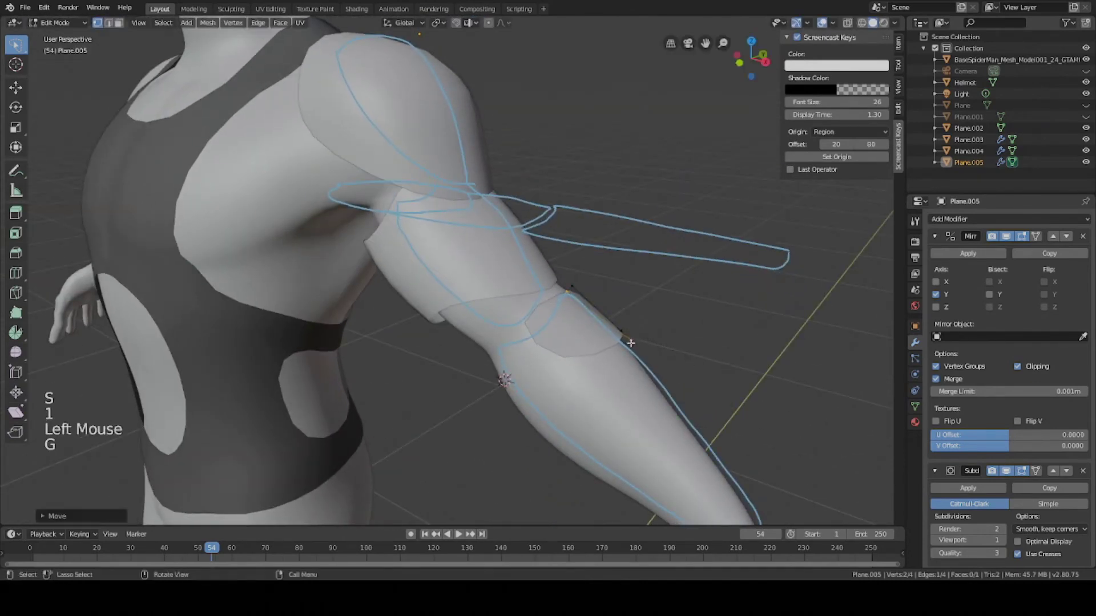
{"action": "left_click", "coordinate": [605, 331]}
{"action": "left_click", "coordinate": [571, 289]}
{"action": "middle_click_drag", "start_coordinate": [572, 289], "coordinate": [592, 269]}
{"action": "key", "text": "g"}
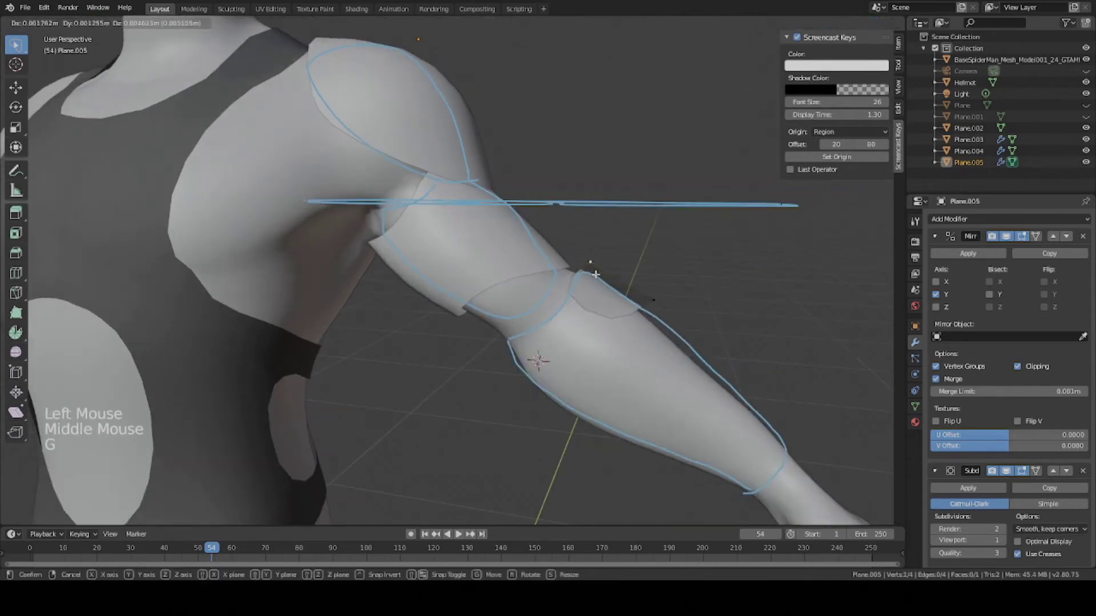
{"action": "left_click", "coordinate": [591, 264]}
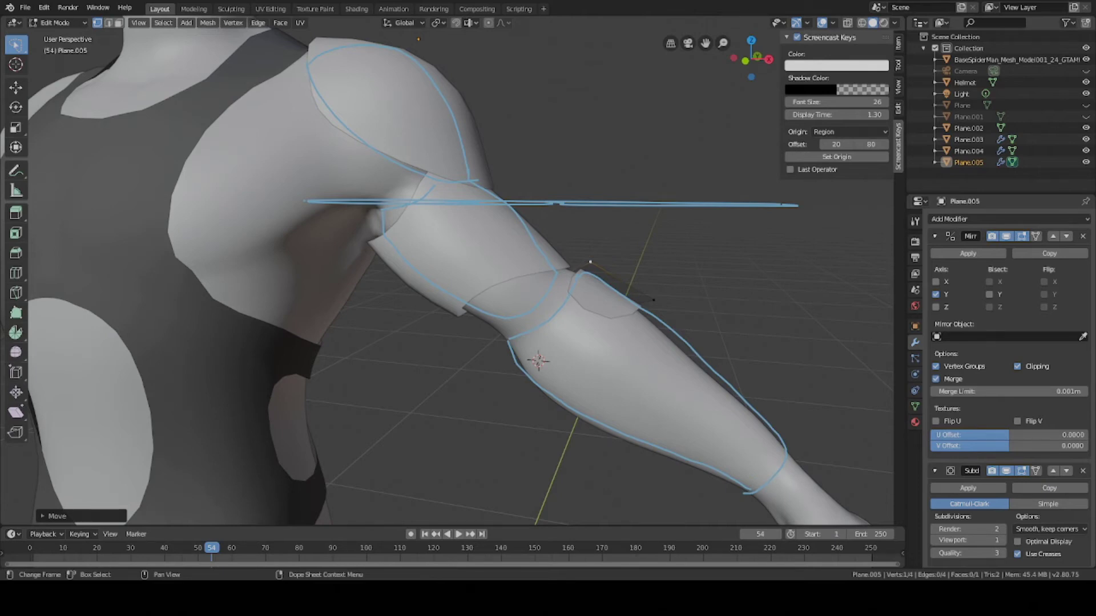
Select the forearm armor and examine its shape and fit against the arm and its outline.
{"action": "scroll", "coordinate": [486, 307], "scroll_direction": "down", "scroll_amount": 6}
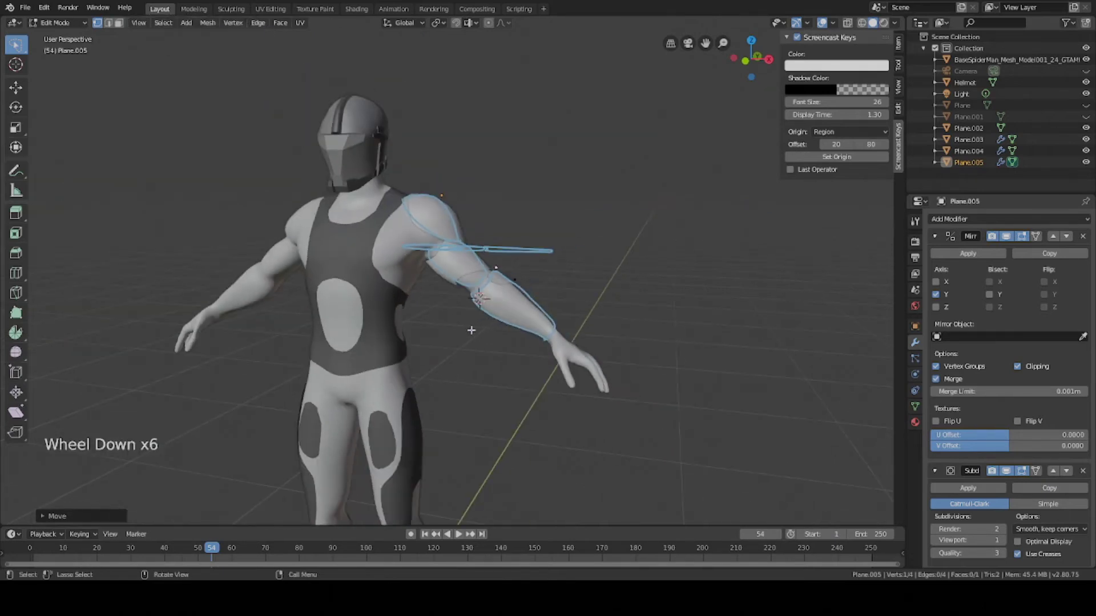
{"action": "scroll", "coordinate": [472, 331], "scroll_direction": "up", "scroll_amount": 5}
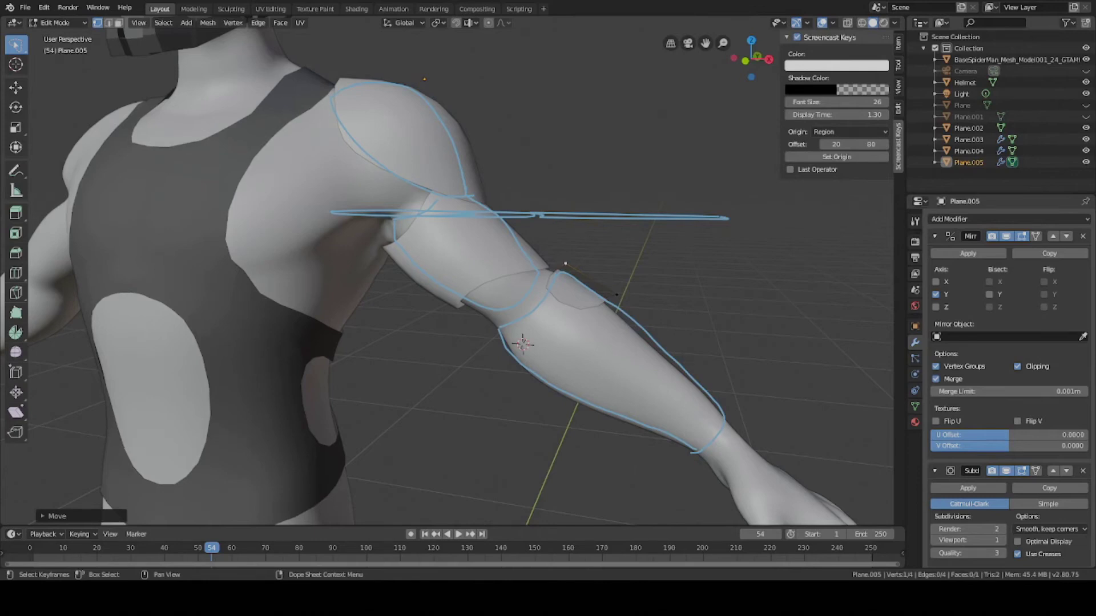
{"action": "middle_click_drag", "start_coordinate": [507, 342], "coordinate": [438, 424]}
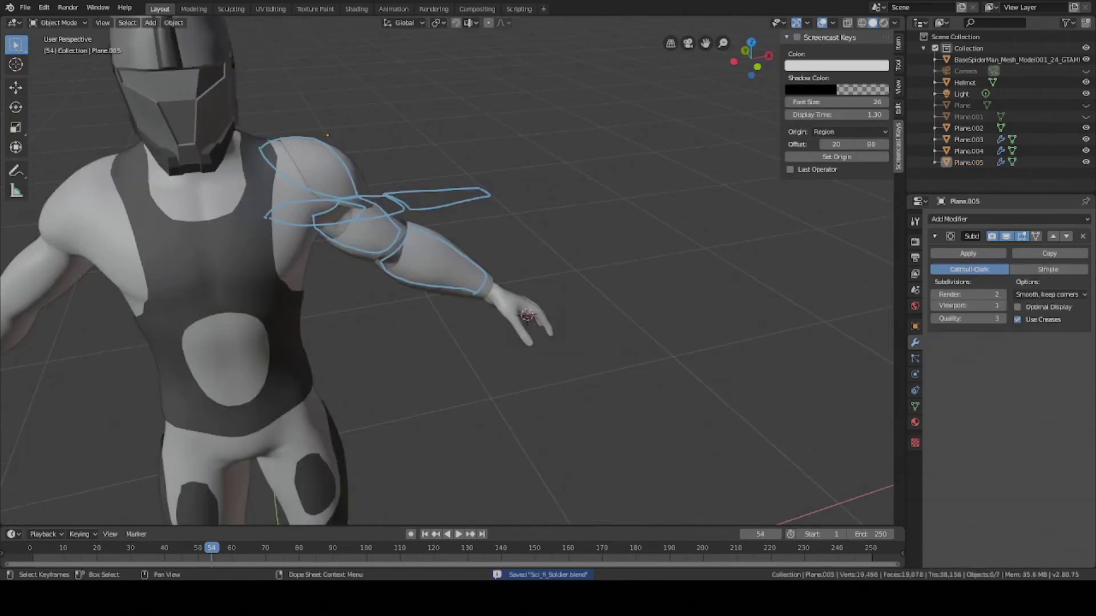
{"action": "scroll", "coordinate": [438, 359], "scroll_direction": "up", "scroll_amount": 4}
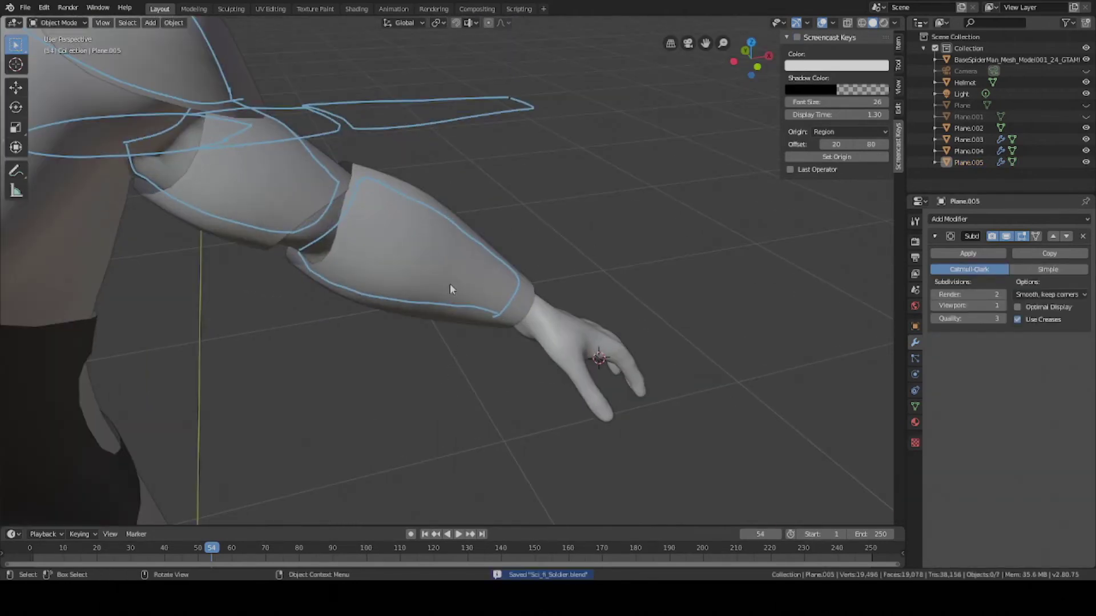
{"action": "left_click", "coordinate": [449, 285]}
{"action": "scroll", "coordinate": [454, 294], "scroll_direction": "down", "scroll_amount": 1}
{"action": "middle_click_drag", "start_coordinate": [454, 294], "coordinate": [504, 288]}
{"action": "scroll", "coordinate": [503, 288], "scroll_direction": "up", "scroll_amount": 3}
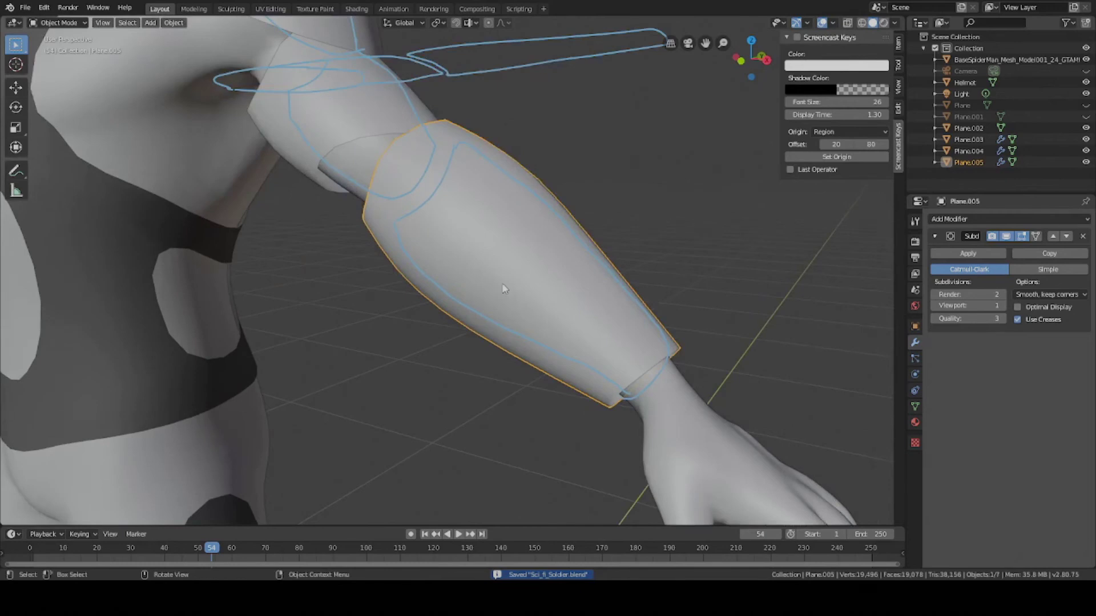
{"action": "scroll", "coordinate": [474, 274], "scroll_direction": "down", "scroll_amount": 4}
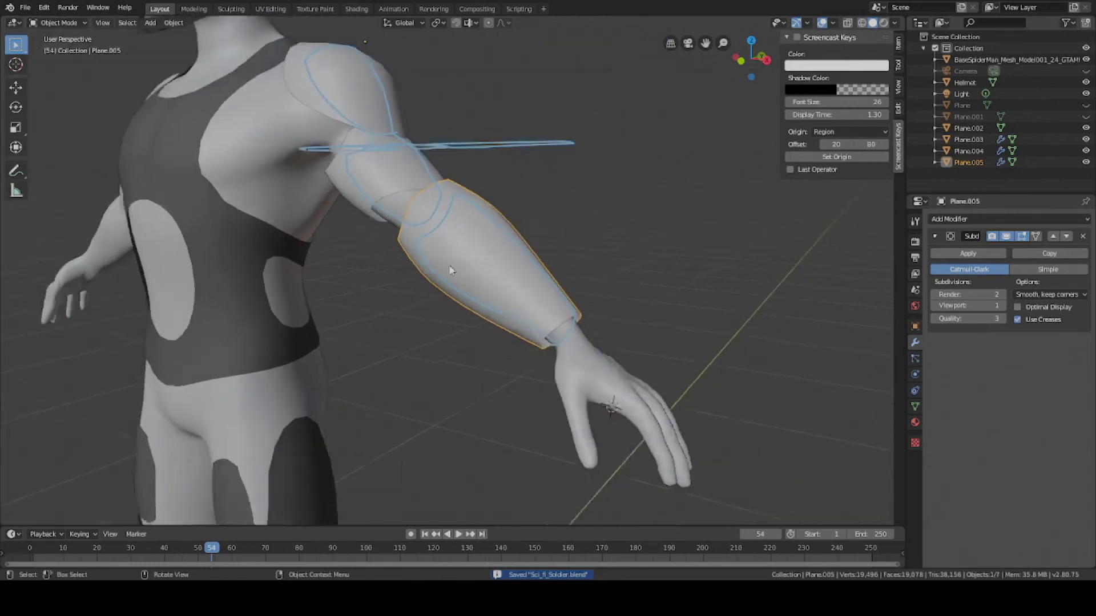
Save the file and inspect how the shoulder pad, upper-arm and forearm armor pieces fit the arm.
{"action": "scroll", "coordinate": [477, 262], "scroll_direction": "up", "scroll_amount": 3}
{"action": "scroll", "coordinate": [490, 286], "scroll_direction": "down", "scroll_amount": 3}
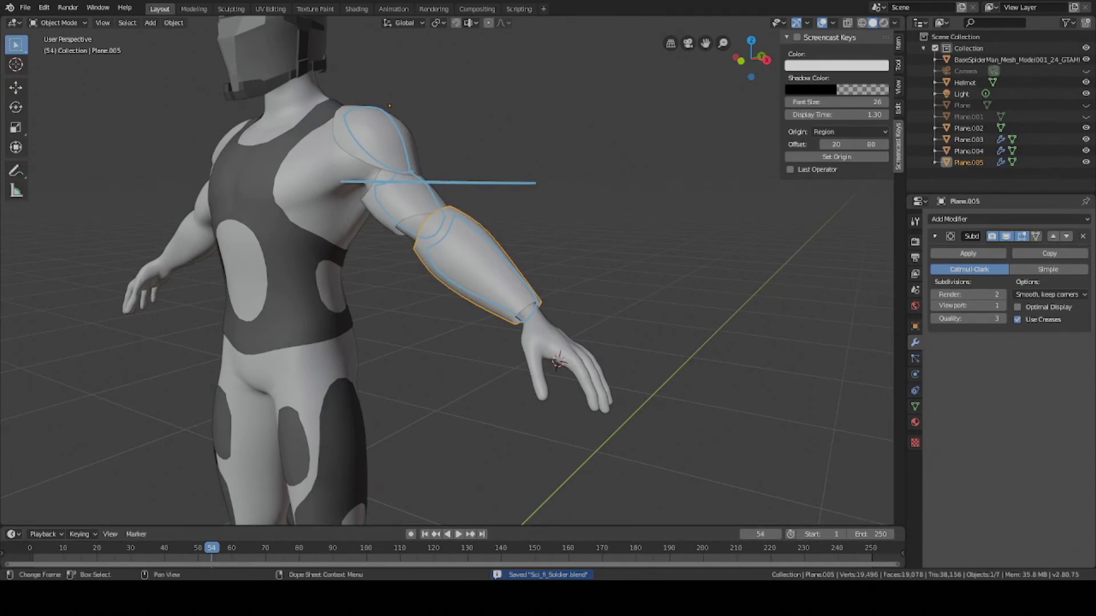
{"action": "scroll", "coordinate": [495, 369], "scroll_direction": "up", "scroll_amount": 2}
{"action": "middle_click_drag", "start_coordinate": [459, 311], "coordinate": [498, 416], "text": "shift"}
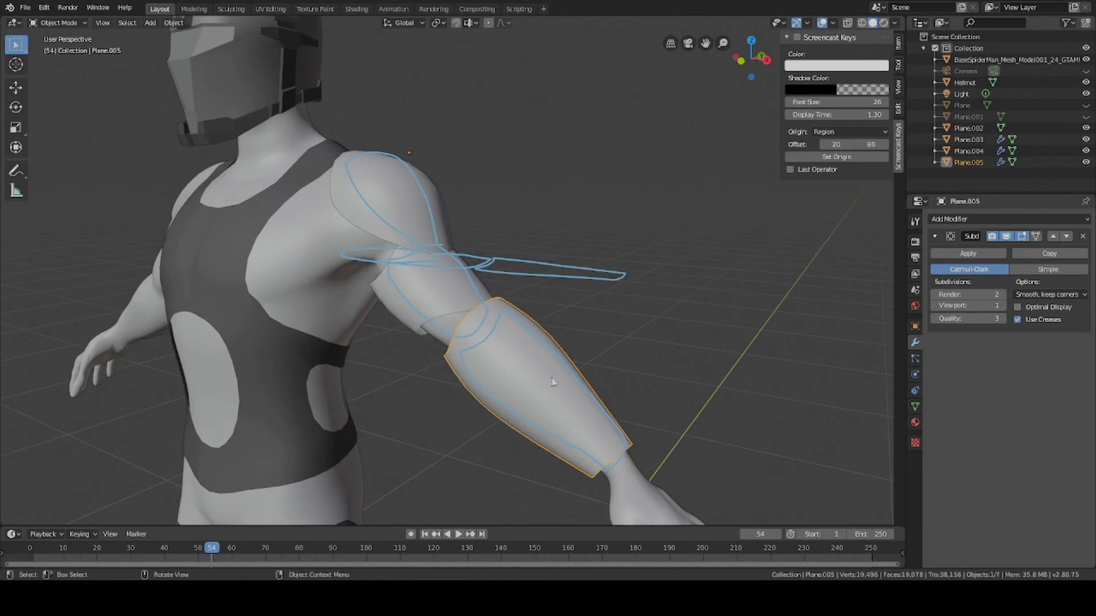
{"action": "left_click", "coordinate": [474, 289]}
{"action": "key", "text": "ctrl+s"}
{"action": "scroll", "coordinate": [543, 338], "scroll_direction": "down", "scroll_amount": 3}
{"action": "middle_click_drag", "start_coordinate": [543, 337], "coordinate": [526, 220], "text": "shift"}
{"action": "scroll", "coordinate": [450, 186], "scroll_direction": "up", "scroll_amount": 3}
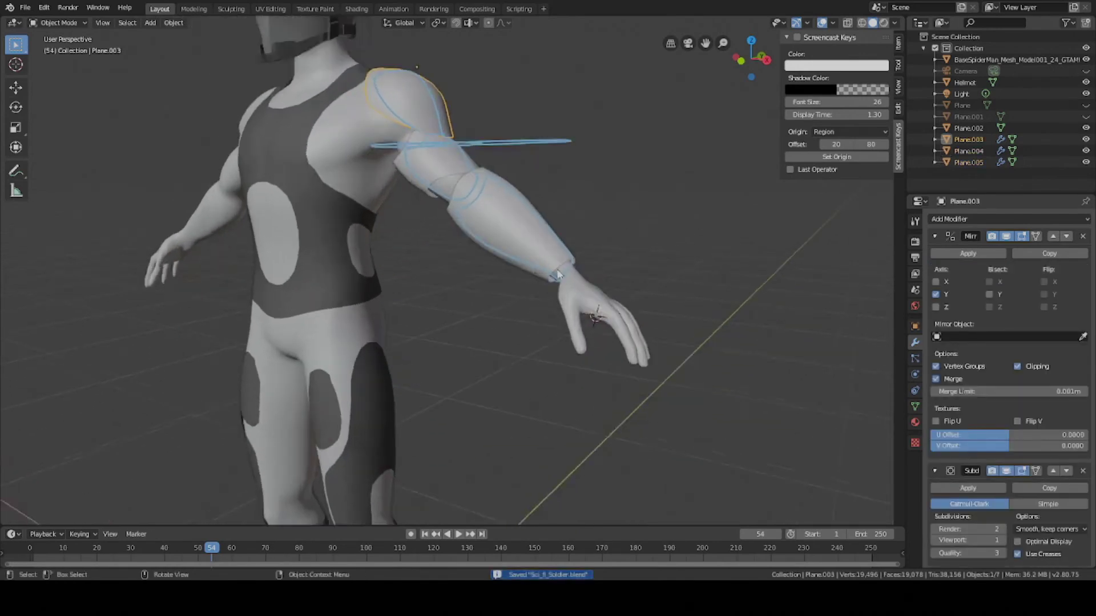
{"action": "middle_click_drag", "start_coordinate": [450, 186], "coordinate": [483, 368], "text": "shift"}
{"action": "left_click", "coordinate": [590, 410]}
{"action": "scroll", "coordinate": [582, 395], "scroll_direction": "up", "scroll_amount": 2}
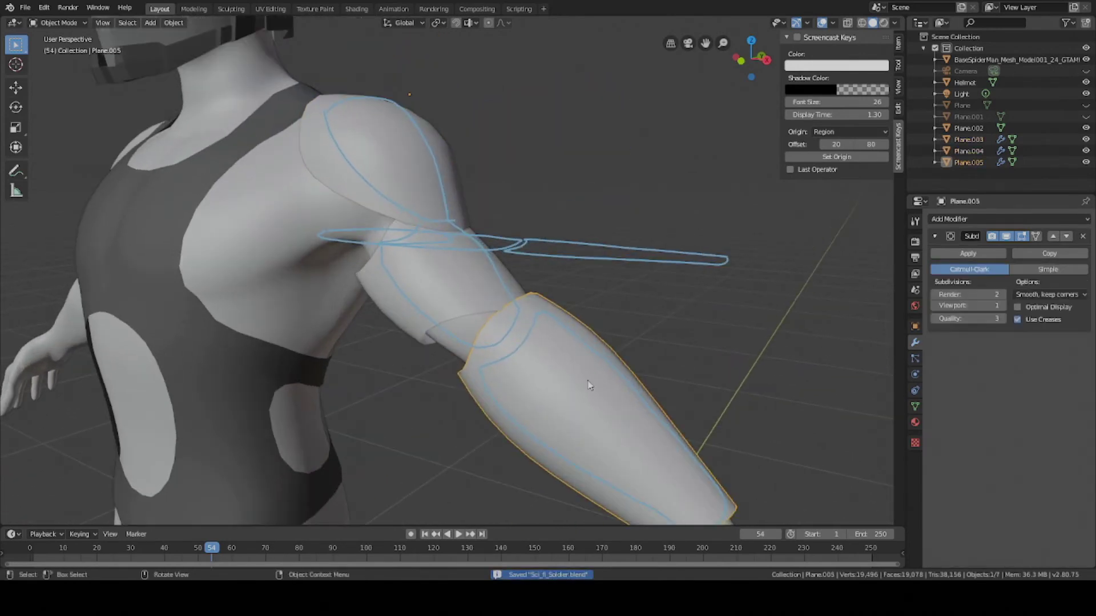
Examine the forearm armor from the front, from behind and from directly above against its outline.
{"action": "middle_click_drag", "start_coordinate": [589, 385], "coordinate": [574, 298]}
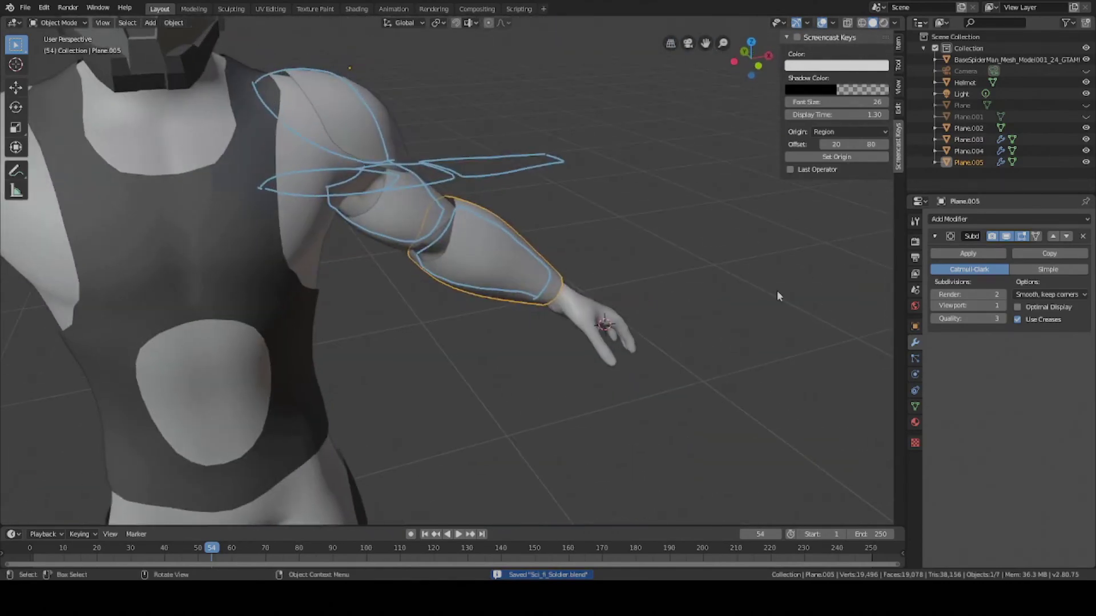
{"action": "scroll", "coordinate": [528, 277], "scroll_direction": "up", "scroll_amount": 2}
{"action": "middle_click_drag", "start_coordinate": [556, 214], "coordinate": [407, 288], "text": "shift"}
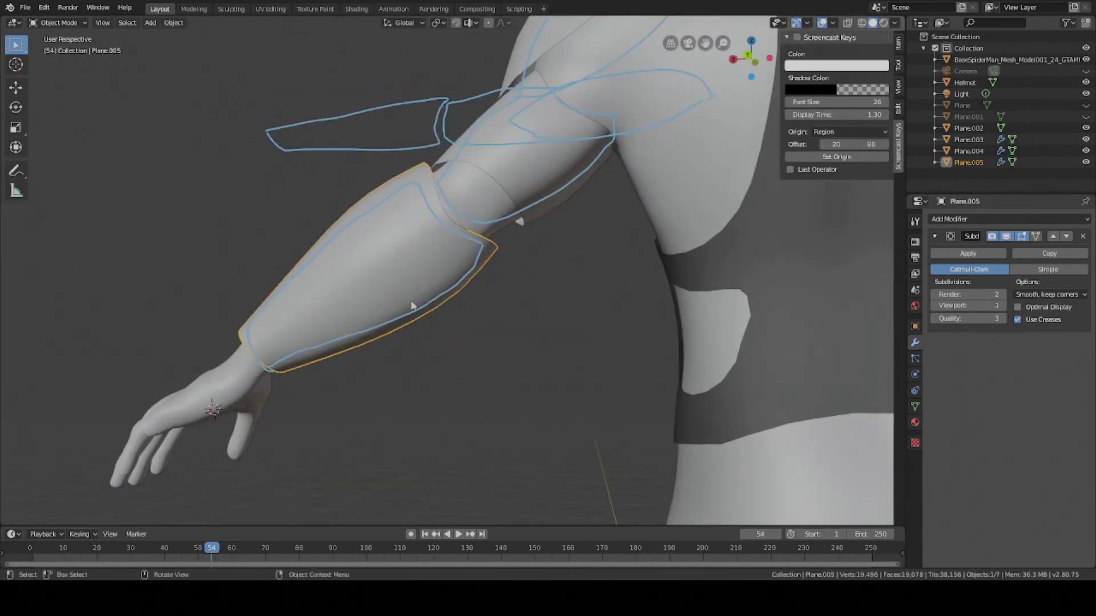
{"action": "middle_click_drag", "start_coordinate": [337, 266], "coordinate": [532, 309]}
{"action": "scroll", "coordinate": [533, 309], "scroll_direction": "down", "scroll_amount": 3}
{"action": "key", "text": "KP_7"}
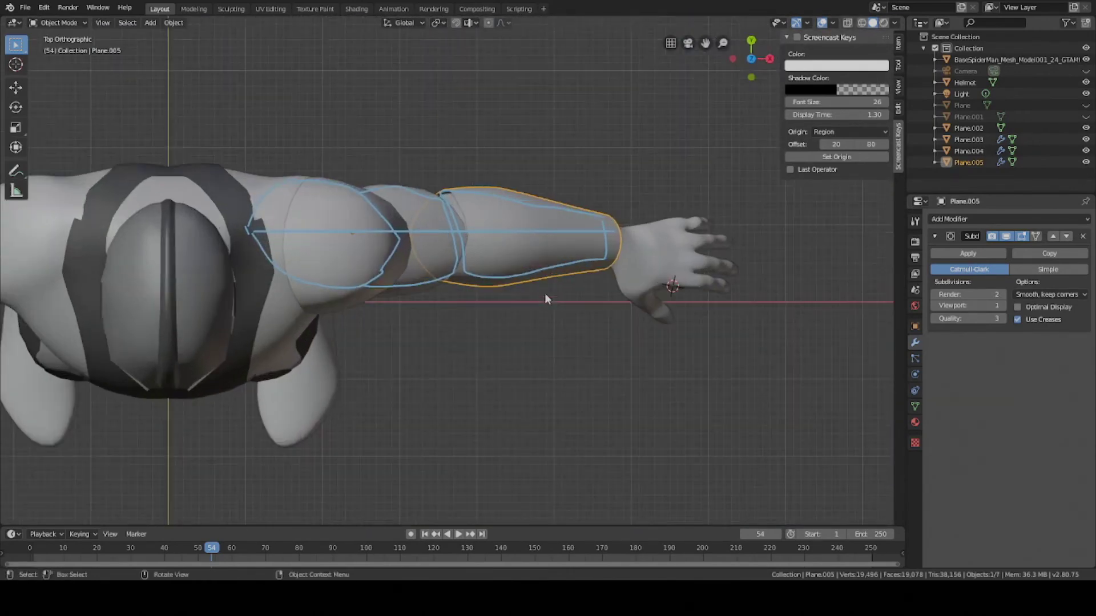
{"action": "key", "text": "z"}
{"action": "left_click", "coordinate": [461, 294]}
{"action": "key", "text": "z"}
{"action": "left_click", "coordinate": [615, 227]}
{"action": "middle_click_drag", "start_coordinate": [656, 259], "coordinate": [538, 285]}
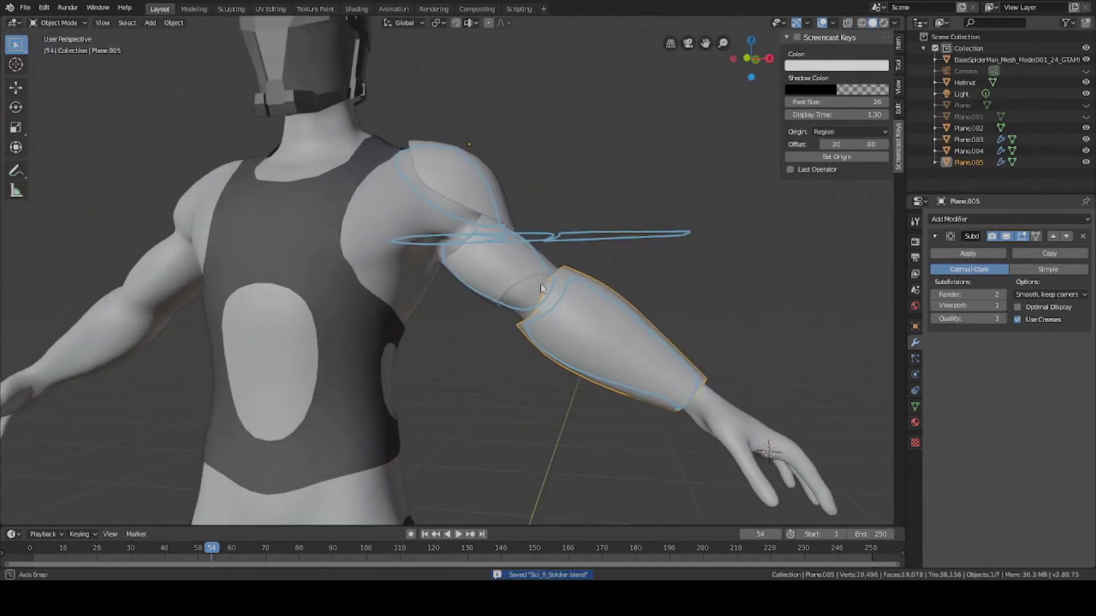
Add a Solidify modifier to the shoulder pad and another one to the upper-arm armor piece.
{"action": "left_click", "coordinate": [541, 282]}
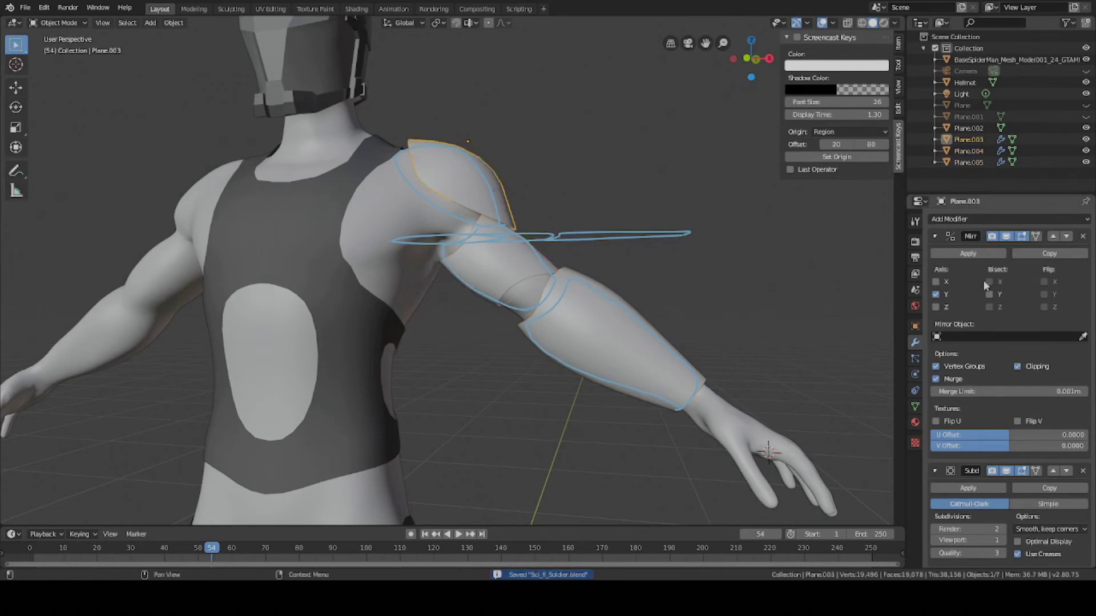
{"action": "left_click", "coordinate": [972, 219]}
{"action": "left_click", "coordinate": [860, 396]}
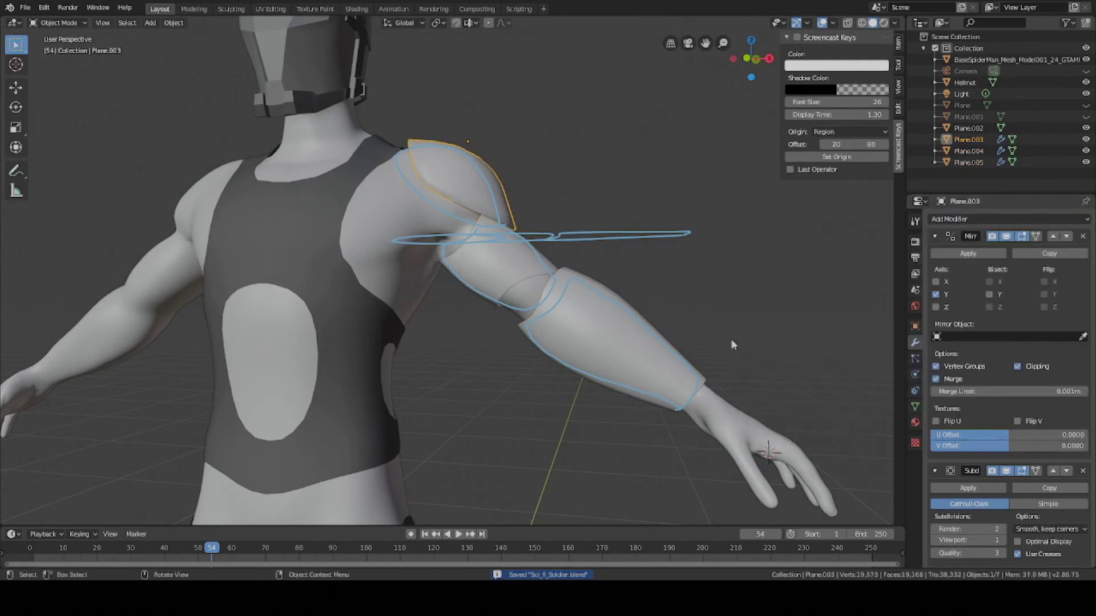
{"action": "left_click", "coordinate": [568, 300]}
{"action": "left_click", "coordinate": [944, 216]}
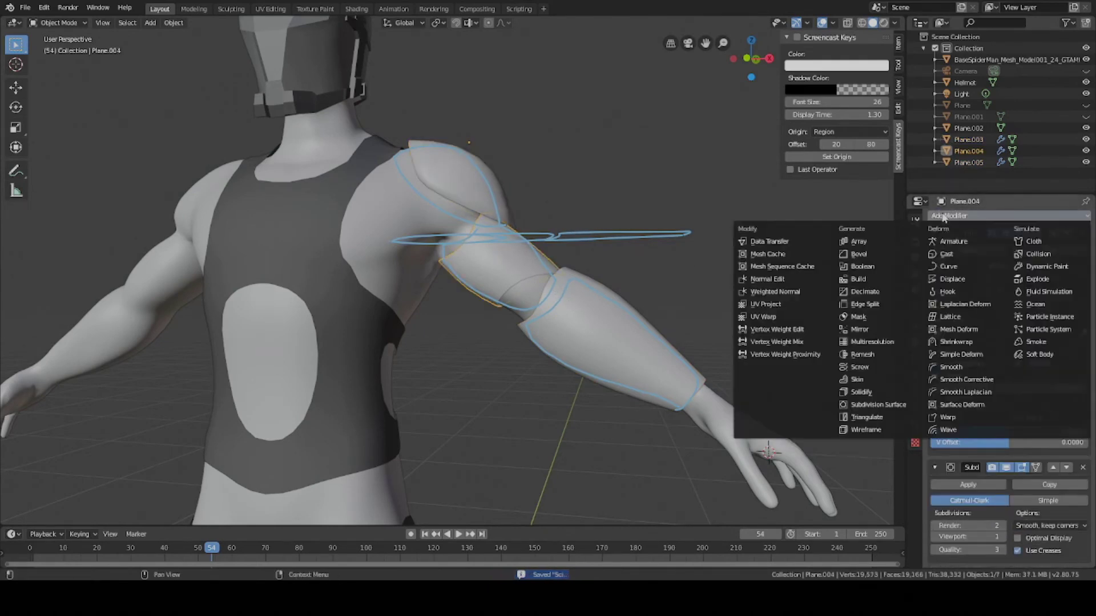
{"action": "left_click", "coordinate": [865, 394]}
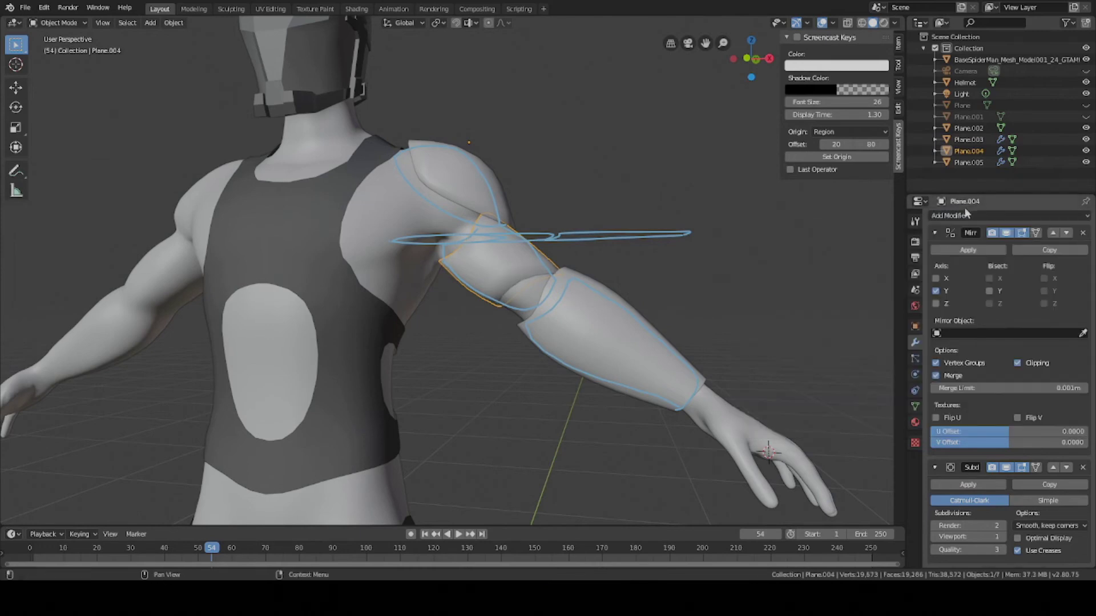
Add a Solidify modifier to the forearm armor and set its thickness to about 0.18 m.
{"action": "left_click", "coordinate": [640, 384]}
{"action": "left_click", "coordinate": [945, 219]}
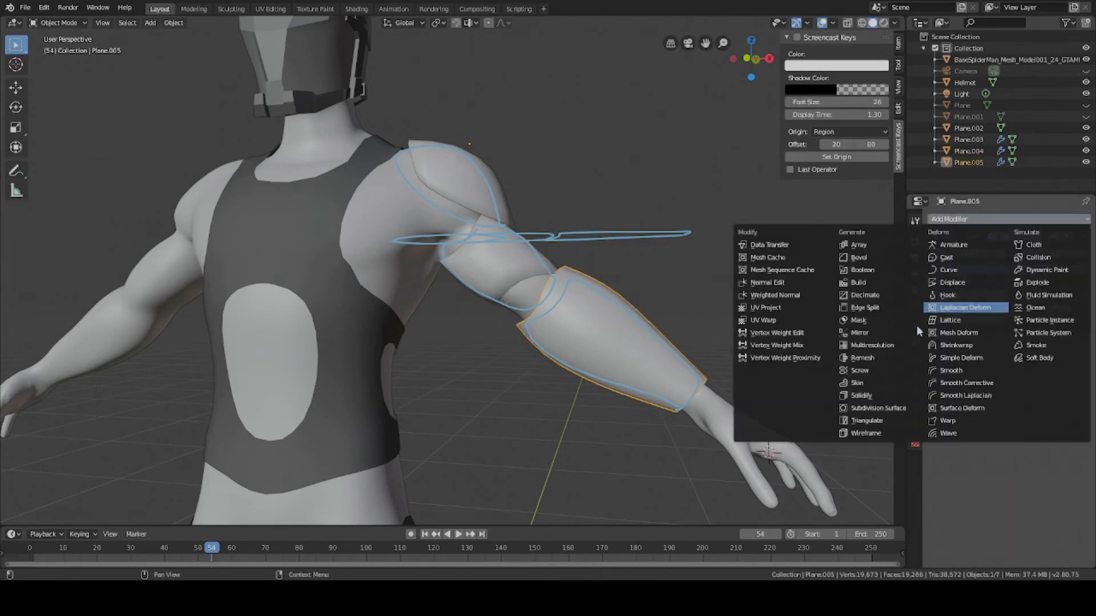
{"action": "left_click", "coordinate": [871, 399]}
{"action": "middle_click_drag", "start_coordinate": [605, 342], "coordinate": [457, 240]}
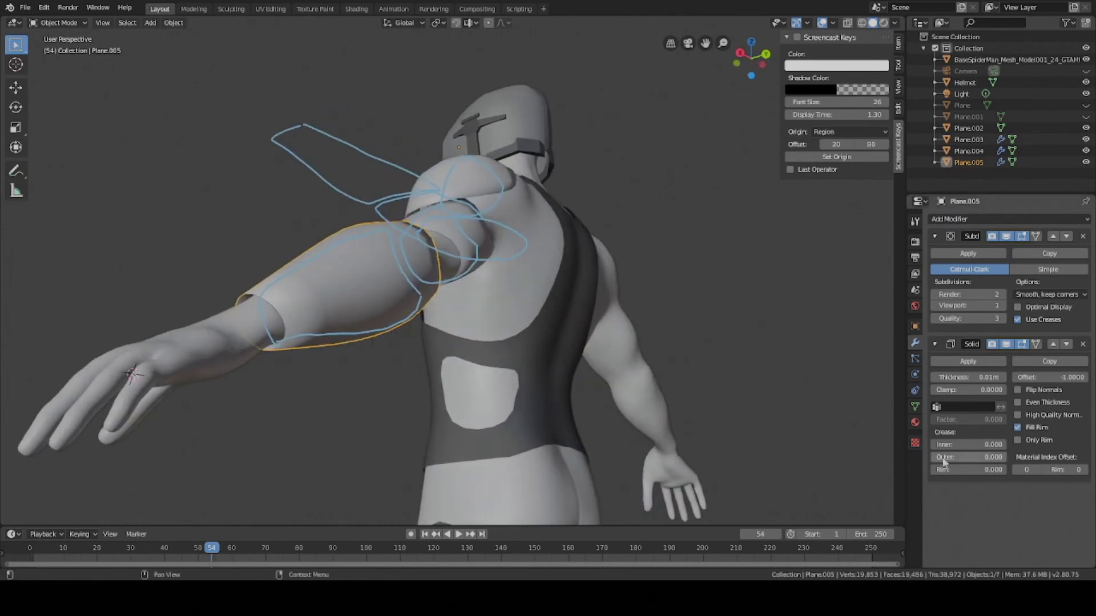
{"action": "left_click_drag", "start_coordinate": [954, 377], "coordinate": [965, 377]}
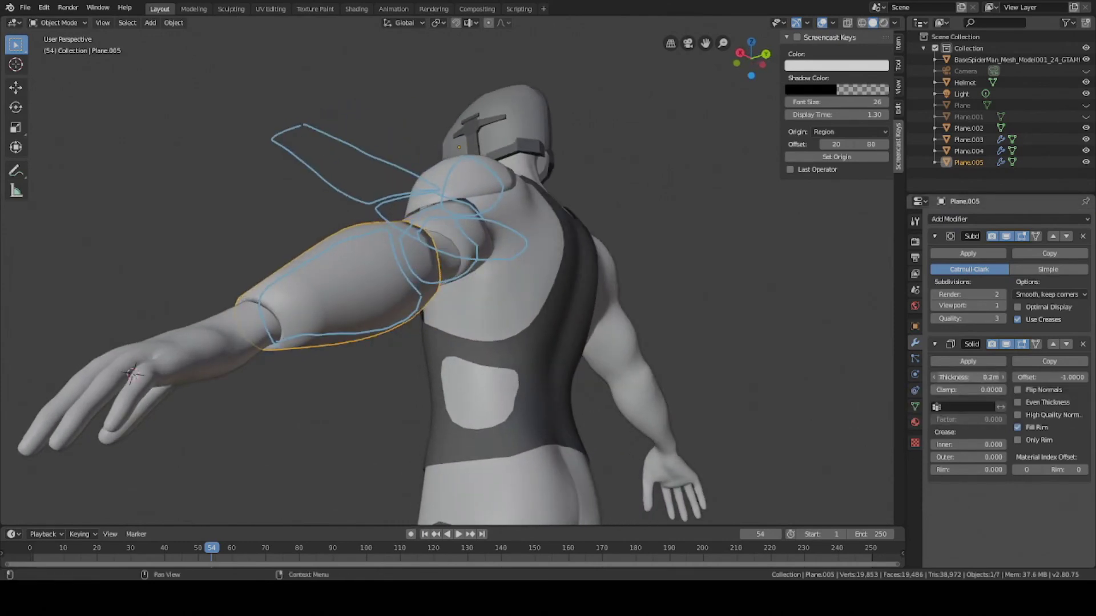
Set the shoulder pad's Solidify thickness to 0.27 m and save the file.
{"action": "left_click", "coordinate": [457, 183]}
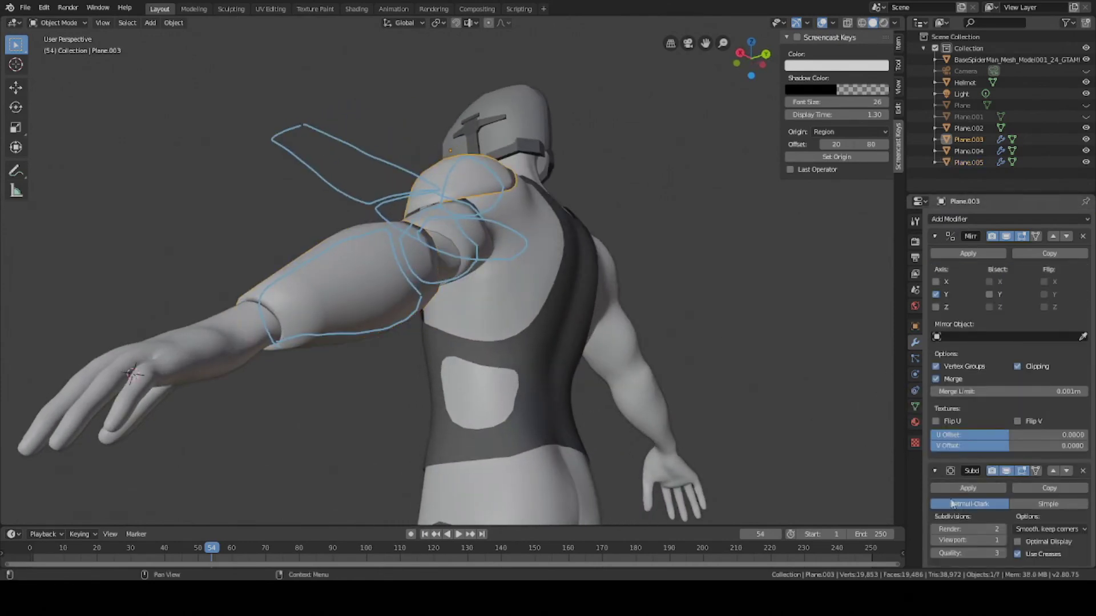
{"action": "scroll", "coordinate": [954, 491], "scroll_direction": "down", "scroll_amount": 5}
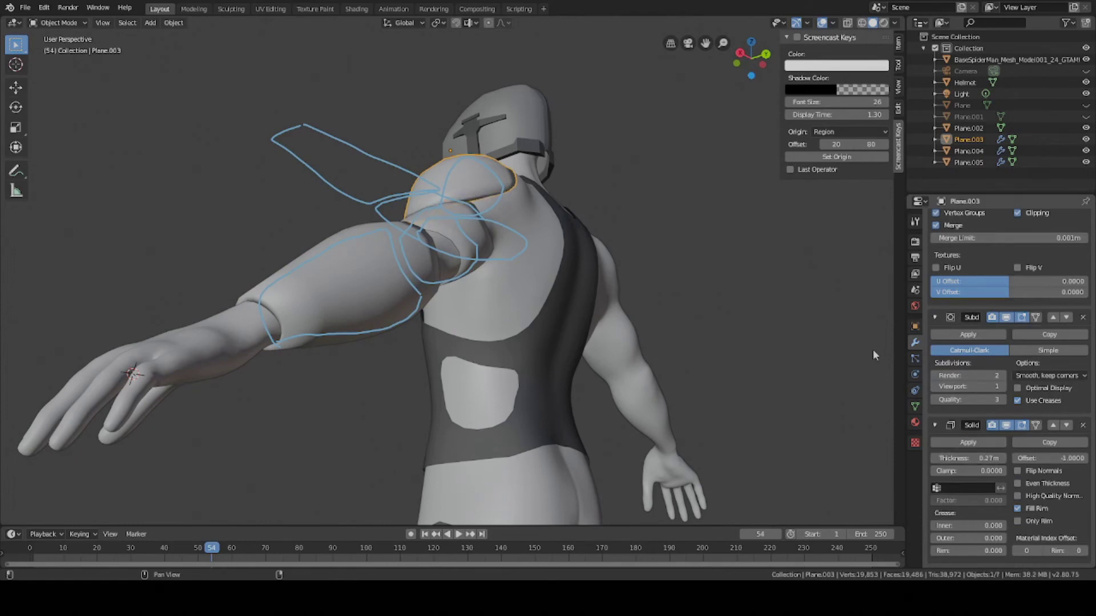
{"action": "key", "text": "ctrl+s"}
Set the upper-arm piece's Solidify thickness to 0.26 m, deselect everything and save the file.
{"action": "middle_click_drag", "start_coordinate": [572, 292], "coordinate": [481, 276]}
{"action": "left_click", "coordinate": [453, 258]}
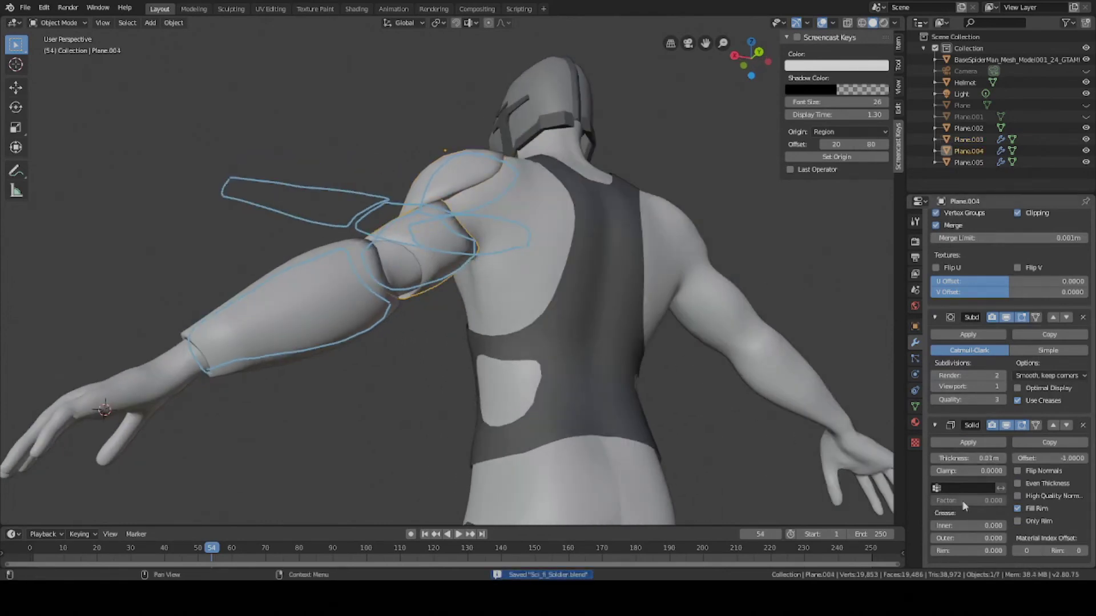
{"action": "middle_click_drag", "start_coordinate": [524, 342], "coordinate": [533, 274]}
{"action": "scroll", "coordinate": [478, 281], "scroll_direction": "up", "scroll_amount": 3}
{"action": "scroll", "coordinate": [463, 281], "scroll_direction": "down", "scroll_amount": 3}
{"action": "scroll", "coordinate": [533, 274], "scroll_direction": "down", "scroll_amount": 4}
{"action": "key", "text": "alt+a"}
{"action": "scroll", "coordinate": [528, 313], "scroll_direction": "up", "scroll_amount": 2}
{"action": "scroll", "coordinate": [526, 314], "scroll_direction": "down", "scroll_amount": 2}
{"action": "middle_click_drag", "start_coordinate": [526, 313], "coordinate": [491, 306]}
{"action": "key", "text": "ctrl+s"}
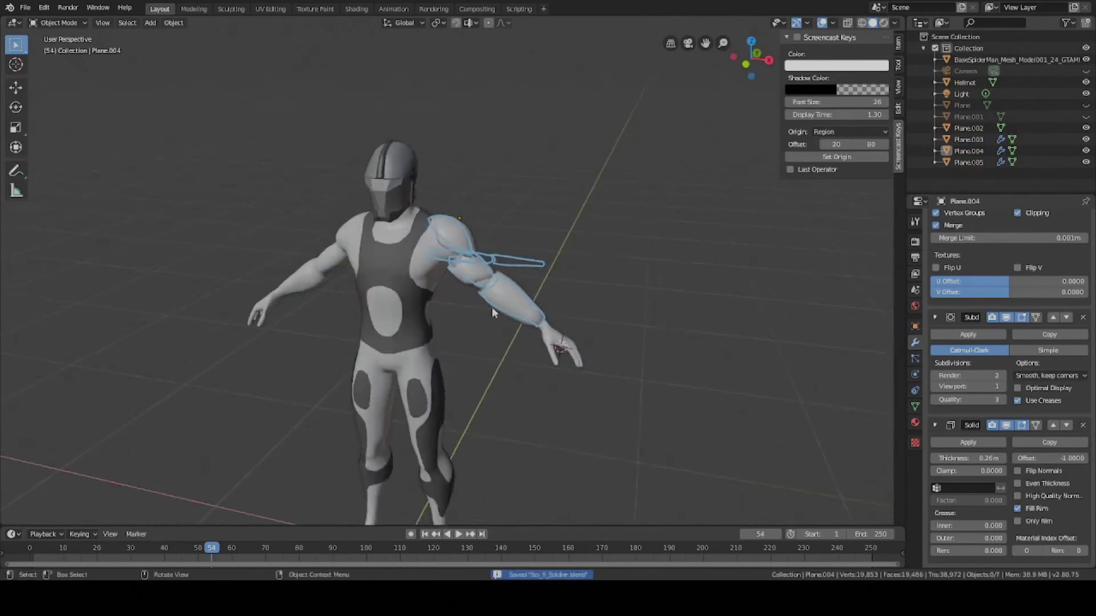
Add loop cuts to the shoulder pad and slide them close to its edges to sharpen the border.
{"action": "scroll", "coordinate": [469, 219], "scroll_direction": "up", "scroll_amount": 4}
{"action": "left_click", "coordinate": [467, 217]}
{"action": "scroll", "coordinate": [468, 217], "scroll_direction": "up", "scroll_amount": 2}
{"action": "middle_click_drag", "start_coordinate": [472, 212], "coordinate": [410, 173]}
{"action": "middle_click_drag", "start_coordinate": [410, 172], "coordinate": [365, 268], "text": "shift"}
{"action": "key", "text": "Tab"}
{"action": "scroll", "coordinate": [456, 257], "scroll_direction": "up", "scroll_amount": 2}
{"action": "left_click", "coordinate": [405, 257]}
{"action": "left_click", "coordinate": [398, 274]}
{"action": "key", "text": "Tab"}
{"action": "key", "text": "Tab"}
{"action": "key", "text": "ctrl+r"}
{"action": "left_click", "coordinate": [440, 139]}
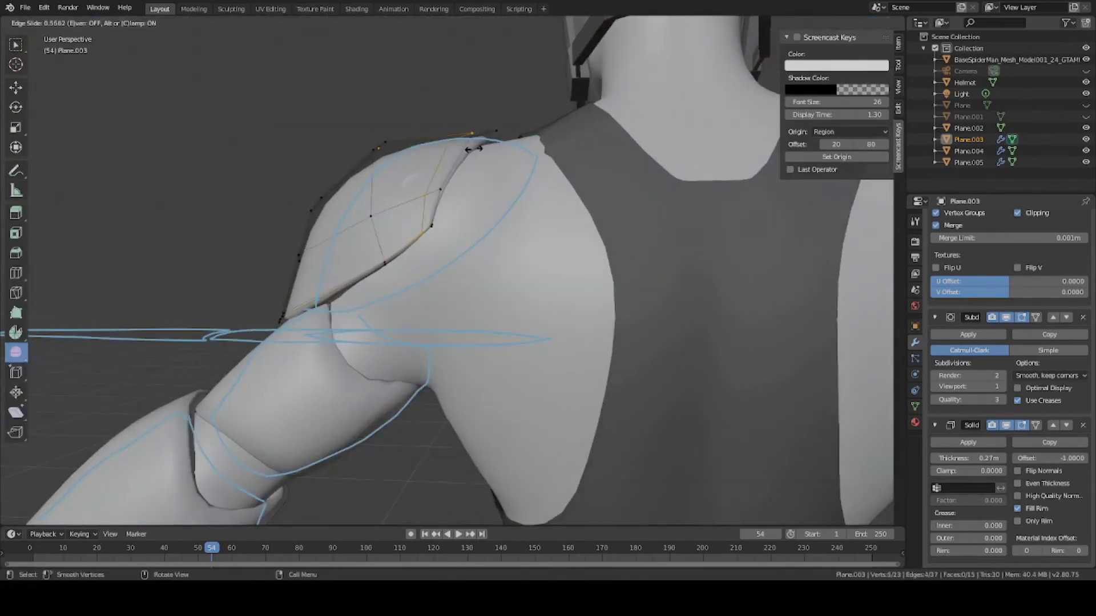
{"action": "left_click", "coordinate": [474, 148]}
{"action": "key", "text": "Tab"}
{"action": "key", "text": "Tab"}
{"action": "key", "text": "Tab"}
Add loop cuts to the upper-arm armor and slide them close to its shoulder and elbow ends.
{"action": "left_click", "coordinate": [307, 358]}
{"action": "key", "text": "ctrl+s"}
{"action": "middle_click_drag", "start_coordinate": [307, 358], "coordinate": [484, 296]}
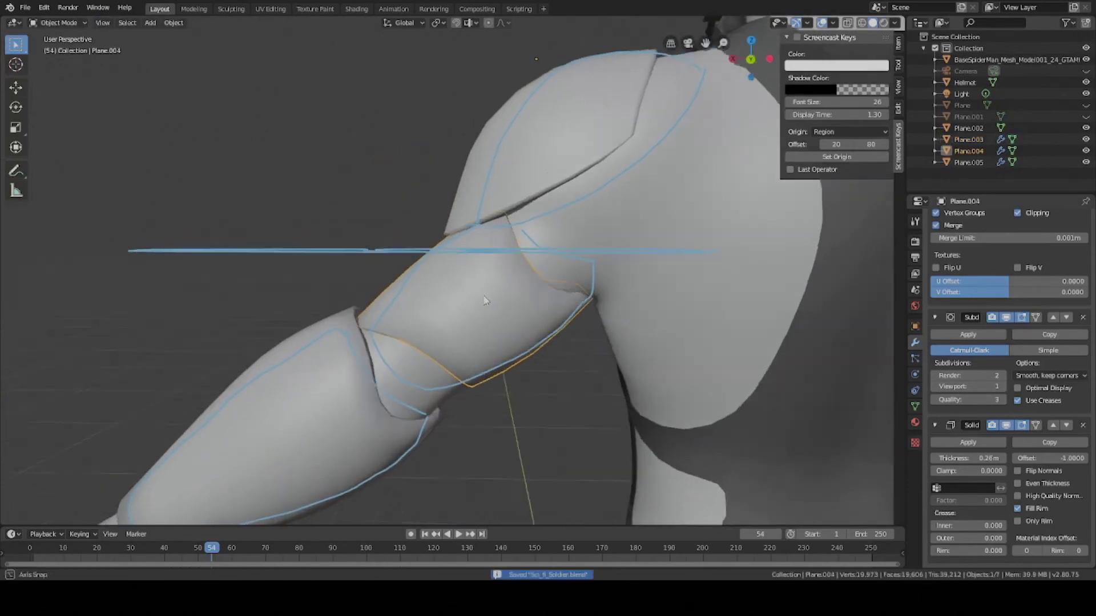
{"action": "key", "text": "Tab"}
{"action": "scroll", "coordinate": [542, 294], "scroll_direction": "up", "scroll_amount": 2}
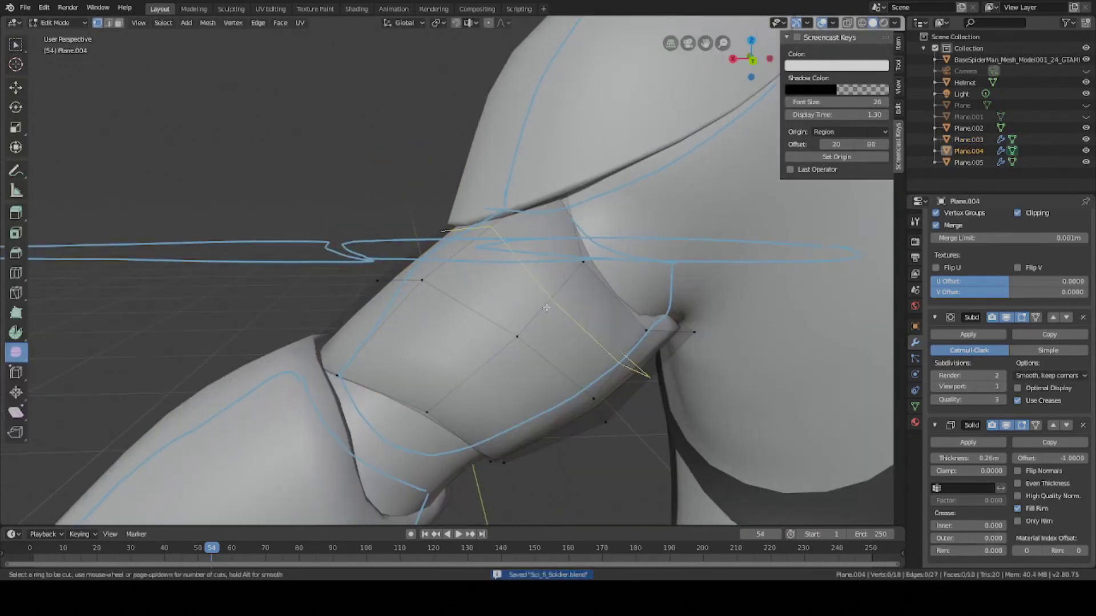
{"action": "left_click", "coordinate": [546, 308]}
{"action": "left_click", "coordinate": [560, 292]}
{"action": "left_click", "coordinate": [462, 388]}
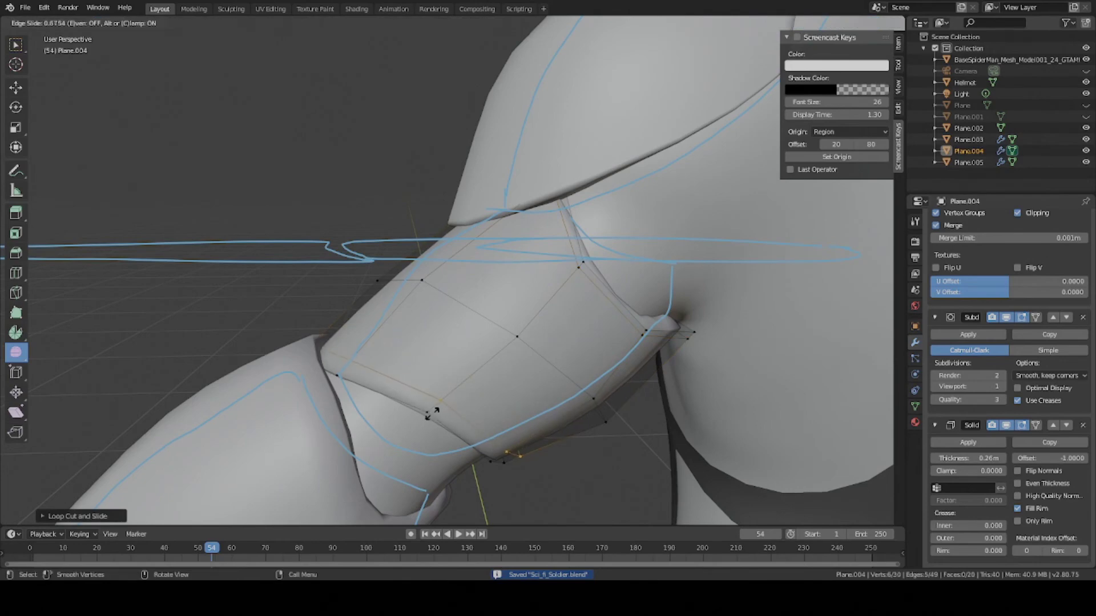
{"action": "left_click", "coordinate": [428, 416]}
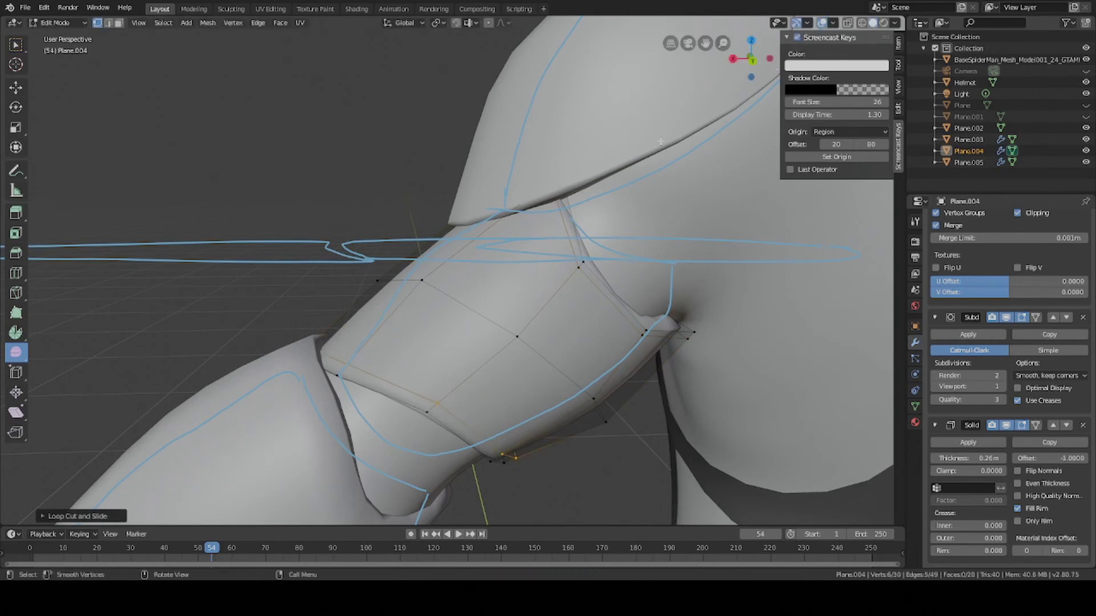
{"action": "scroll", "coordinate": [660, 141], "scroll_direction": "down", "scroll_amount": 4}
{"action": "scroll", "coordinate": [510, 308], "scroll_direction": "up", "scroll_amount": 5}
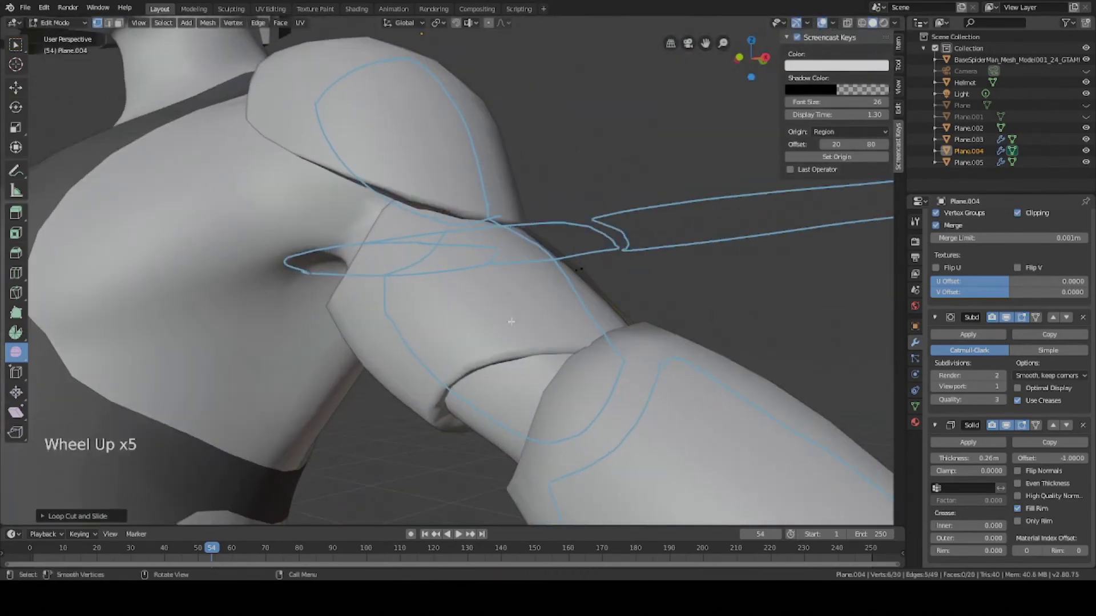
{"action": "scroll", "coordinate": [491, 296], "scroll_direction": "down", "scroll_amount": 3}
{"action": "middle_click_drag", "start_coordinate": [509, 308], "coordinate": [394, 197]}
{"action": "key", "text": "Tab"}
Add loop cuts near the ends of the forearm armor to sharpen its edges, and save the file.
{"action": "left_click", "coordinate": [473, 263]}
{"action": "key", "text": "ctrl+s"}
{"action": "key", "text": "Tab"}
{"action": "key", "text": "ctrl+r"}
{"action": "left_click", "coordinate": [497, 240]}
{"action": "left_click", "coordinate": [481, 217]}
{"action": "key", "text": "ctrl+r"}
{"action": "left_click", "coordinate": [608, 278]}
{"action": "scroll", "coordinate": [628, 288], "scroll_direction": "down", "scroll_amount": 2}
{"action": "key", "text": "Tab"}
{"action": "scroll", "coordinate": [513, 283], "scroll_direction": "down", "scroll_amount": 3}
{"action": "scroll", "coordinate": [508, 261], "scroll_direction": "down", "scroll_amount": 1}
{"action": "scroll", "coordinate": [506, 257], "scroll_direction": "up", "scroll_amount": 4}
{"action": "scroll", "coordinate": [491, 231], "scroll_direction": "down", "scroll_amount": 1}
{"action": "key", "text": "ctrl+s"}
Apply the Mirror, Subdivision Surface and Solidify modifiers on the shoulder pad.
{"action": "scroll", "coordinate": [491, 230], "scroll_direction": "down", "scroll_amount": 3}
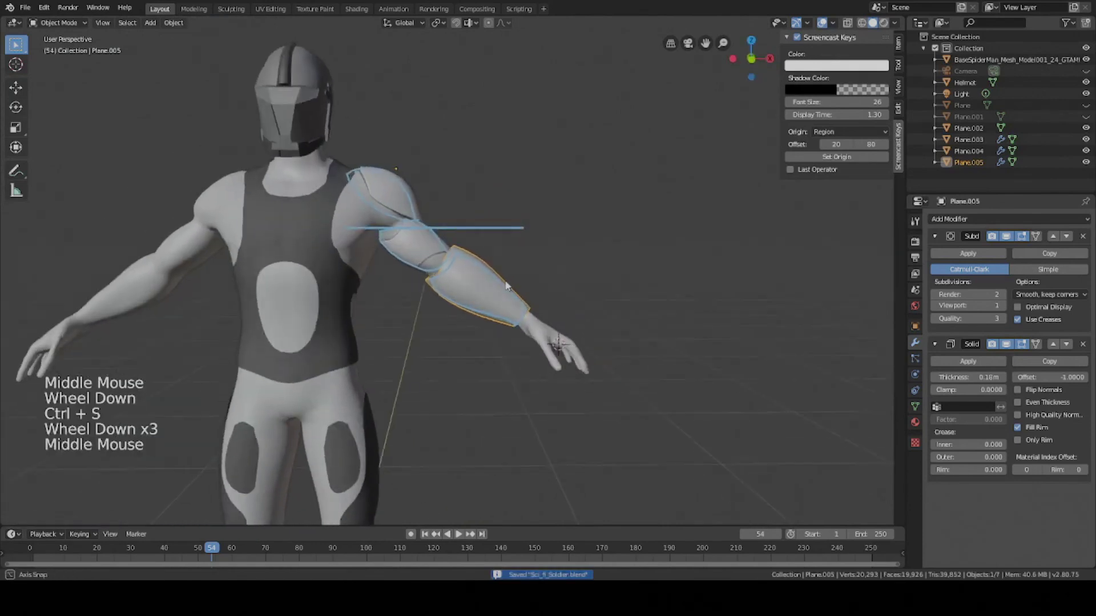
{"action": "scroll", "coordinate": [381, 193], "scroll_direction": "down", "scroll_amount": 1}
{"action": "scroll", "coordinate": [381, 192], "scroll_direction": "up", "scroll_amount": 4}
{"action": "left_click", "coordinate": [368, 163]}
{"action": "left_click", "coordinate": [974, 251]}
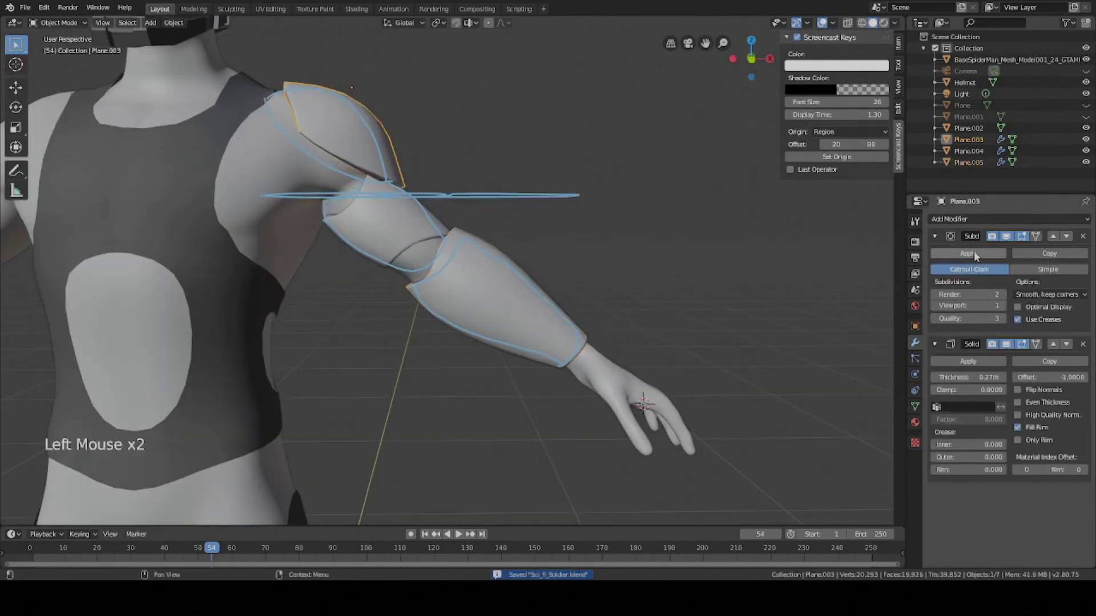
{"action": "left_click", "coordinate": [973, 251]}
{"action": "left_click", "coordinate": [973, 251]}
{"action": "left_click", "coordinate": [974, 251]}
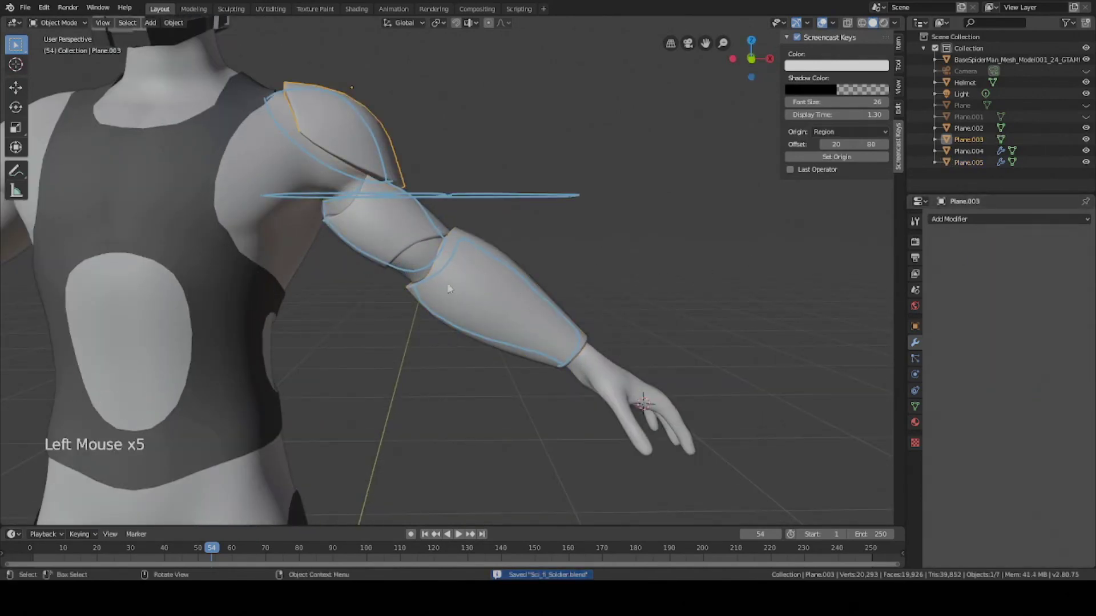
Apply the Mirror, Subdivision Surface and Solidify modifiers on the upper-arm armor.
{"action": "left_click", "coordinate": [381, 253]}
{"action": "left_click", "coordinate": [974, 255]}
{"action": "left_click", "coordinate": [975, 255]}
{"action": "left_click", "coordinate": [975, 255]}
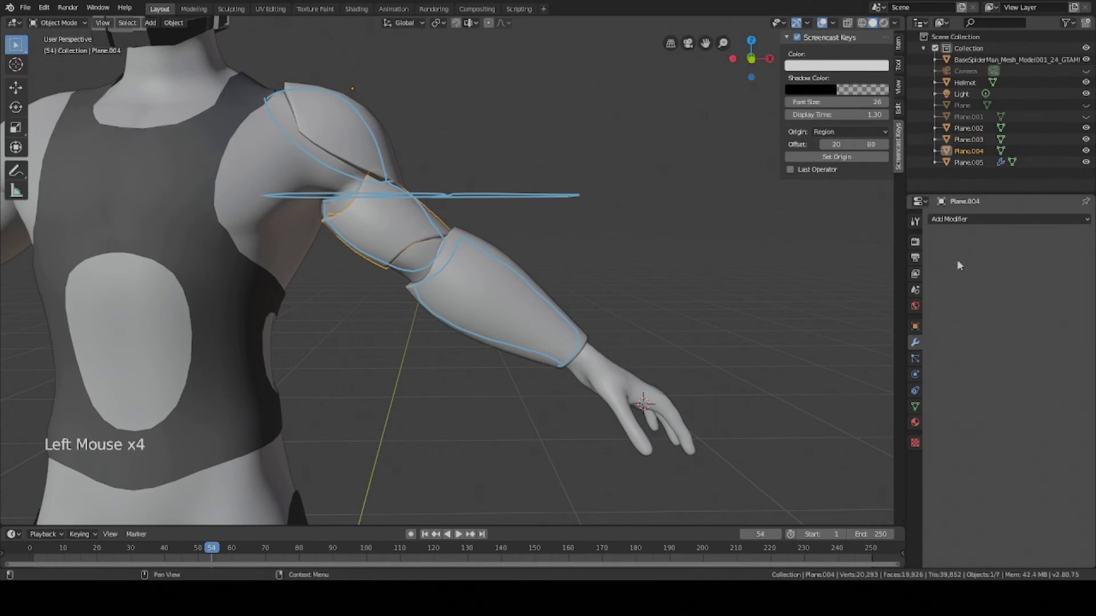
Apply the Subdivision Surface and Solidify modifiers on the forearm armor and save the file.
{"action": "left_click", "coordinate": [486, 262]}
{"action": "left_click", "coordinate": [958, 256]}
{"action": "left_click", "coordinate": [956, 255]}
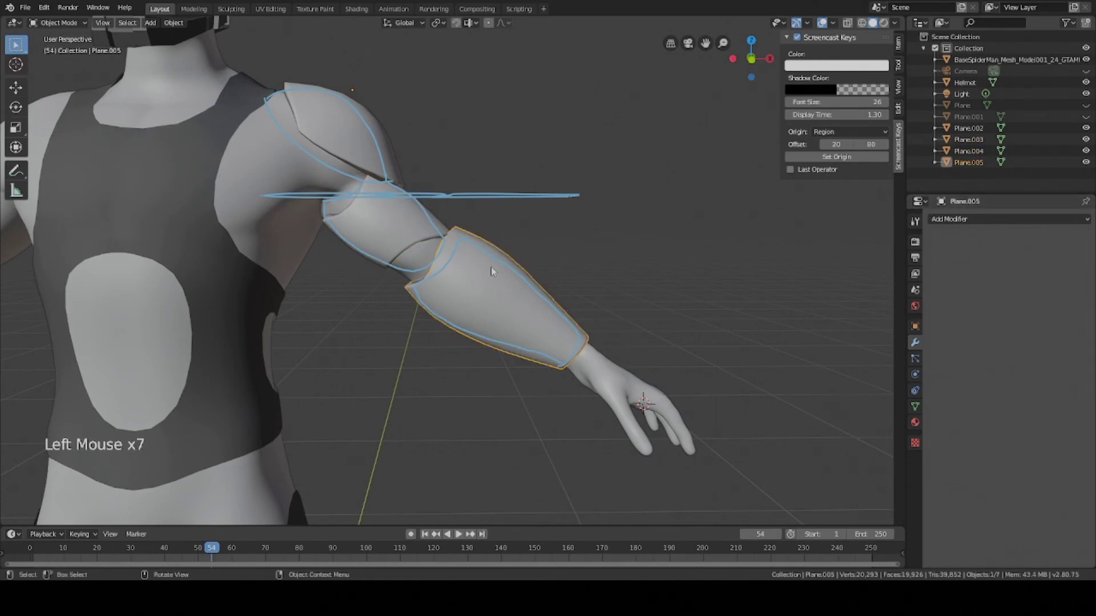
{"action": "key", "text": "ctrl+s"}
Add loop cuts along the thick rim of the shoulder pad's lower edge.
{"action": "scroll", "coordinate": [421, 222], "scroll_direction": "up", "scroll_amount": 4}
{"action": "middle_click_drag", "start_coordinate": [490, 266], "coordinate": [445, 128]}
{"action": "scroll", "coordinate": [521, 303], "scroll_direction": "down", "scroll_amount": 1}
{"action": "scroll", "coordinate": [521, 303], "scroll_direction": "up", "scroll_amount": 2}
{"action": "left_click", "coordinate": [416, 165]}
{"action": "key", "text": "Tab"}
{"action": "key", "text": "ctrl+r"}
{"action": "left_click", "coordinate": [441, 147]}
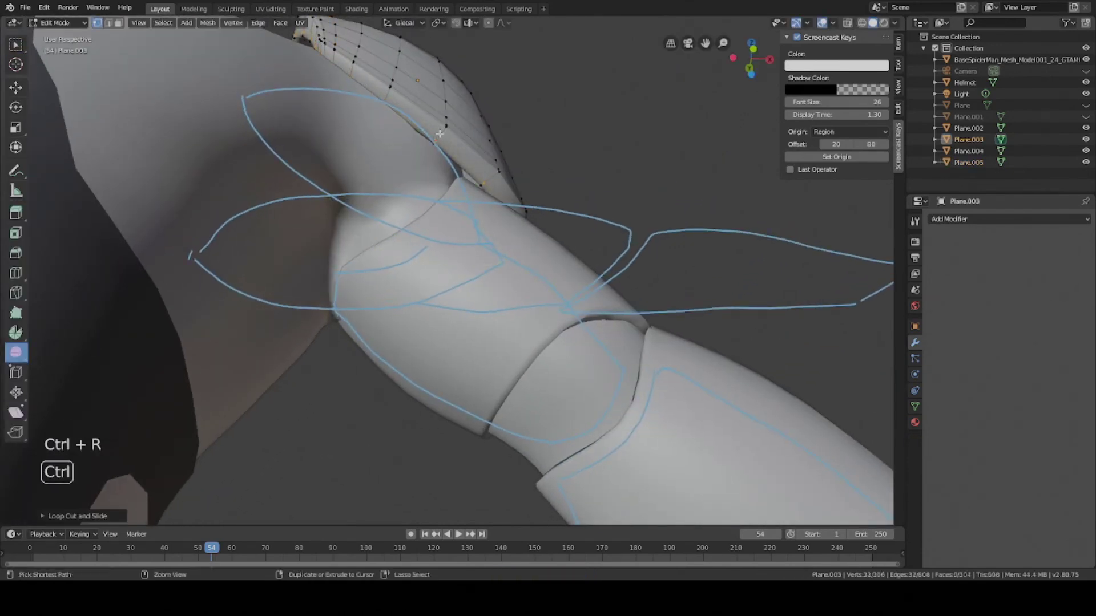
{"action": "key", "text": "ctrl+r"}
{"action": "left_click", "coordinate": [443, 137]}
{"action": "left_click", "coordinate": [451, 132]}
{"action": "scroll", "coordinate": [452, 131], "scroll_direction": "down", "scroll_amount": 2}
{"action": "key", "text": "Tab"}
Add loop cuts around the elbow-side rim of the upper-arm armor.
{"action": "left_click", "coordinate": [439, 337]}
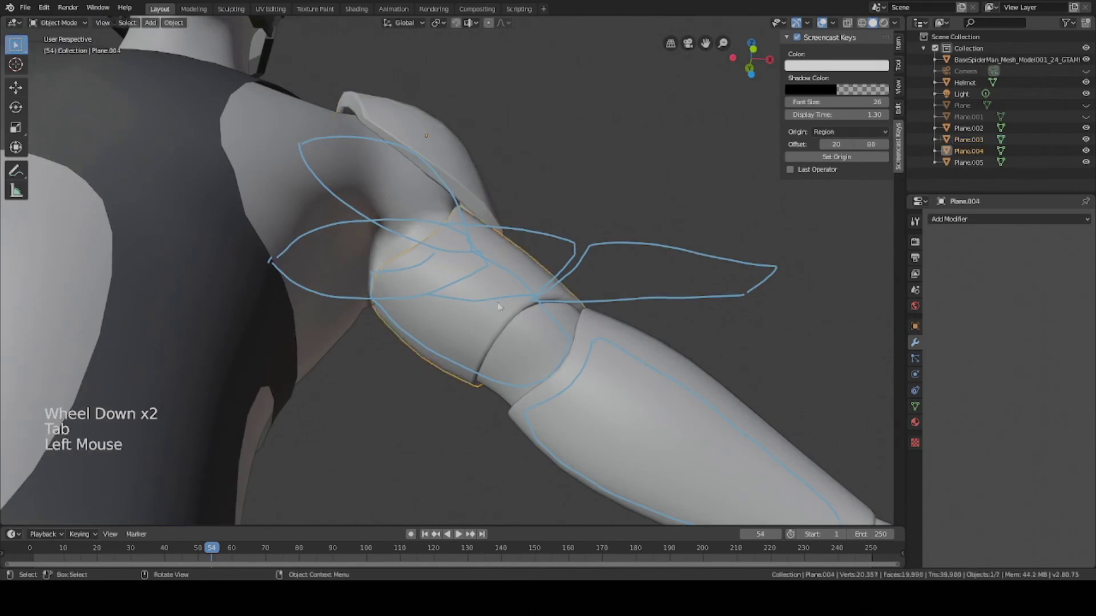
{"action": "key", "text": "Tab"}
{"action": "middle_click_drag", "start_coordinate": [439, 337], "coordinate": [451, 260]}
{"action": "scroll", "coordinate": [451, 259], "scroll_direction": "up", "scroll_amount": 2}
{"action": "key", "text": "a"}
{"action": "key", "text": "a"}
{"action": "key", "text": "a"}
{"action": "key", "text": "ctrl+r"}
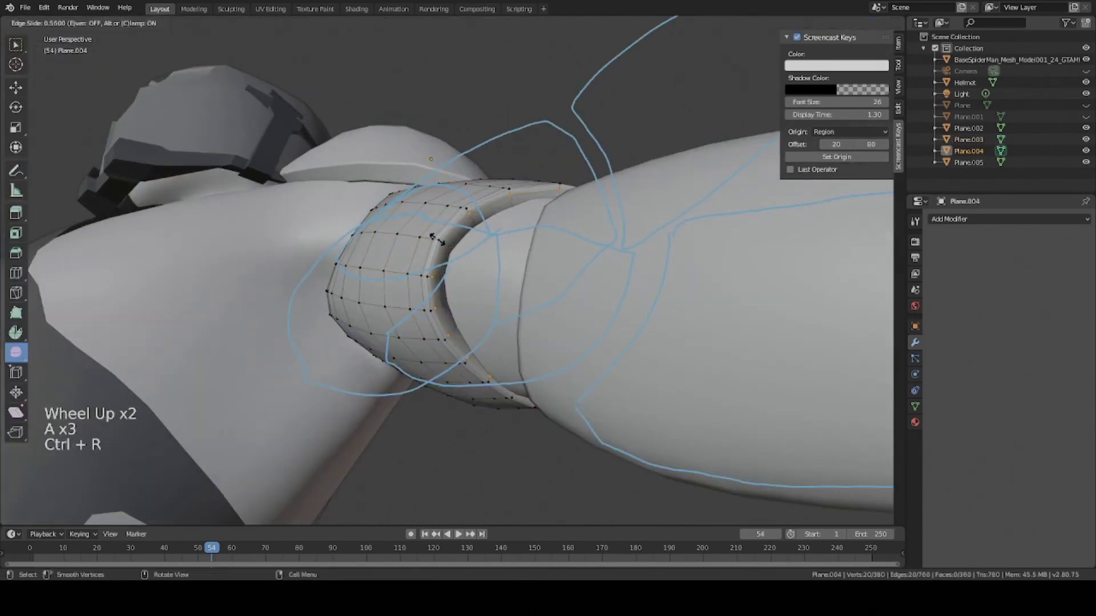
{"action": "left_click", "coordinate": [451, 254]}
{"action": "left_click", "coordinate": [452, 247]}
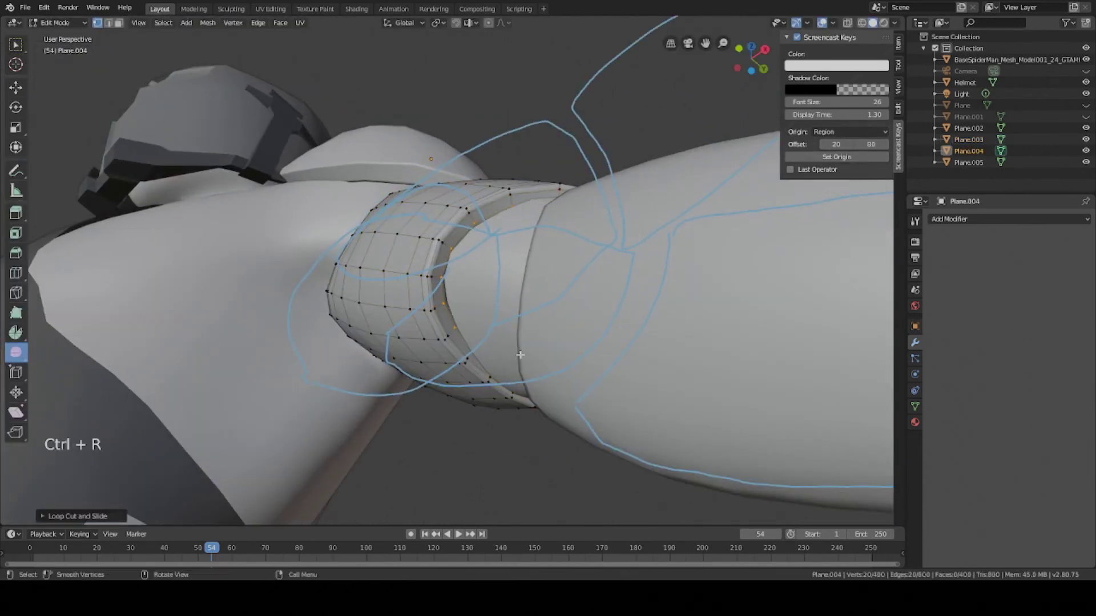
{"action": "key", "text": "Tab"}
Add a loop cut around the elbow-side rim of the forearm armor.
{"action": "mouse_move", "coordinate": [520, 355]}
{"action": "middle_mouse_down"}
{"action": "mouse_move", "coordinate": [672, 439]}
{"action": "mouse_move", "coordinate": [641, 372]}
{"action": "mouse_move", "coordinate": [459, 354]}
{"action": "mouse_move", "coordinate": [514, 342]}
{"action": "middle_mouse_up"}
{"action": "left_click", "coordinate": [673, 440]}
{"action": "key", "text": "Tab"}
{"action": "key", "text": "ctrl+r"}
{"action": "left_click", "coordinate": [584, 352]}
{"action": "left_click", "coordinate": [583, 352]}
{"action": "key", "text": "Tab"}
Add loop cuts around the wrist-side rim of the forearm armor.
{"action": "scroll", "coordinate": [588, 353], "scroll_direction": "down", "scroll_amount": 2}
{"action": "scroll", "coordinate": [459, 359], "scroll_direction": "down", "scroll_amount": 3}
{"action": "key", "text": "Tab"}
{"action": "scroll", "coordinate": [514, 342], "scroll_direction": "up", "scroll_amount": 2}
{"action": "key", "text": "ctrl+r"}
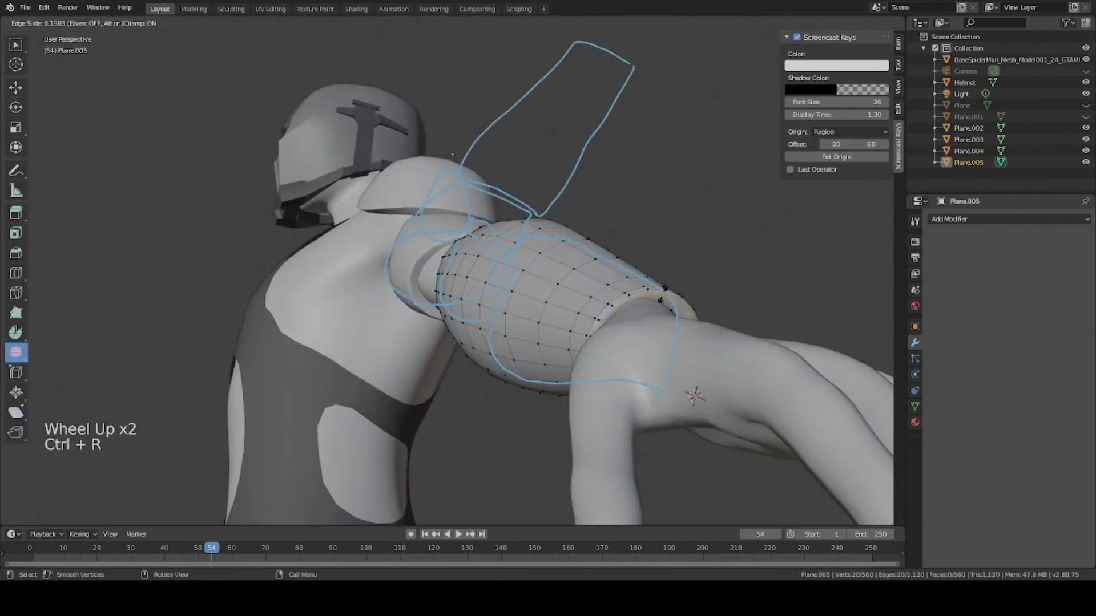
{"action": "left_click", "coordinate": [656, 299]}
{"action": "key", "text": "ctrl+r"}
{"action": "left_click", "coordinate": [657, 305]}
{"action": "key", "text": "Tab"}
Add loop cuts around the shoulder-side rim of the upper-arm armor.
{"action": "middle_click_drag", "start_coordinate": [656, 305], "coordinate": [184, 276]}
{"action": "key", "text": "Tab"}
{"action": "scroll", "coordinate": [185, 276], "scroll_direction": "up", "scroll_amount": 2}
{"action": "key", "text": "Tab"}
{"action": "left_click", "coordinate": [359, 276]}
{"action": "key", "text": "Tab"}
{"action": "scroll", "coordinate": [360, 275], "scroll_direction": "up", "scroll_amount": 1}
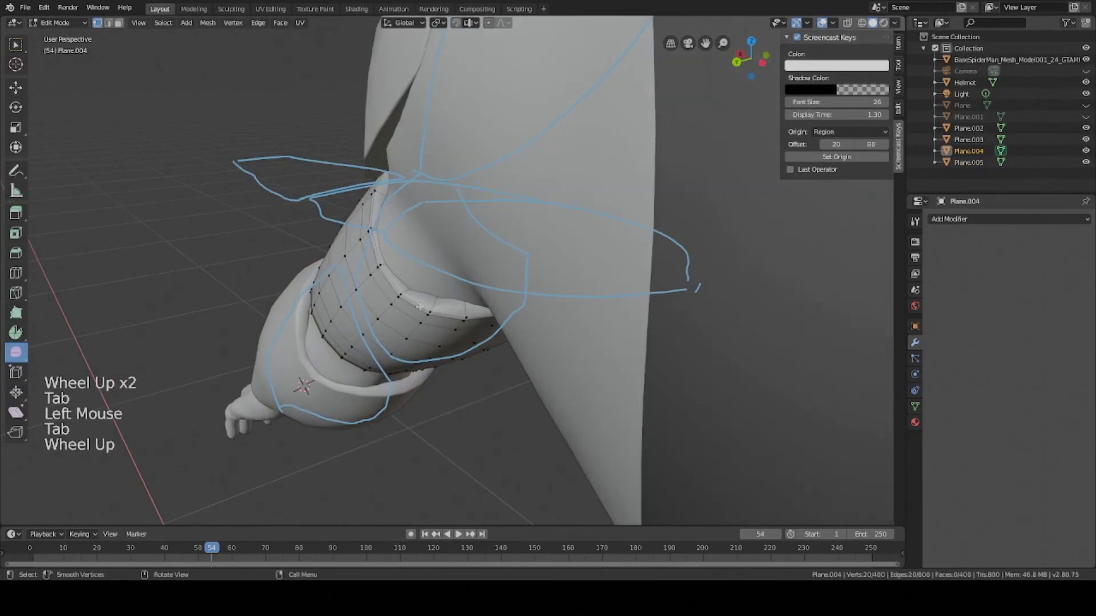
{"action": "key", "text": "ctrl+r"}
{"action": "left_click", "coordinate": [440, 301]}
{"action": "key", "text": "ctrl+r"}
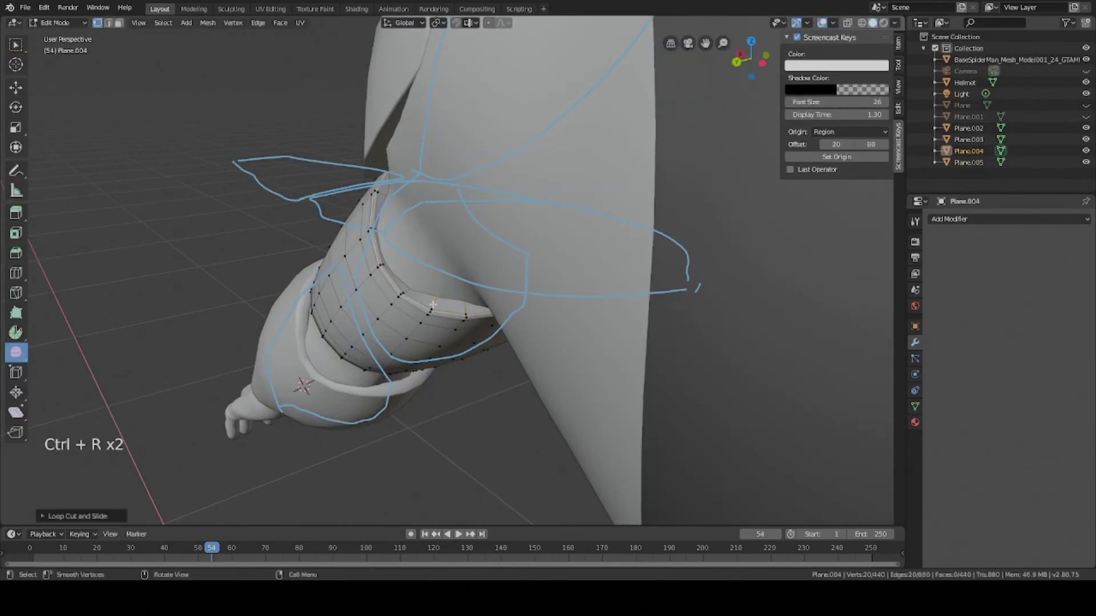
Add another loop cut around the elbow-side rim of the forearm armor and return to Object Mode.
{"action": "key", "text": "Tab"}
{"action": "left_click", "coordinate": [403, 398]}
{"action": "key", "text": "Tab"}
{"action": "key", "text": "ctrl+r"}
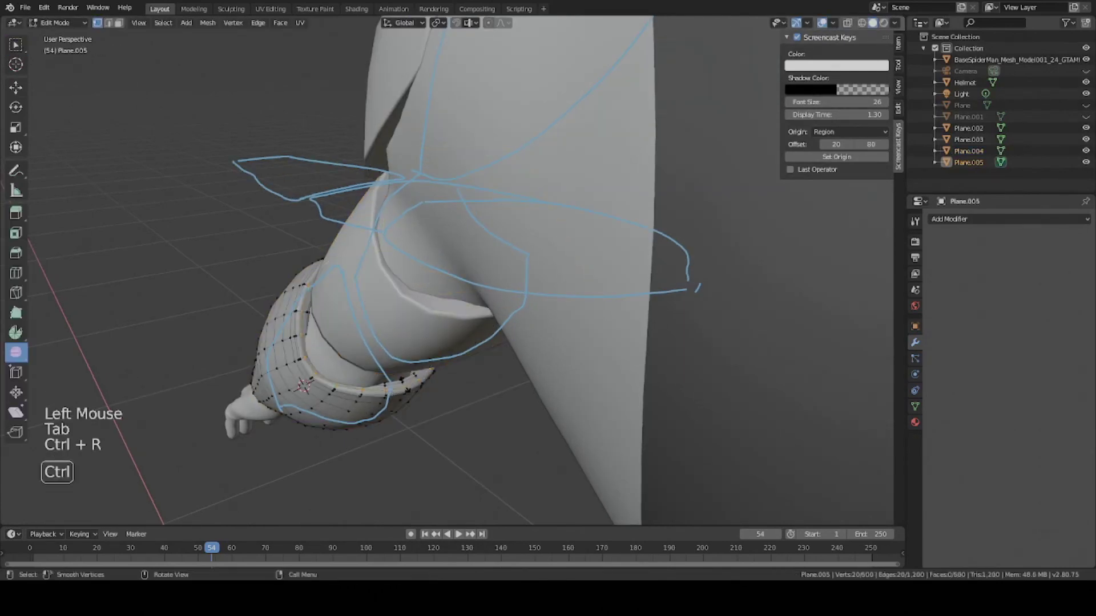
{"action": "left_click", "coordinate": [407, 387]}
{"action": "key", "text": "Tab"}
Deselect all objects and save the file.
{"action": "scroll", "coordinate": [408, 388], "scroll_direction": "down", "scroll_amount": 2}
{"action": "middle_click_drag", "start_coordinate": [405, 365], "coordinate": [388, 301]}
{"action": "scroll", "coordinate": [533, 280], "scroll_direction": "down", "scroll_amount": 3}
{"action": "key", "text": "a"}
{"action": "key", "text": "a"}
{"action": "key", "text": "a"}
{"action": "middle_click_drag", "start_coordinate": [533, 281], "coordinate": [471, 293]}
{"action": "key", "text": "ctrl+s"}
{"action": "scroll", "coordinate": [474, 291], "scroll_direction": "down", "scroll_amount": 3}
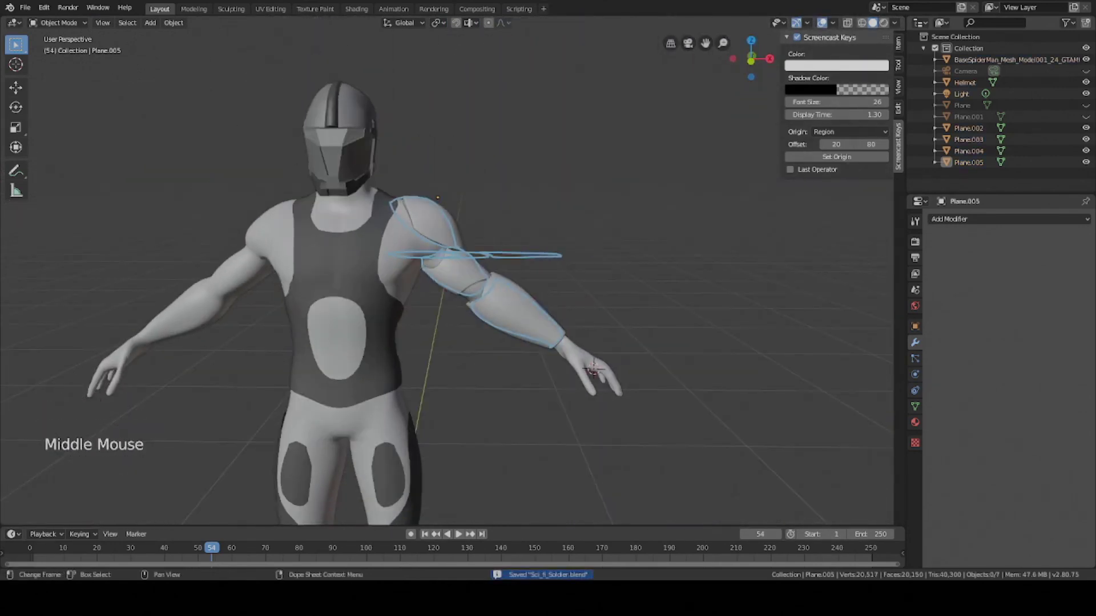
Add a Mirror modifier on the X axis to the shoulder pad, using the body mesh as the mirror object.
{"action": "scroll", "coordinate": [429, 345], "scroll_direction": "up", "scroll_amount": 4}
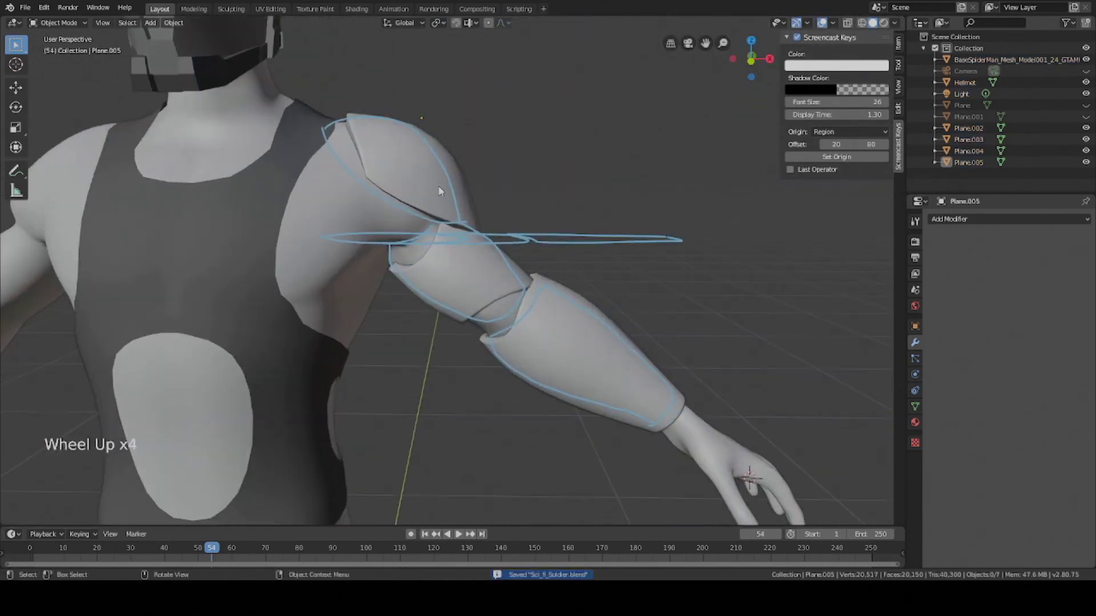
{"action": "left_click", "coordinate": [446, 204]}
{"action": "key", "text": "ctrl+s"}
{"action": "left_click", "coordinate": [1003, 219]}
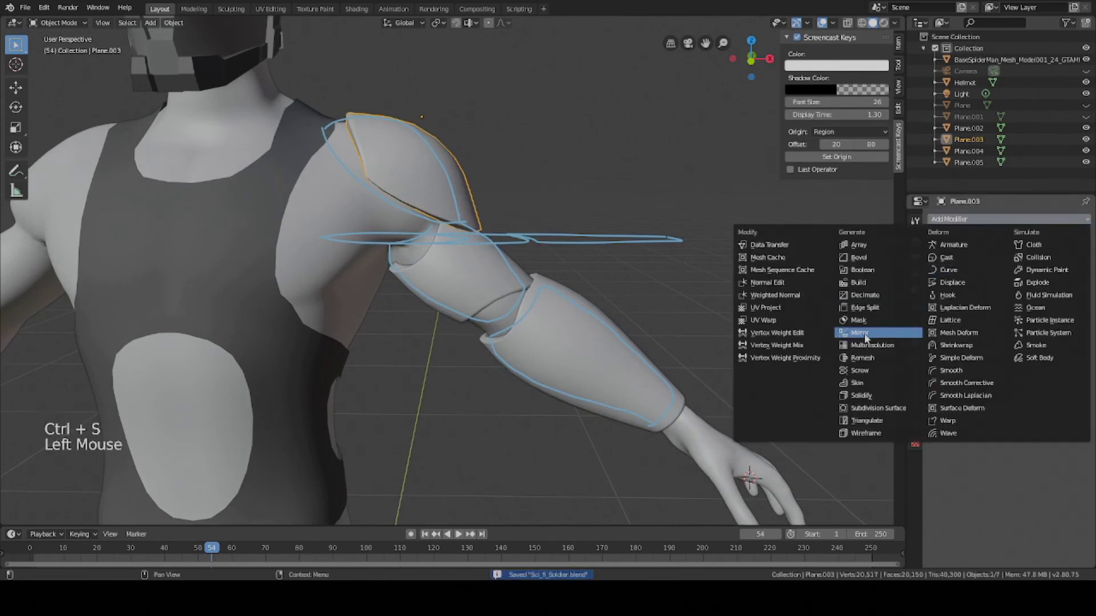
{"action": "left_click", "coordinate": [856, 345]}
{"action": "scroll", "coordinate": [855, 345], "scroll_direction": "down", "scroll_amount": 4}
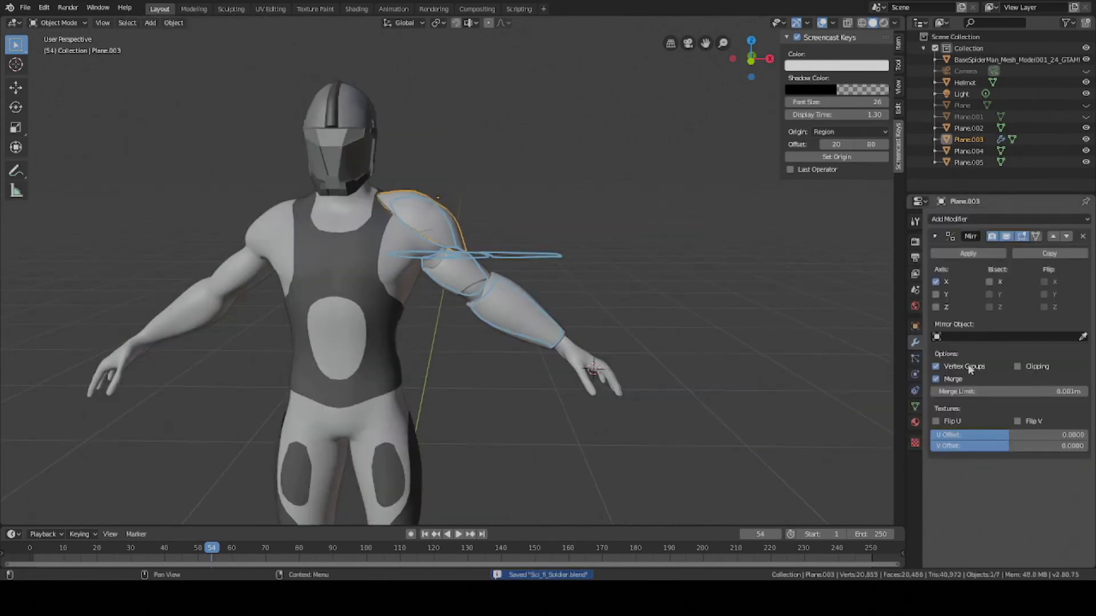
{"action": "scroll", "coordinate": [683, 329], "scroll_direction": "up", "scroll_amount": 2}
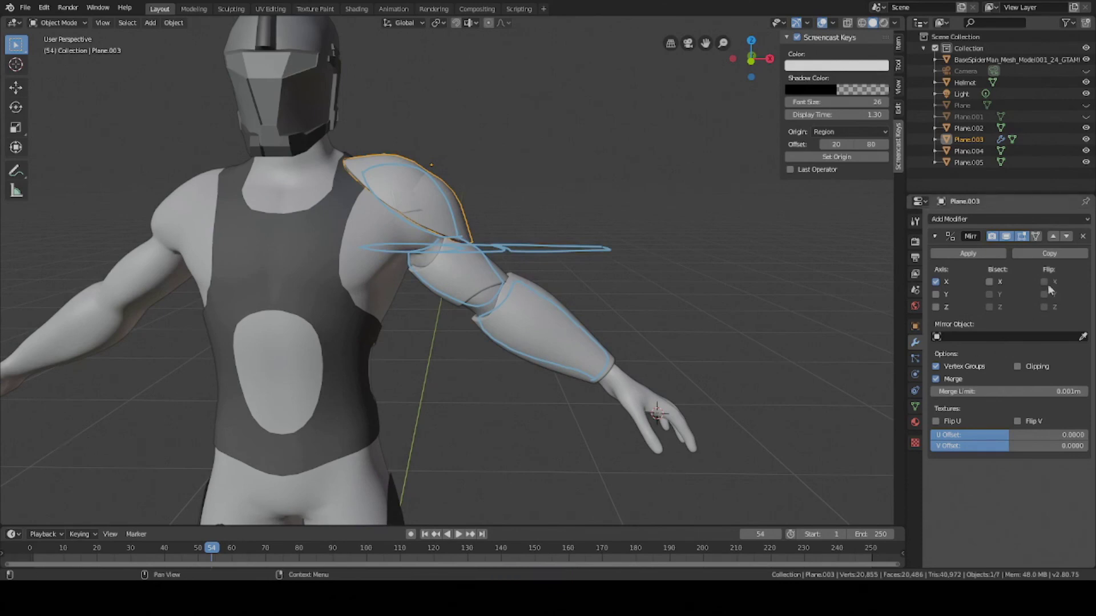
{"action": "left_click", "coordinate": [1082, 336]}
{"action": "left_click", "coordinate": [366, 250]}
Add a Mirror modifier on the X axis to the upper-arm armor, with the body mesh as the mirror object.
{"action": "scroll", "coordinate": [366, 250], "scroll_direction": "down", "scroll_amount": 2}
{"action": "middle_click_drag", "start_coordinate": [399, 257], "coordinate": [410, 258]}
{"action": "left_click", "coordinate": [450, 274]}
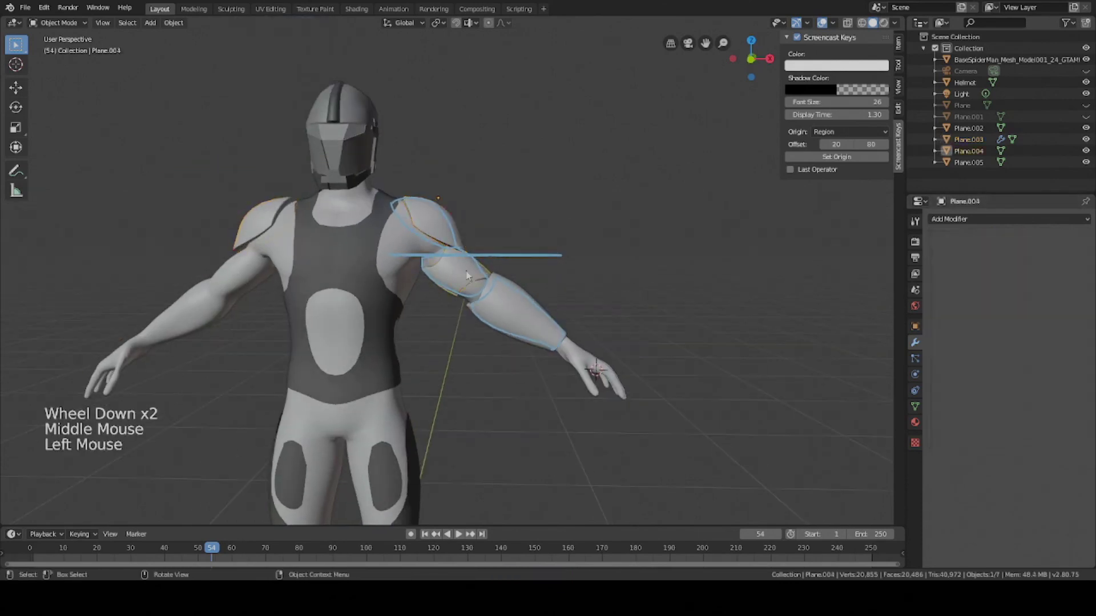
{"action": "left_click", "coordinate": [1002, 219]}
{"action": "left_click", "coordinate": [859, 334]}
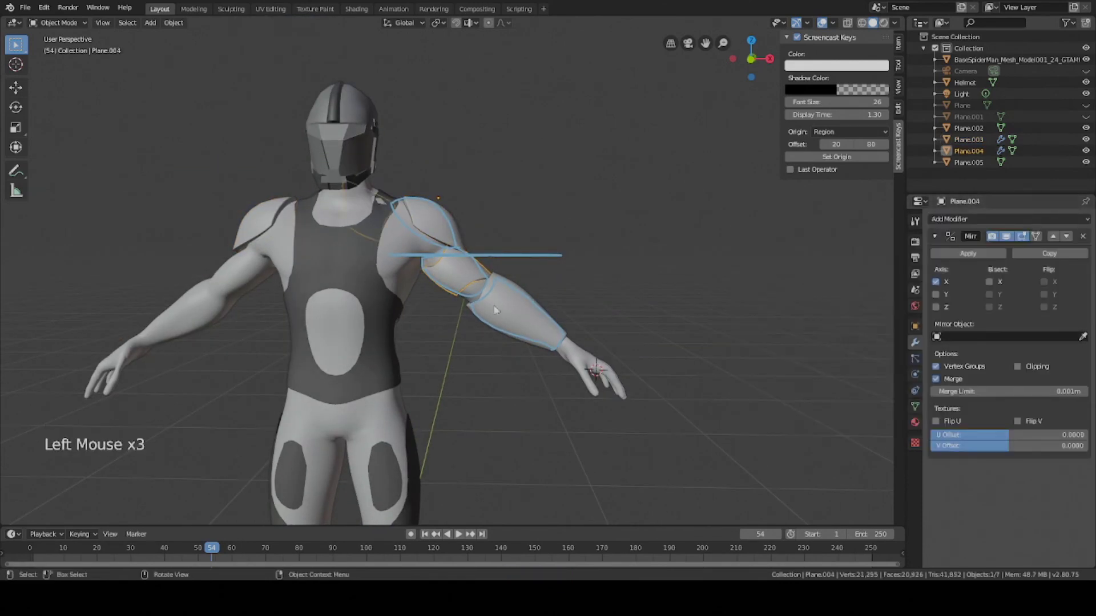
{"action": "left_click", "coordinate": [1081, 337]}
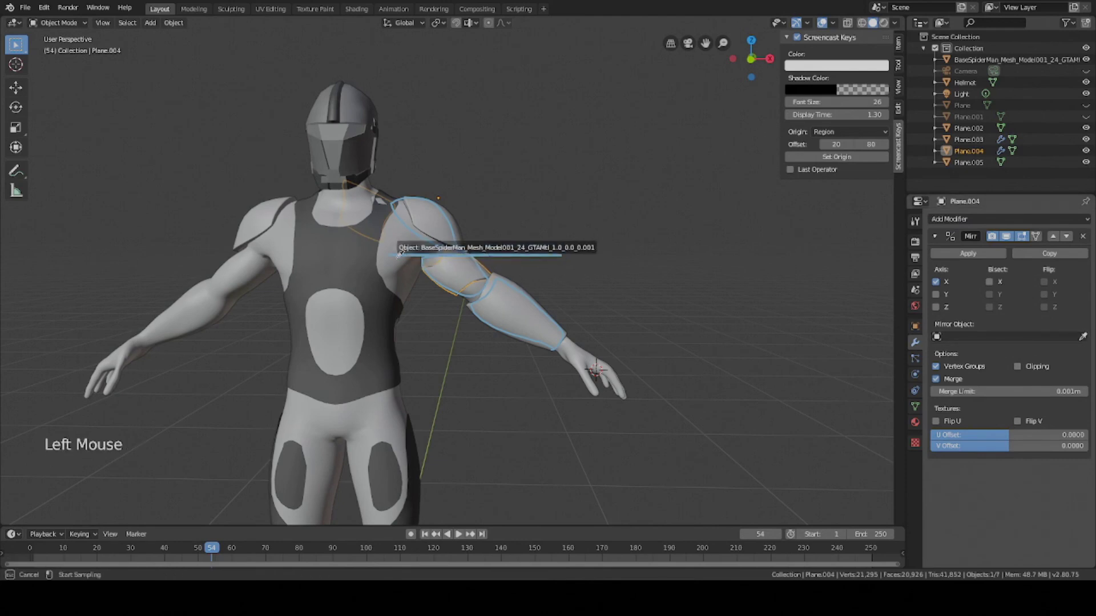
{"action": "left_click", "coordinate": [399, 264]}
Mirror the forearm armor on the X axis with a Mirror modifier referencing the body mesh, and save the file.
{"action": "left_click", "coordinate": [525, 318]}
{"action": "left_click", "coordinate": [1003, 219]}
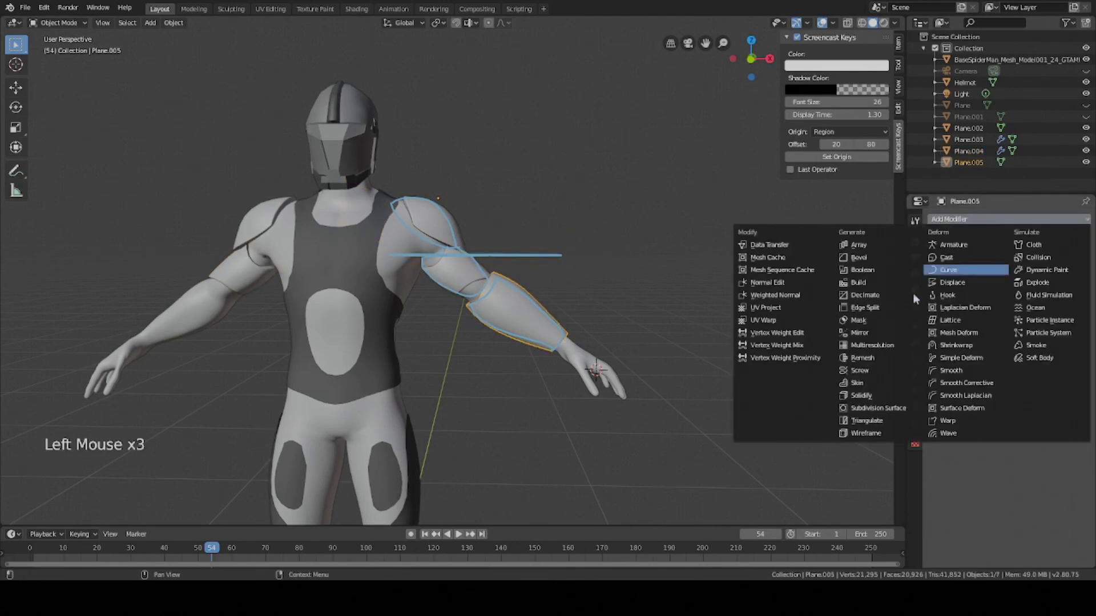
{"action": "left_click", "coordinate": [859, 331]}
{"action": "left_click", "coordinate": [1082, 336]}
{"action": "left_click", "coordinate": [396, 269]}
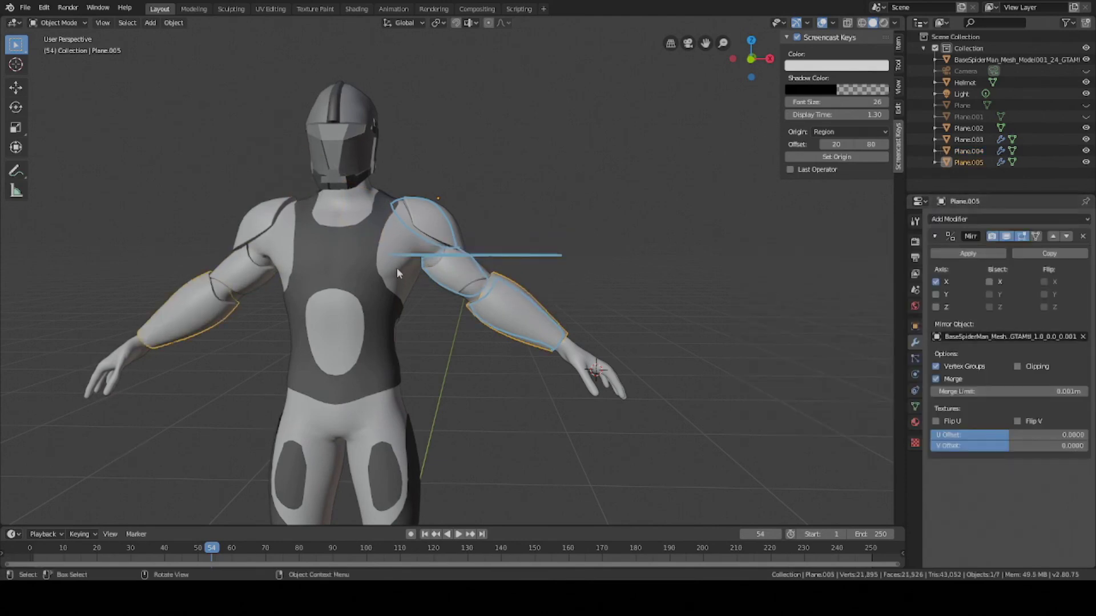
{"action": "key", "text": "a"}
{"action": "key", "text": "a"}
{"action": "key", "text": "ctrl+s"}
Erase the blue annotation outlines around the left arm armor and save the file.
{"action": "mouse_move", "coordinate": [394, 271]}
{"action": "middle_mouse_down"}
{"action": "mouse_move", "coordinate": [400, 263]}
{"action": "mouse_move", "coordinate": [358, 267]}
{"action": "mouse_move", "coordinate": [398, 267]}
{"action": "middle_mouse_up"}
{"action": "scroll", "coordinate": [398, 267], "scroll_direction": "down", "scroll_amount": 2}
{"action": "middle_click_drag", "start_coordinate": [398, 267], "coordinate": [400, 269]}
{"action": "scroll", "coordinate": [172, 261], "scroll_direction": "up", "scroll_amount": 3}
{"action": "left_click", "coordinate": [16, 170]}
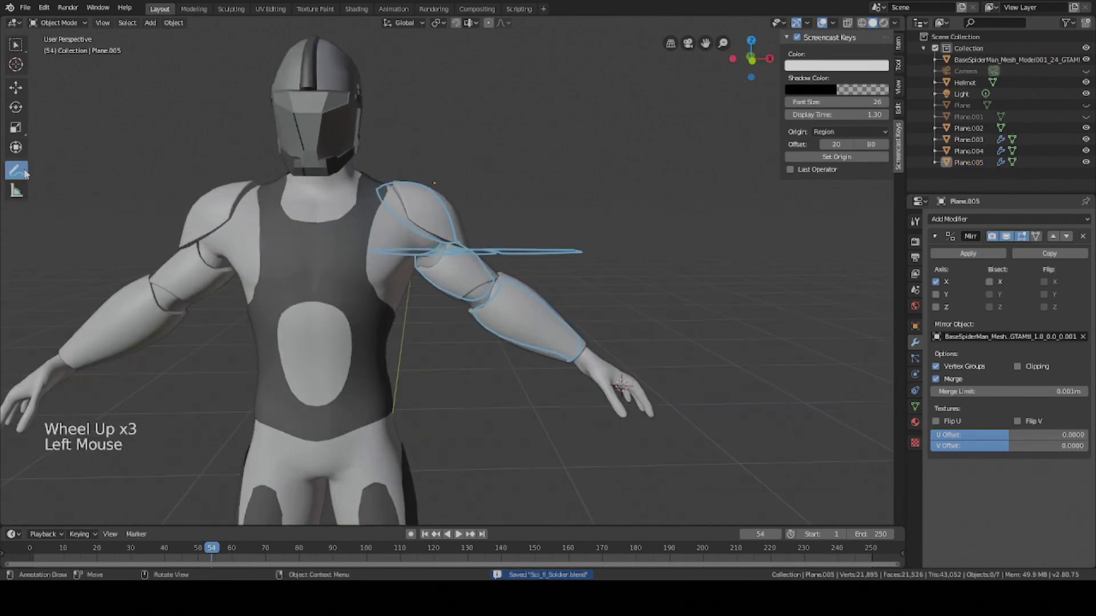
{"action": "mouse_move", "coordinate": [383, 192]}
{"action": "left_mouse_down", "text": "ctrl"}
{"action": "mouse_move", "coordinate": [434, 183]}
{"action": "mouse_move", "coordinate": [402, 287]}
{"action": "mouse_move", "coordinate": [474, 303]}
{"action": "left_mouse_up", "text": "ctrl"}
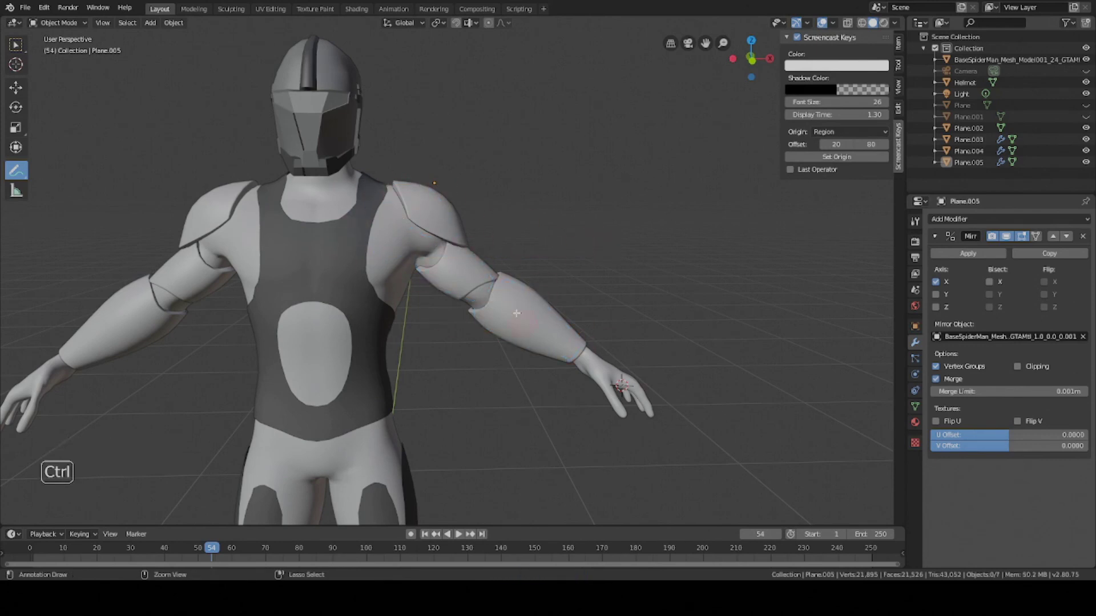
{"action": "scroll", "coordinate": [536, 263], "scroll_direction": "down", "scroll_amount": 4}
{"action": "scroll", "coordinate": [551, 255], "scroll_direction": "up", "scroll_amount": 2}
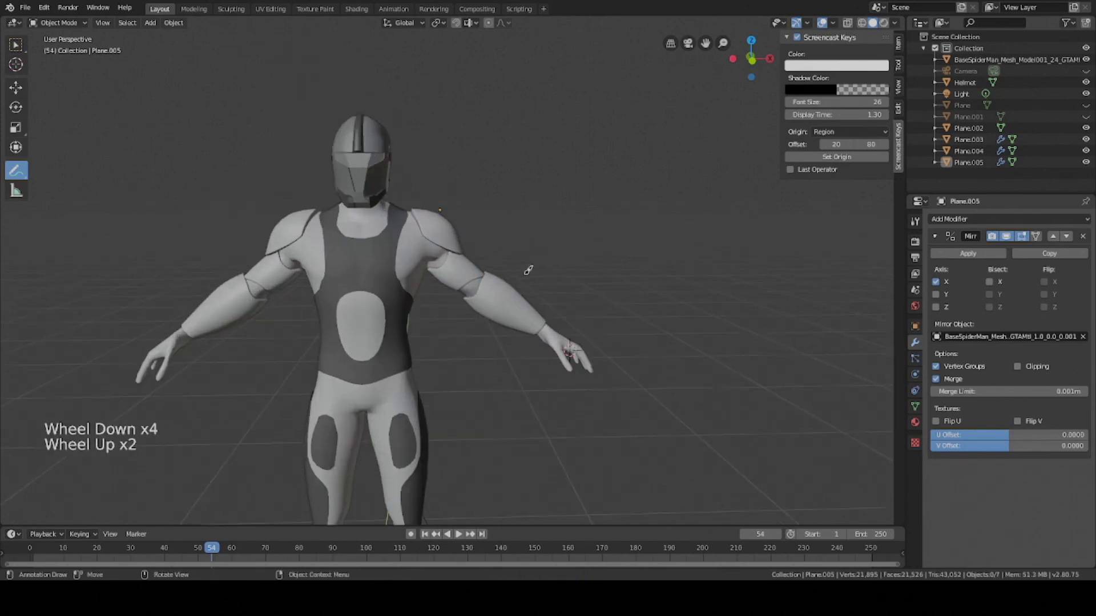
{"action": "middle_click_drag", "start_coordinate": [551, 254], "coordinate": [535, 214]}
{"action": "key", "text": "ctrl+s"}
Examine the mirrored arm armor on the whole figure and the torso in the front orthographic view.
{"action": "scroll", "coordinate": [392, 233], "scroll_direction": "down", "scroll_amount": 3}
{"action": "middle_click_drag", "start_coordinate": [392, 232], "coordinate": [437, 252]}
{"action": "scroll", "coordinate": [582, 234], "scroll_direction": "down", "scroll_amount": 1}
{"action": "scroll", "coordinate": [582, 234], "scroll_direction": "up", "scroll_amount": 3}
{"action": "scroll", "coordinate": [437, 251], "scroll_direction": "up", "scroll_amount": 2}
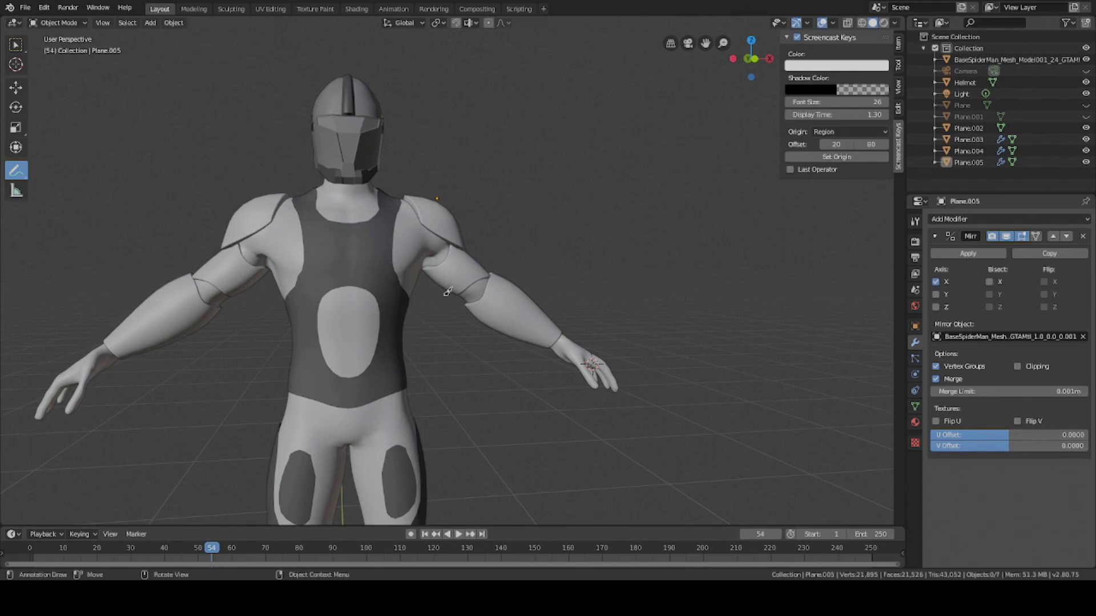
{"action": "key", "text": "KP_1"}
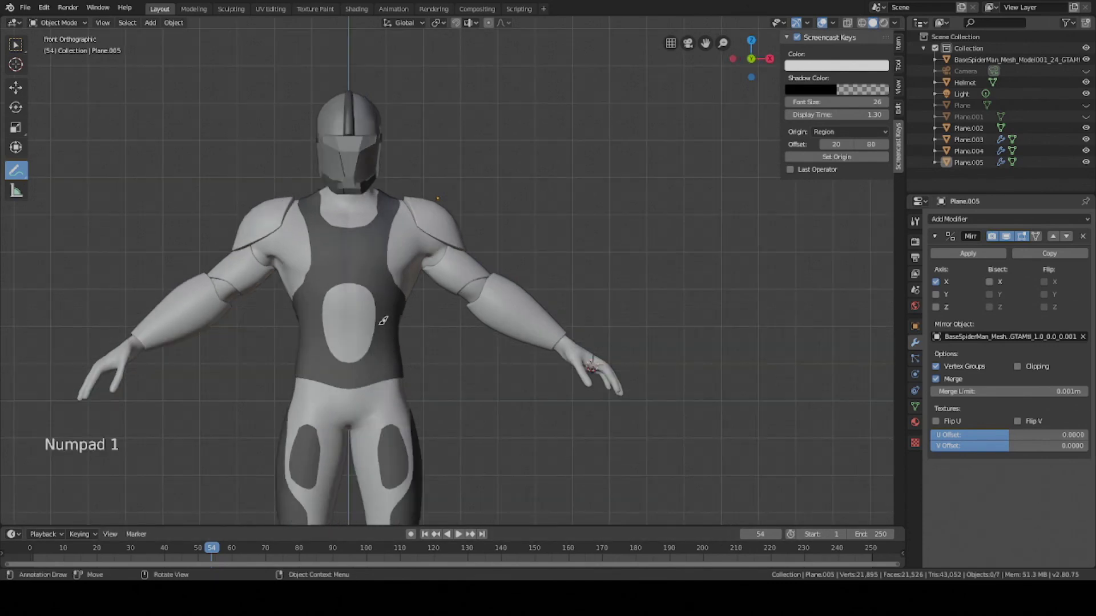
{"action": "scroll", "coordinate": [367, 361], "scroll_direction": "up", "scroll_amount": 2}
{"action": "middle_click_drag", "start_coordinate": [366, 361], "coordinate": [334, 262], "text": "shift"}
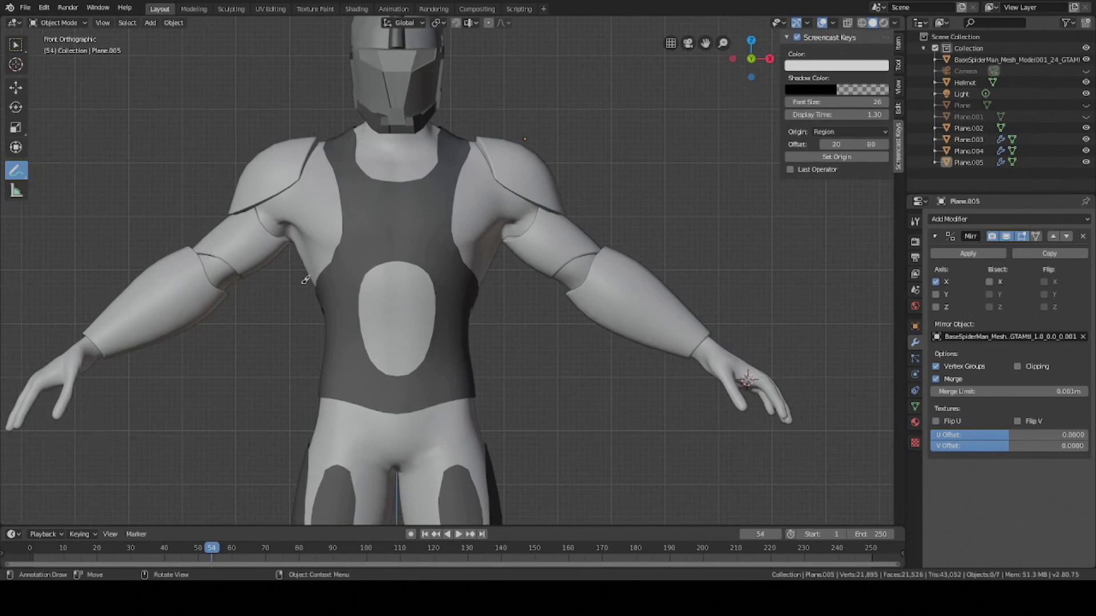